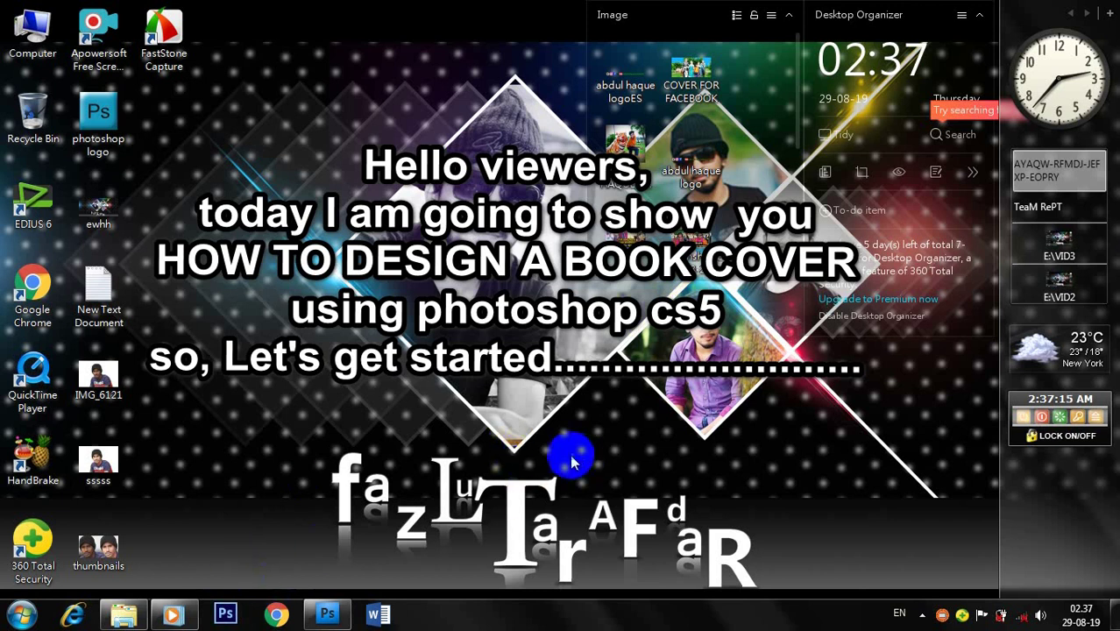
- Restore the Adobe Photoshop CS5 window from the Windows taskbar
click(331, 618)
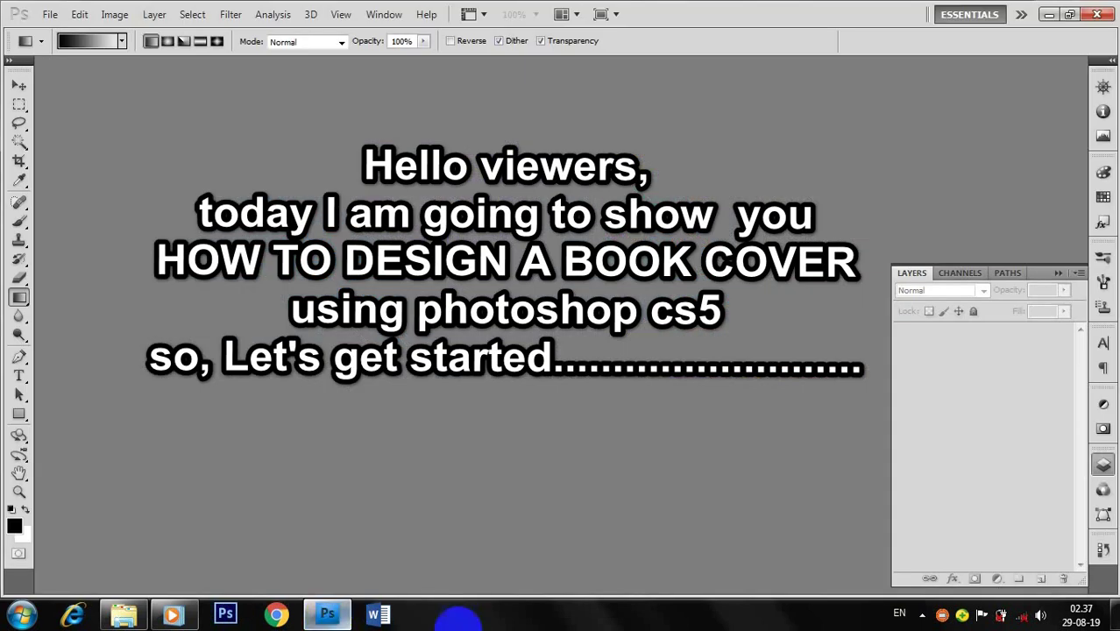
click(52, 16)
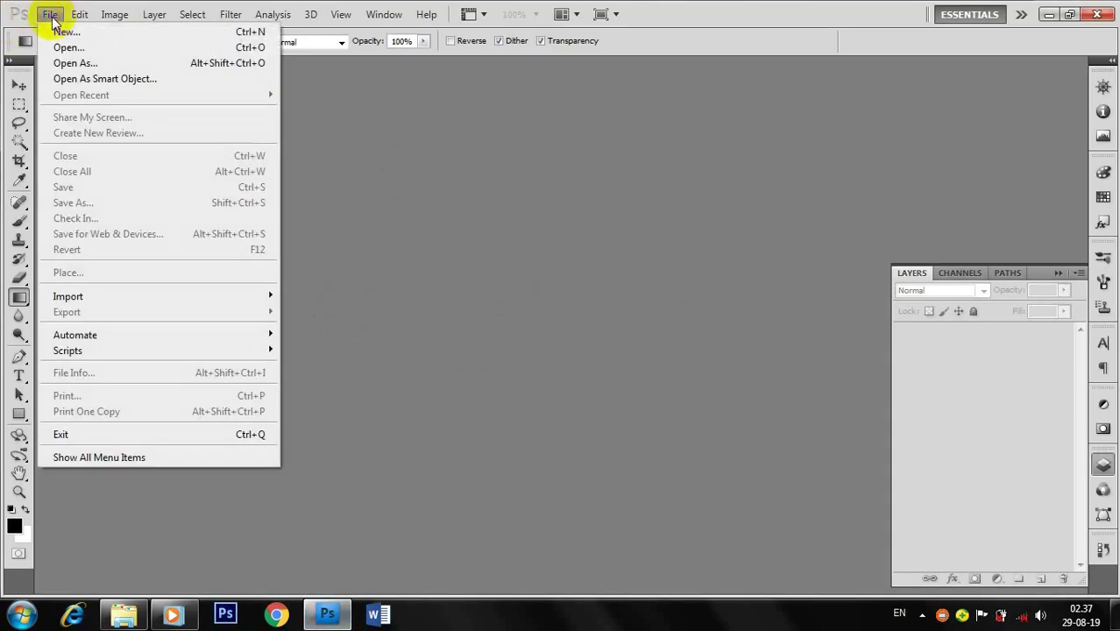
click(238, 35)
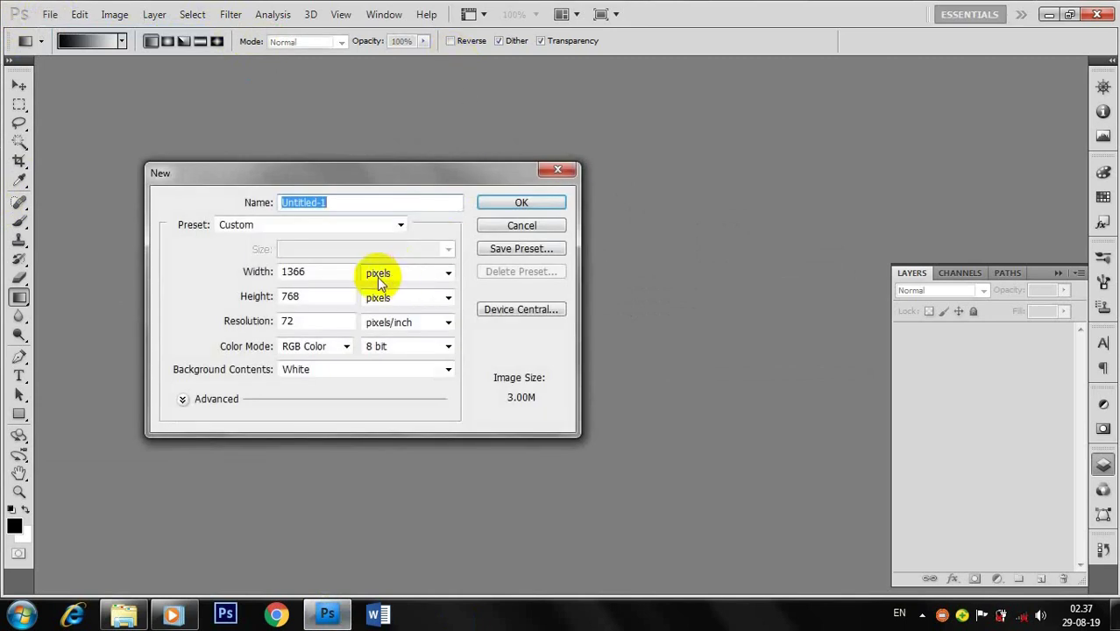
click(194, 272)
click(448, 273)
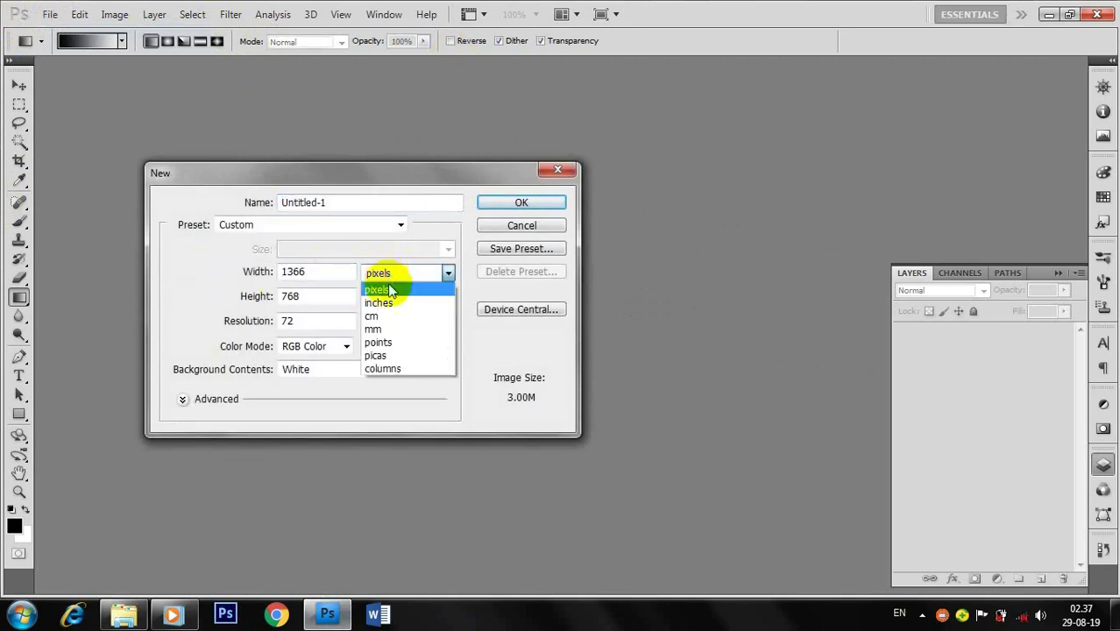
click(379, 303)
click(182, 272)
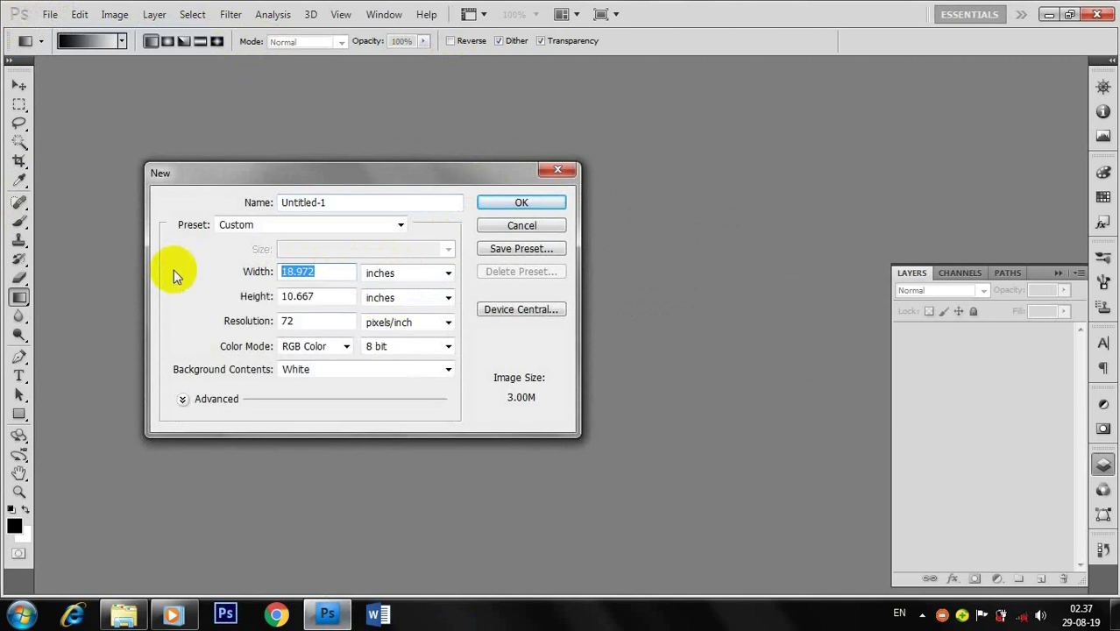
text(8)
text(.6)
drag(335, 297, 199, 293)
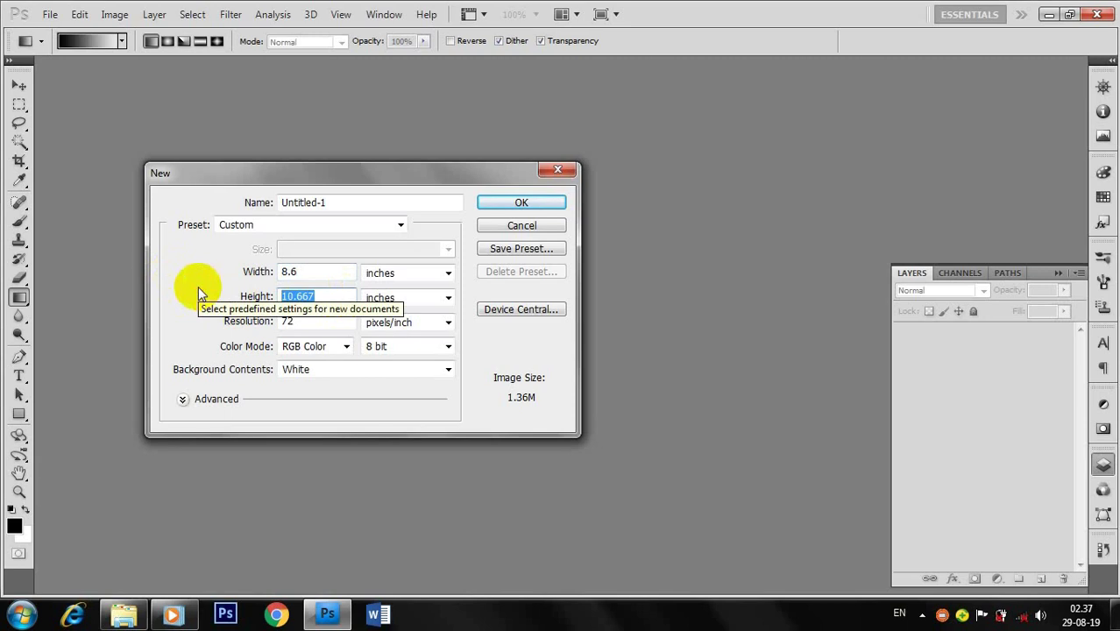
text(6.5)
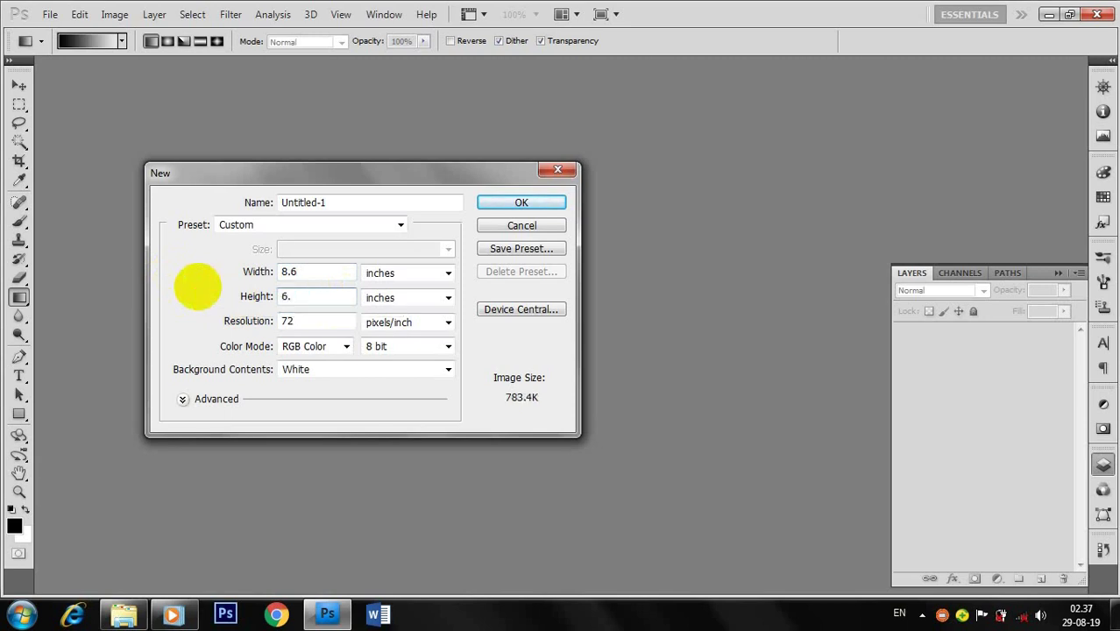
click(508, 203)
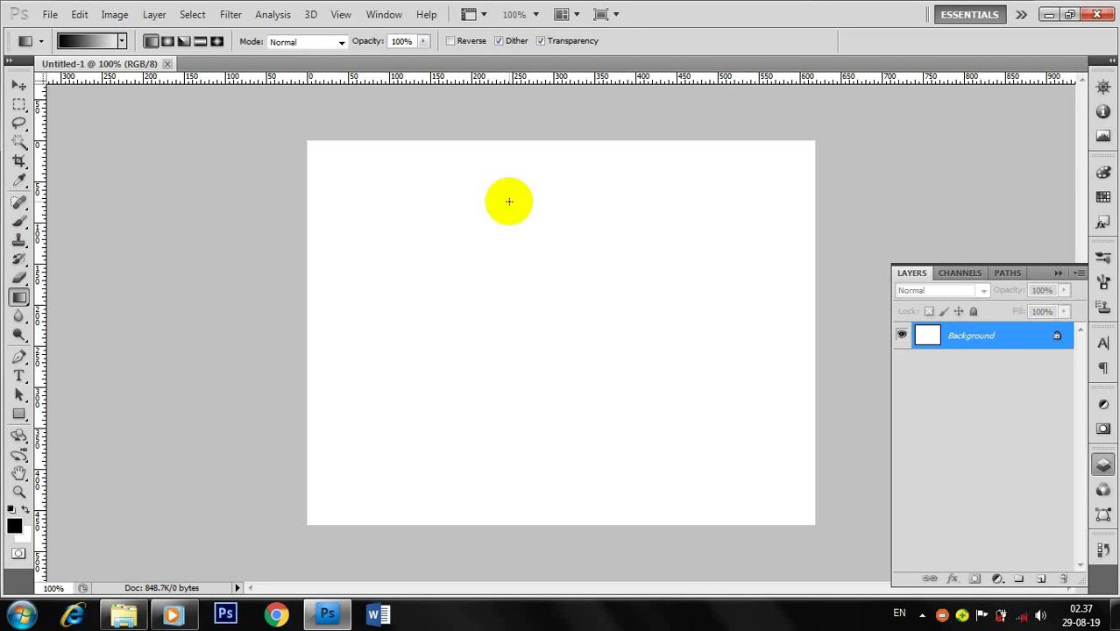
- Close the trial document and create a new 9 × 5.5 inch, 300 ppi document
click(166, 64)
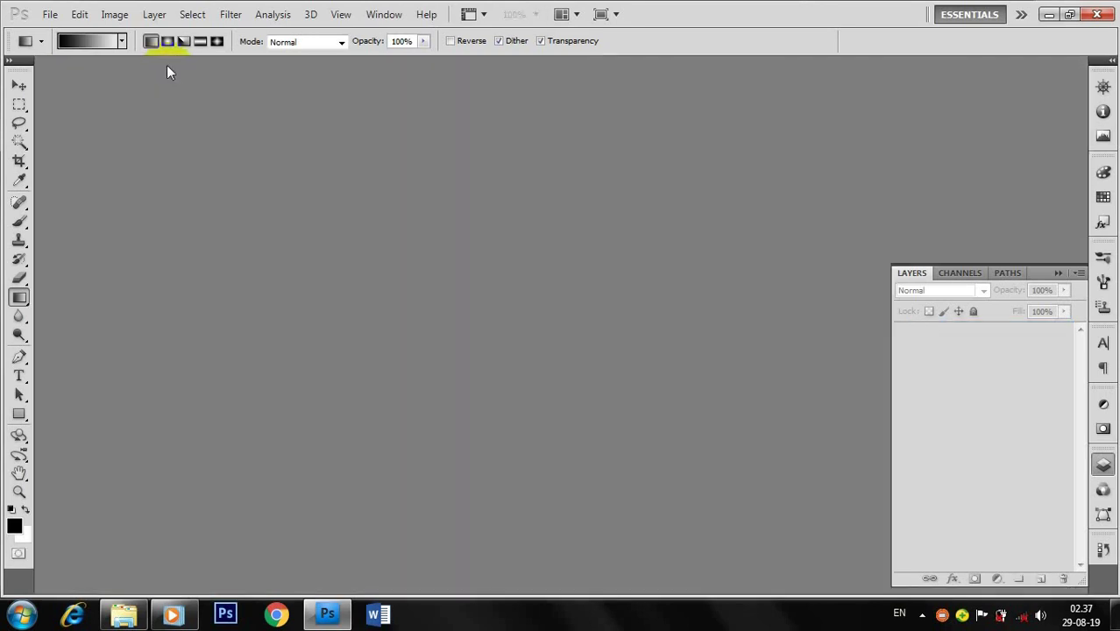
click(53, 15)
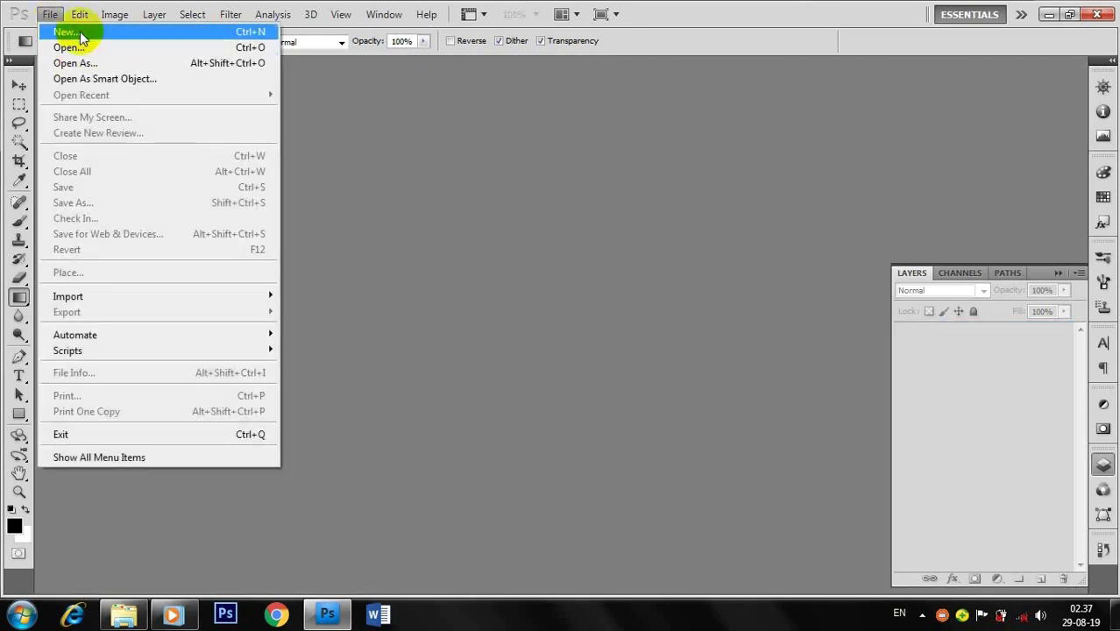
click(75, 30)
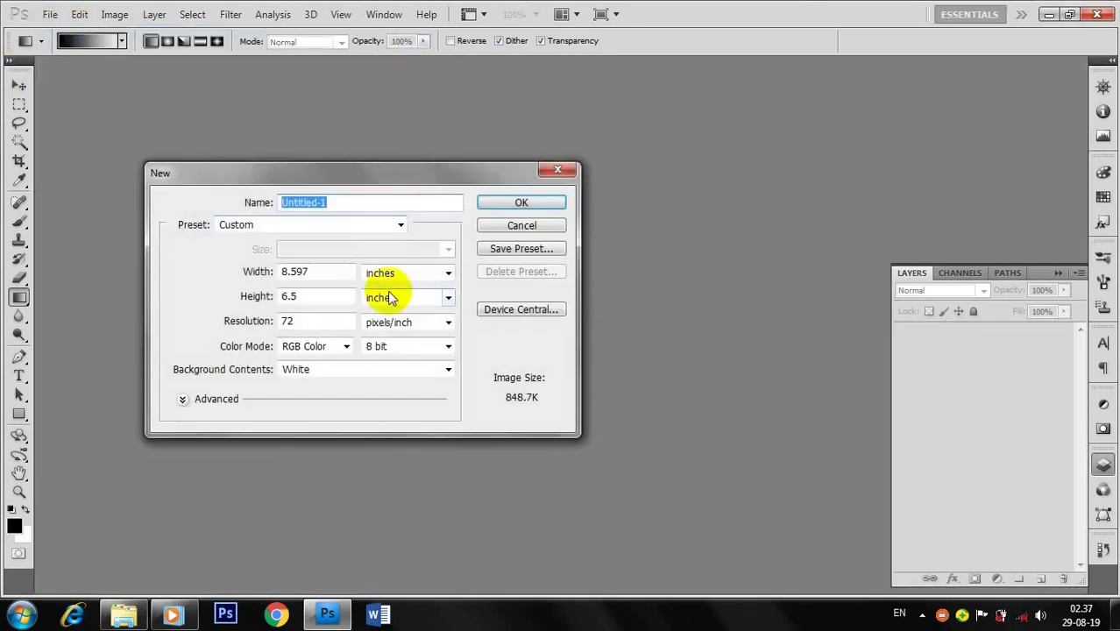
double_click(322, 273)
key(BackSpace)
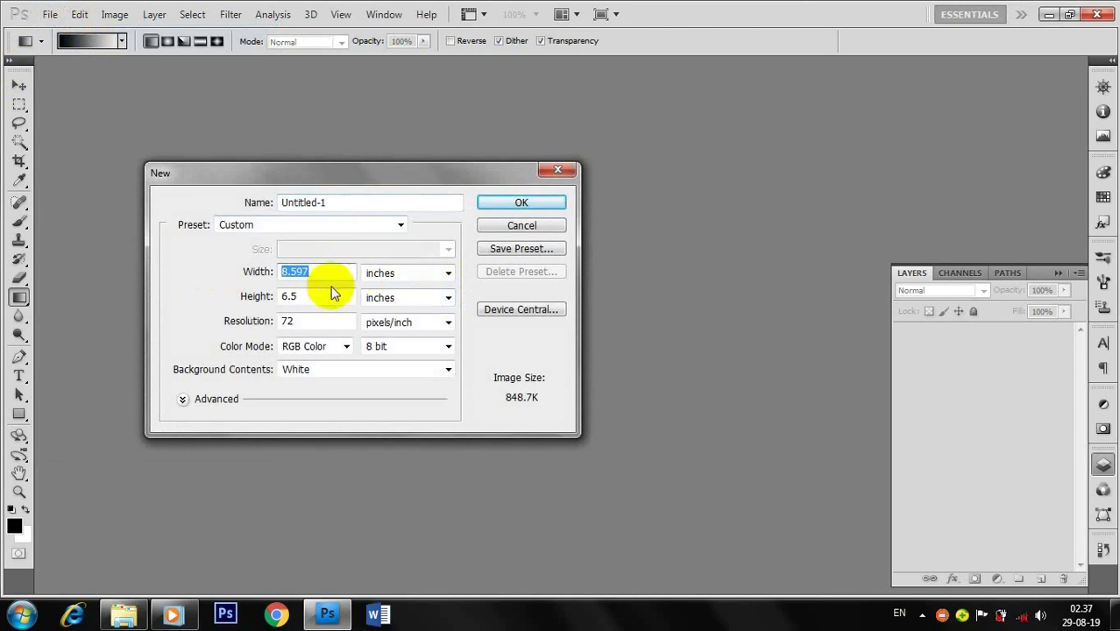
text(9)
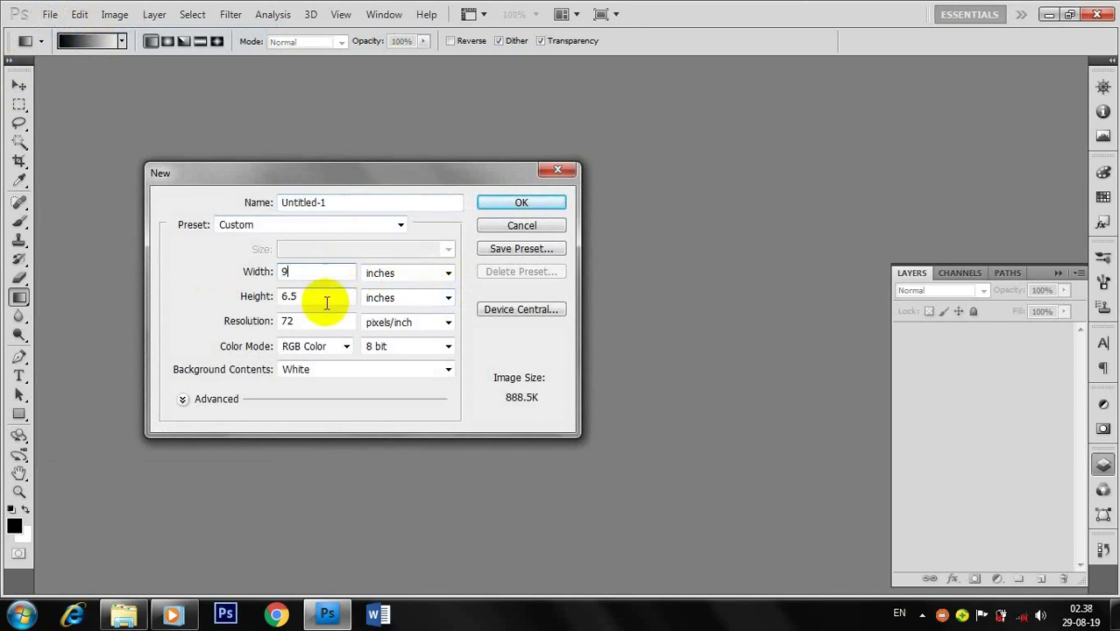
click(233, 299)
text(5)
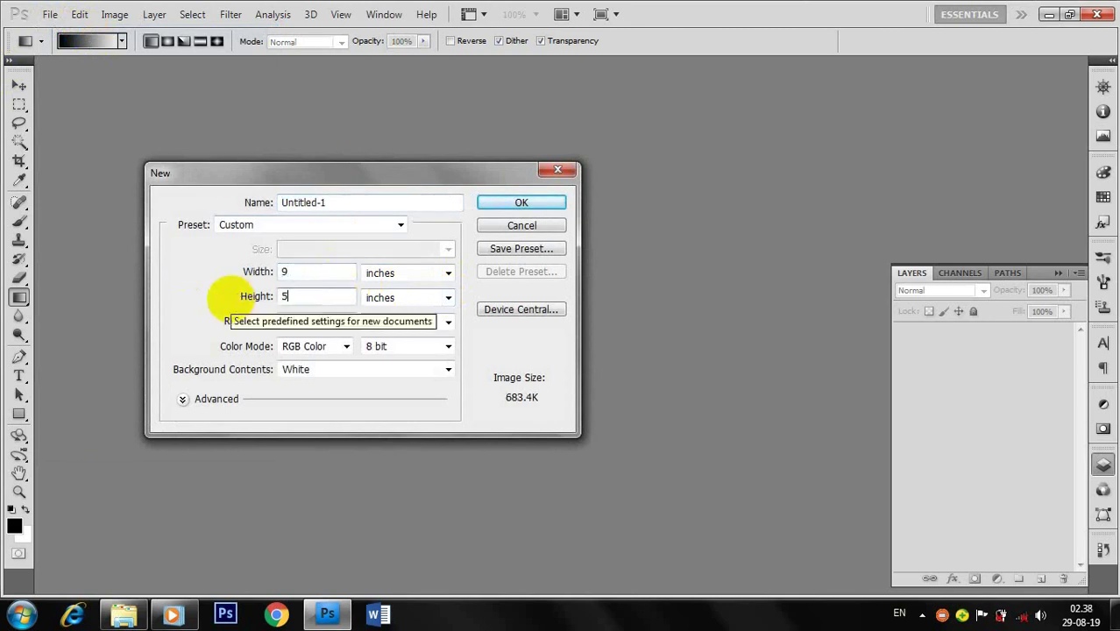
text(.5)
double_click(289, 322)
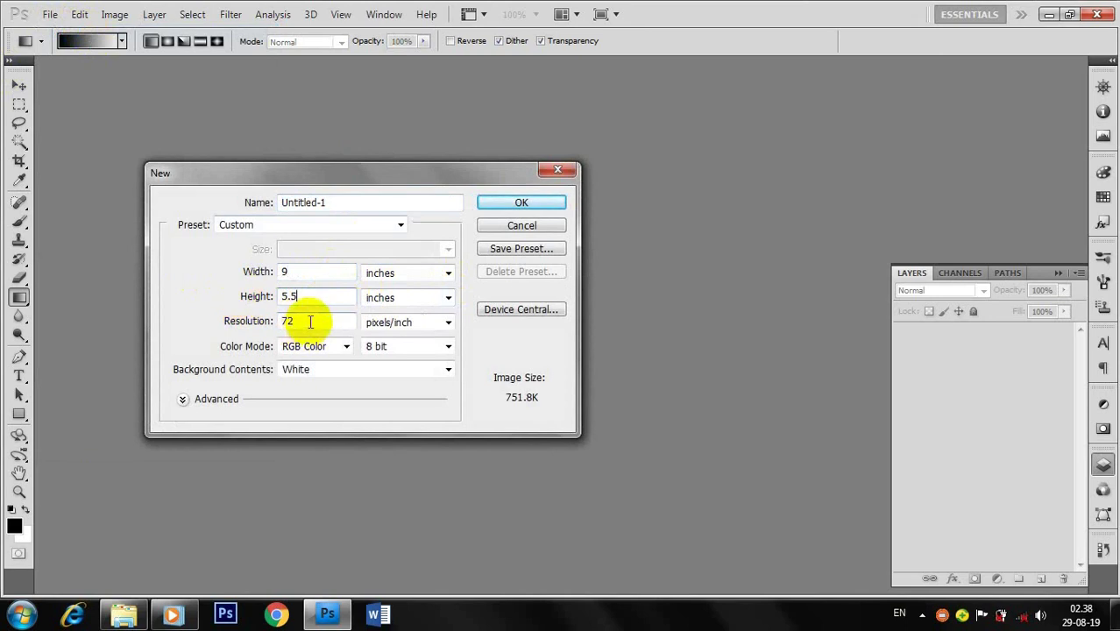
text(300)
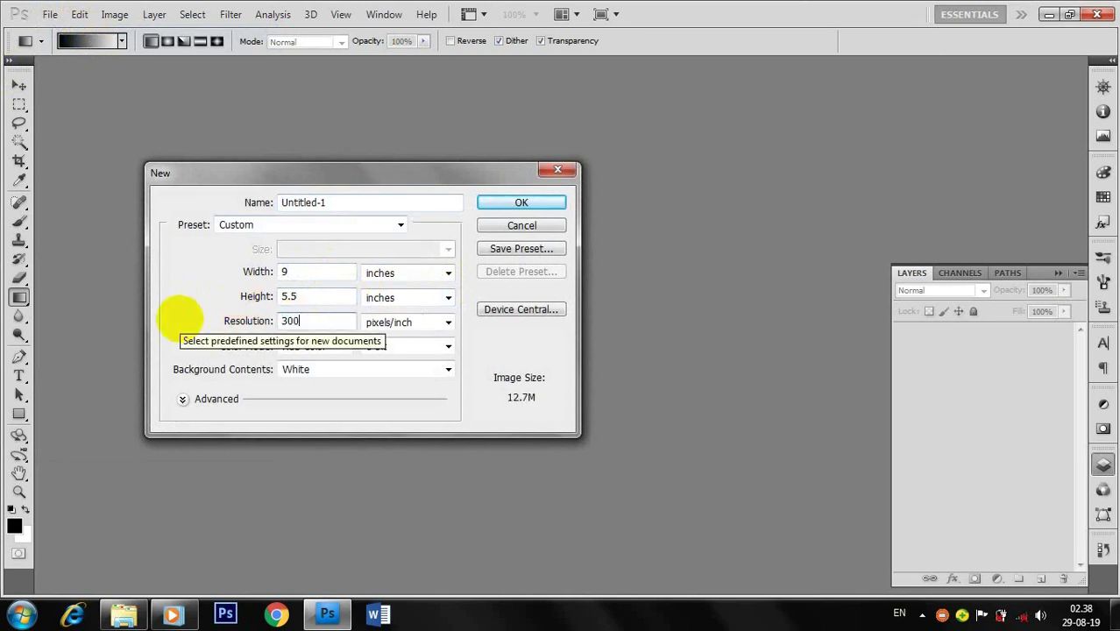
click(517, 204)
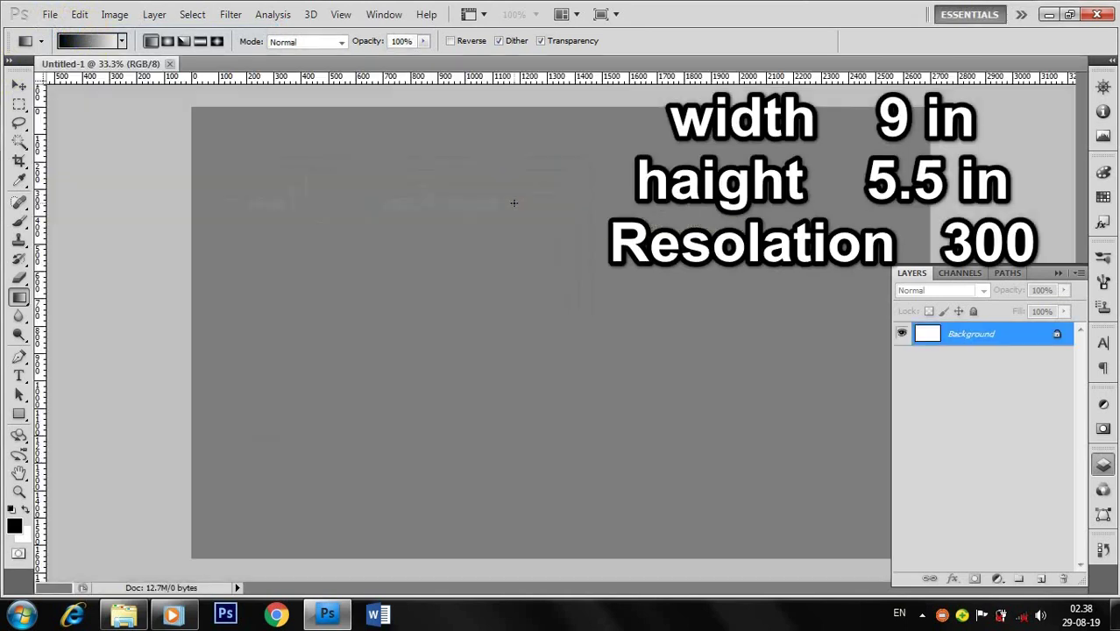
- Rotate the canvas 90° clockwise into portrait and fit it on screen
click(116, 17)
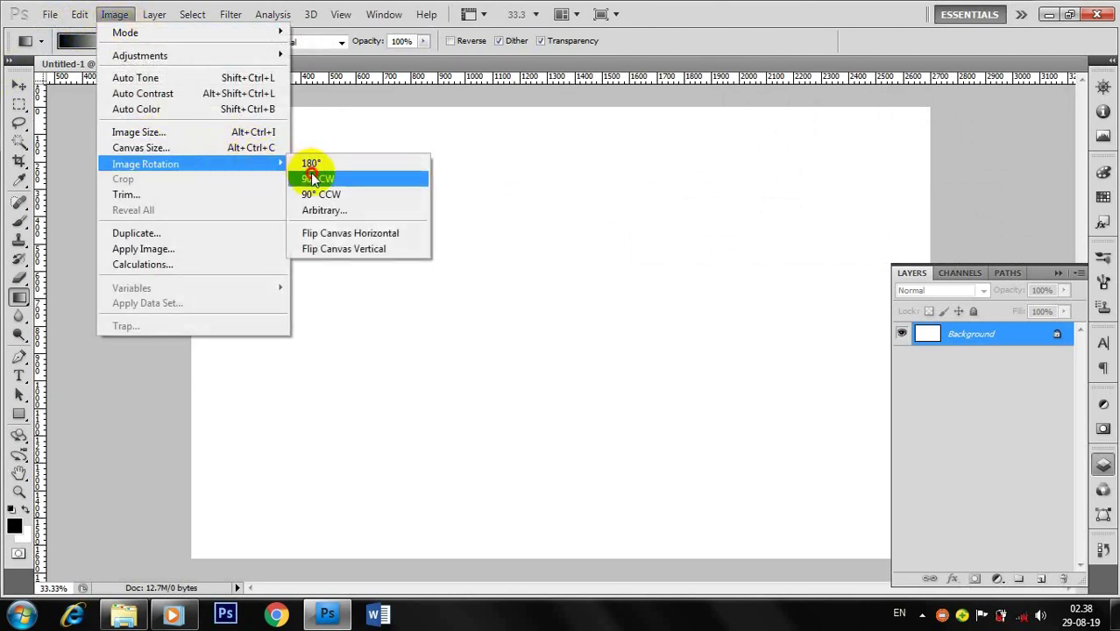
click(314, 174)
key(ctrl+0)
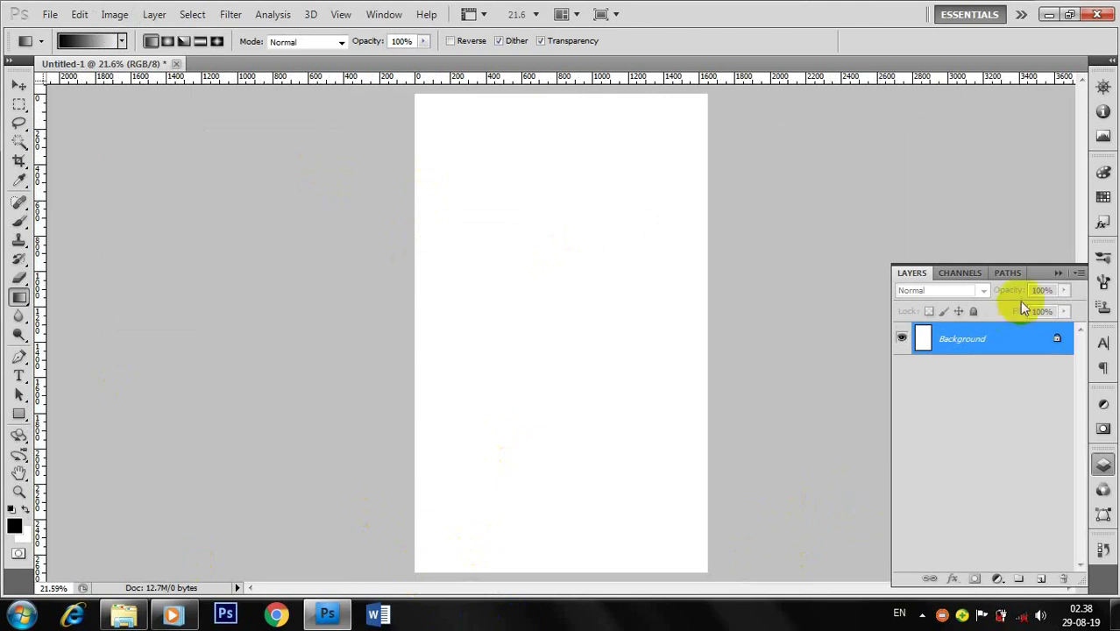
- Draw a black square with the Rectangle Tool and nudge it down-left
click(19, 415)
right_click(23, 422)
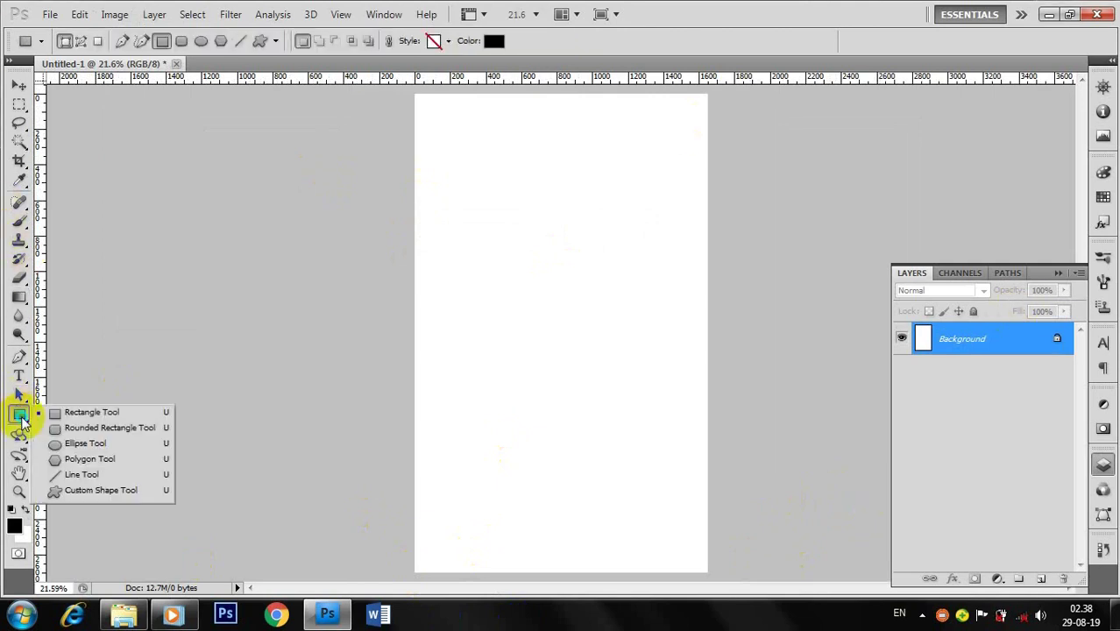
click(83, 411)
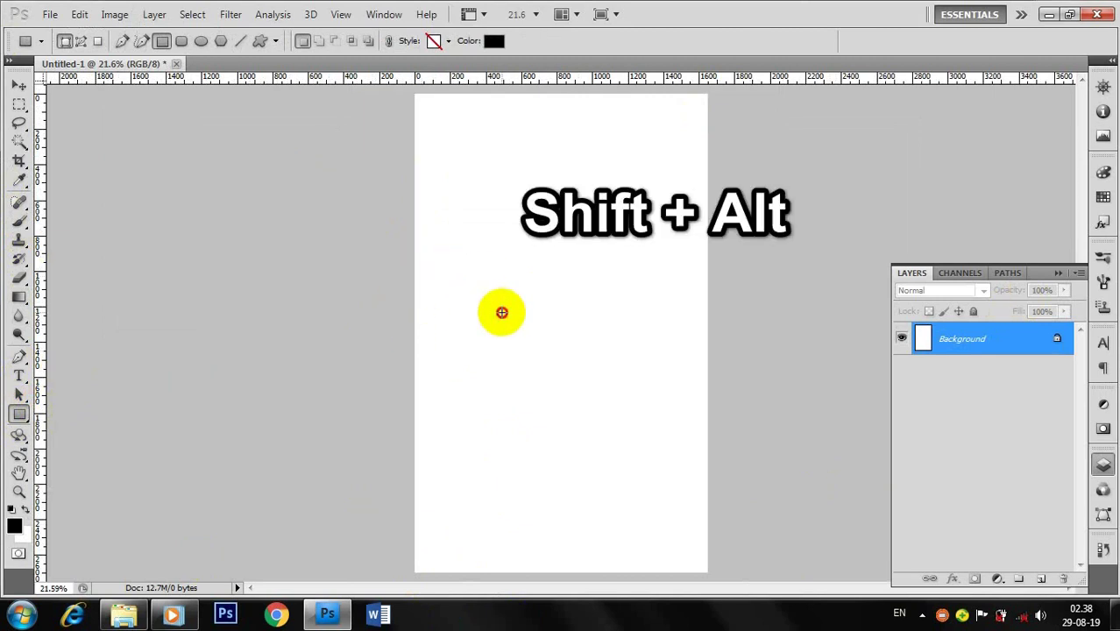
drag(501, 312, 608, 401)
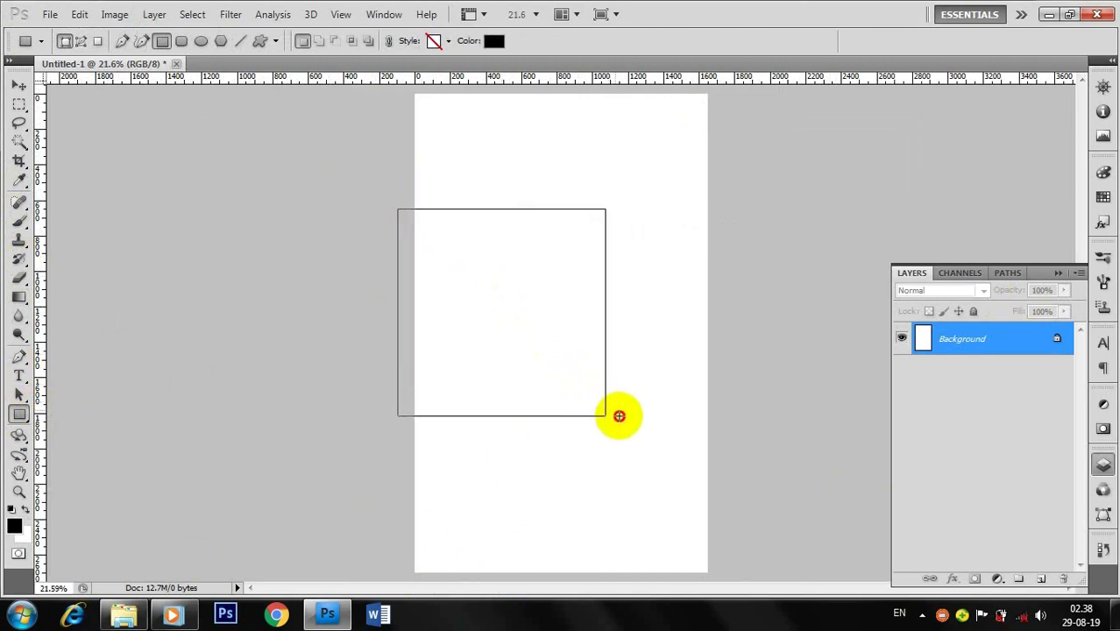
drag(609, 401, 626, 423)
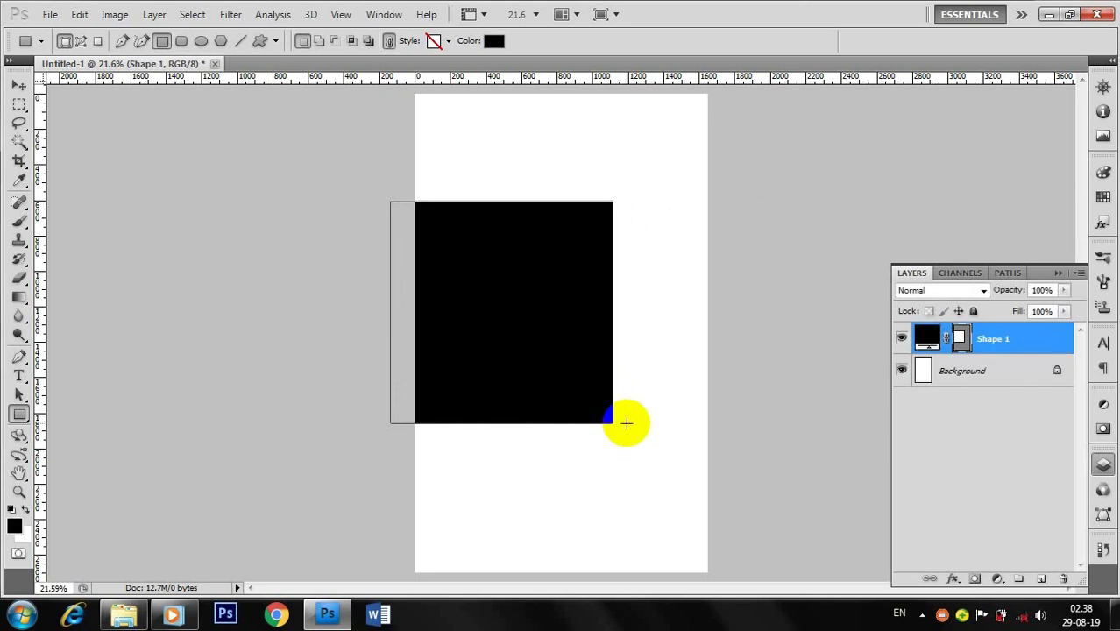
click(18, 86)
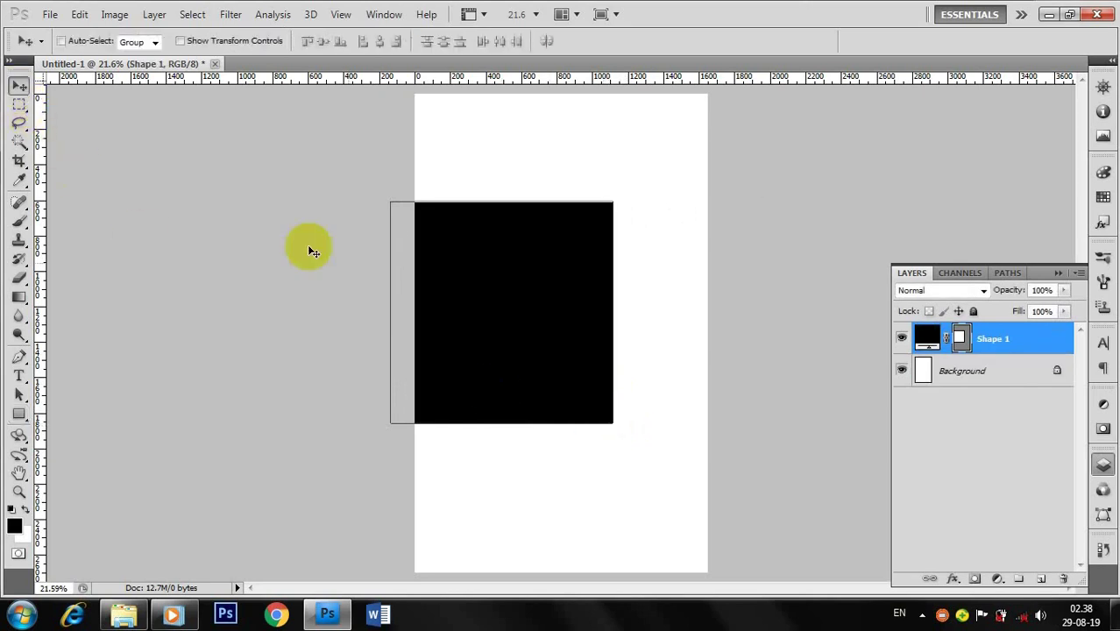
drag(564, 371, 554, 397)
- Rotate the square 45° into a diamond straddling the canvas's left edge
key(ctrl+t)
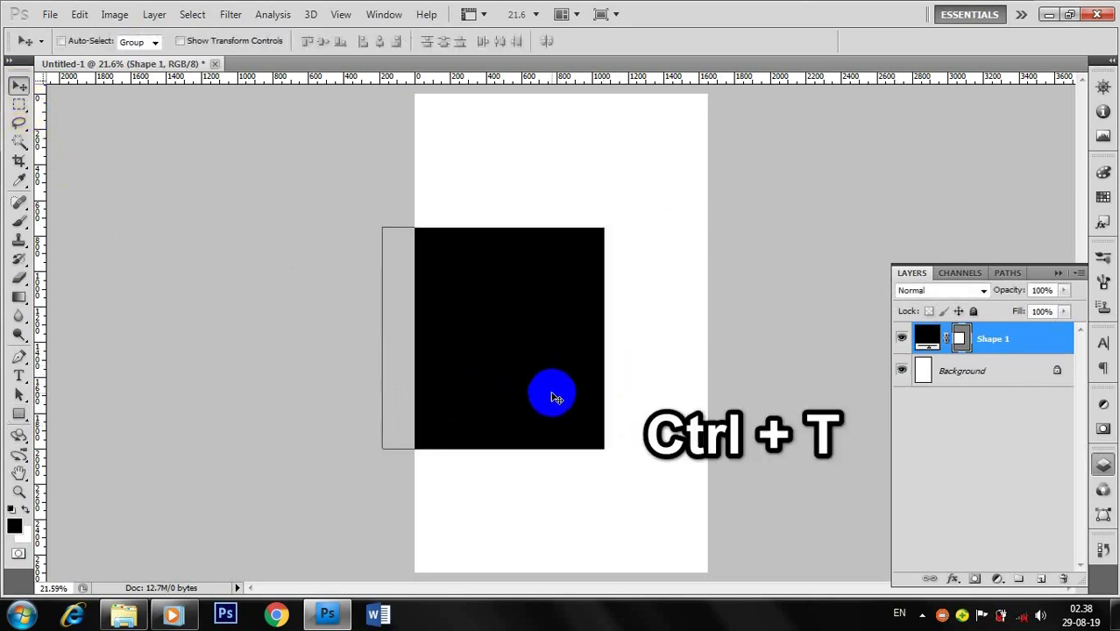
drag(648, 421, 571, 539)
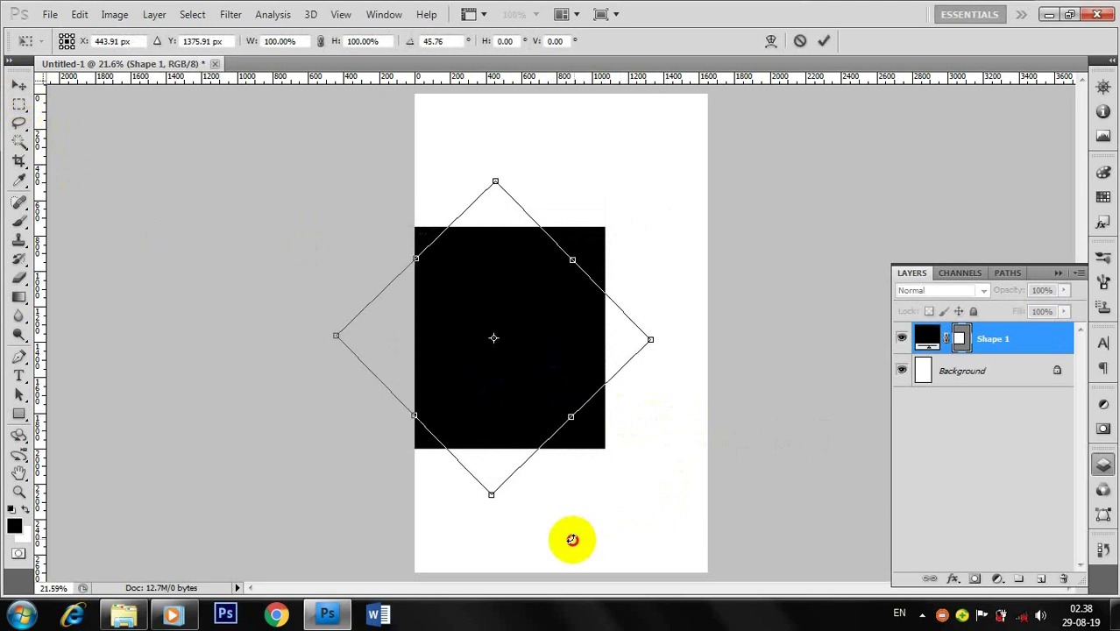
drag(523, 454, 444, 471)
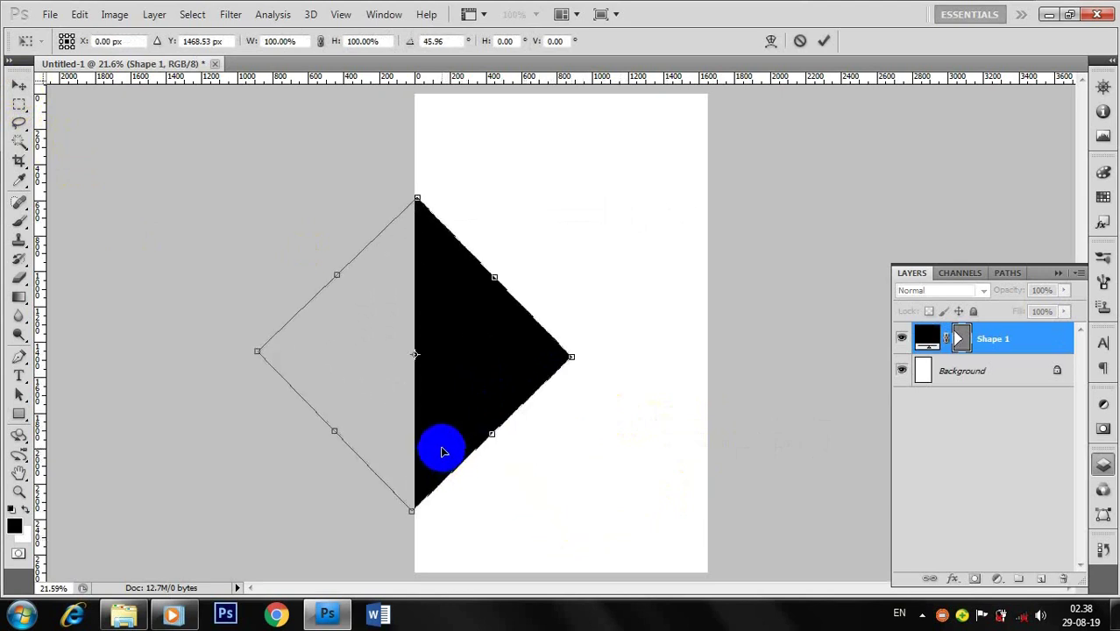
drag(462, 429, 464, 423)
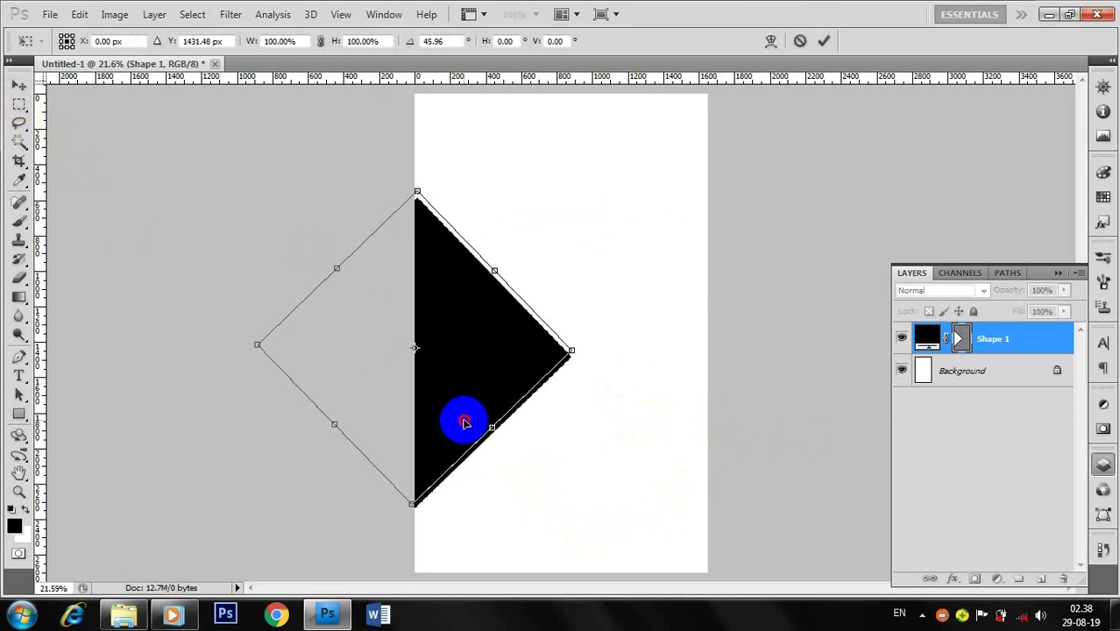
key(Return)
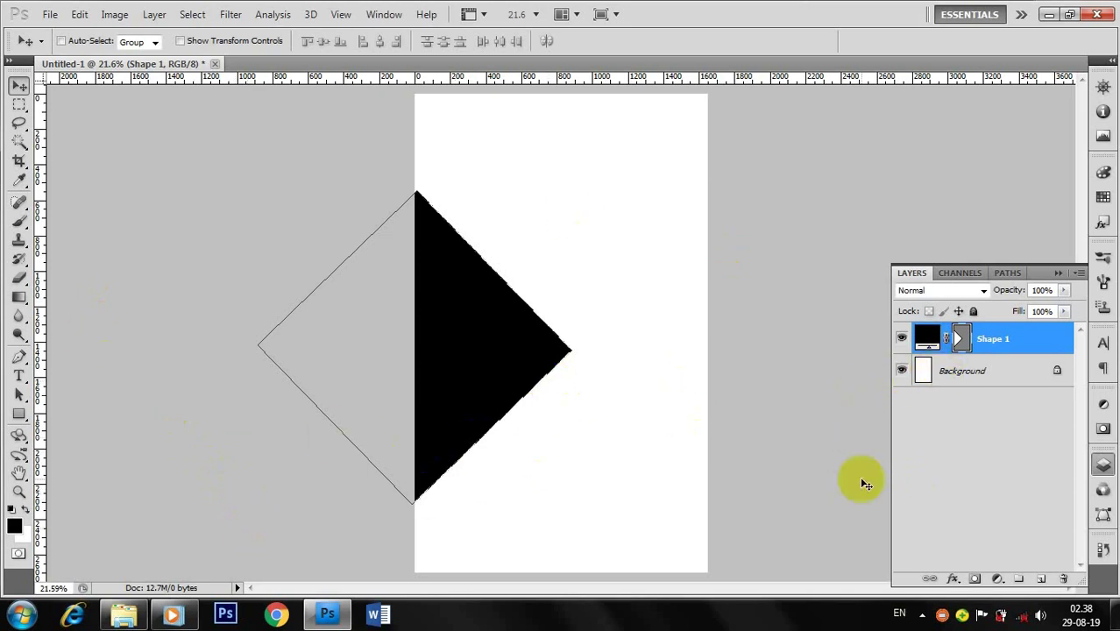
click(19, 414)
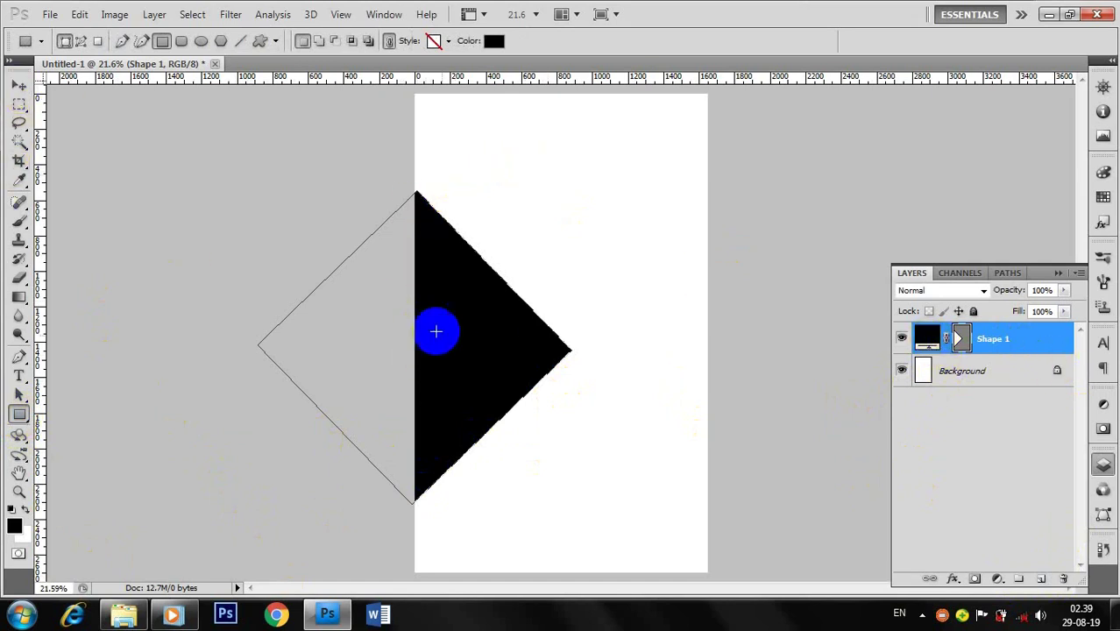
- Duplicate the black diamond to the right and fill the copy golden yellow fbbb0f
mouse_move(434, 331)
mouse_down()
mouse_move(463, 350)
mouse_move(576, 350)
mouse_up()
click(19, 85)
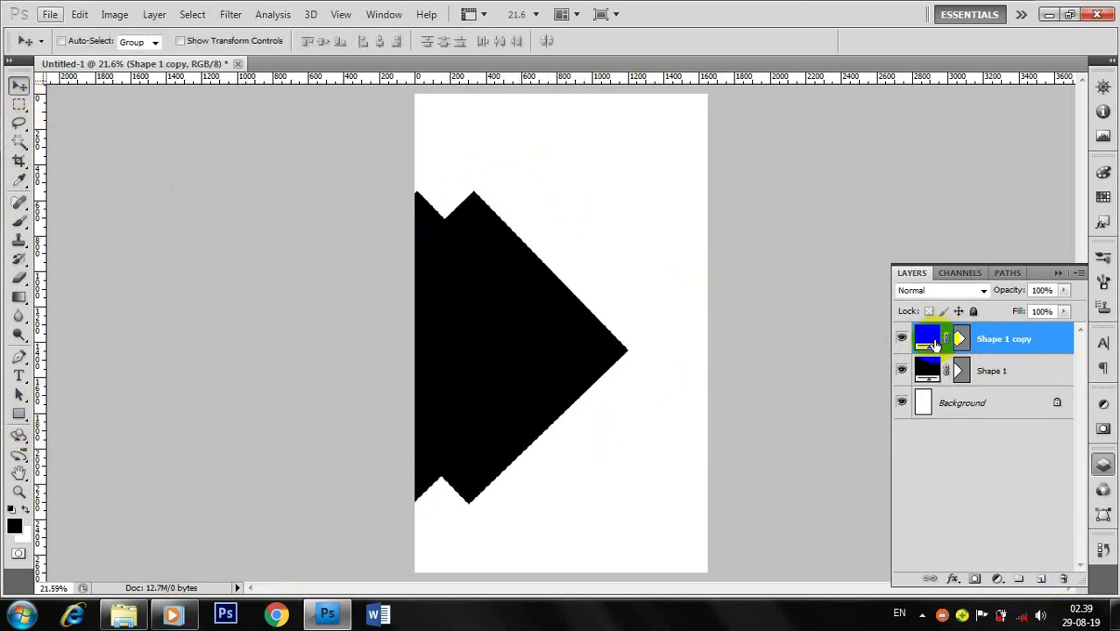
double_click(927, 342)
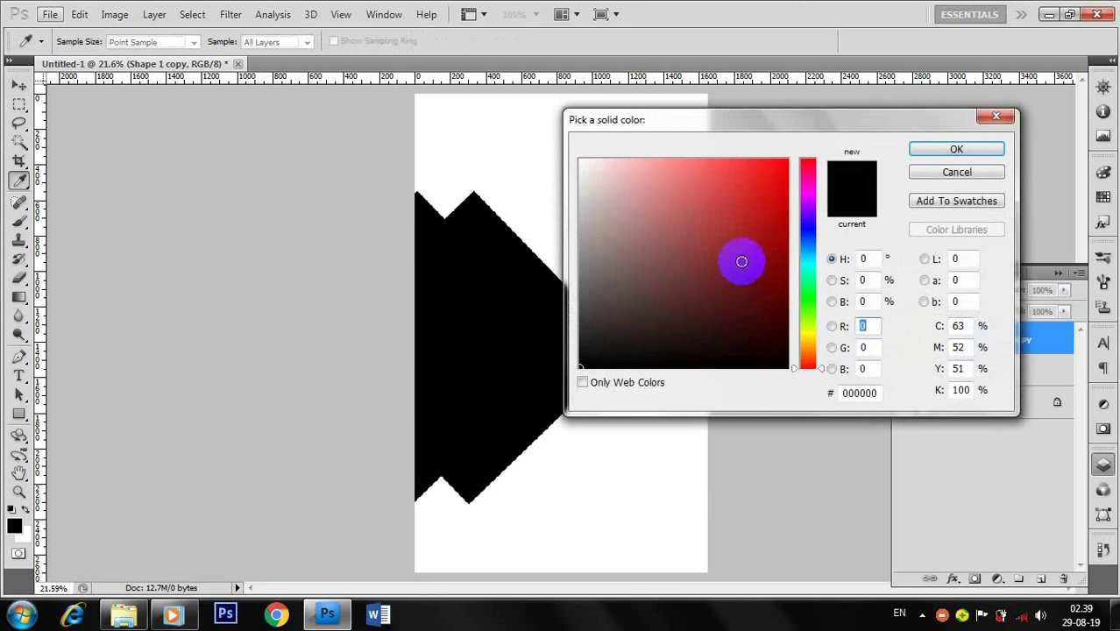
drag(810, 317, 807, 335)
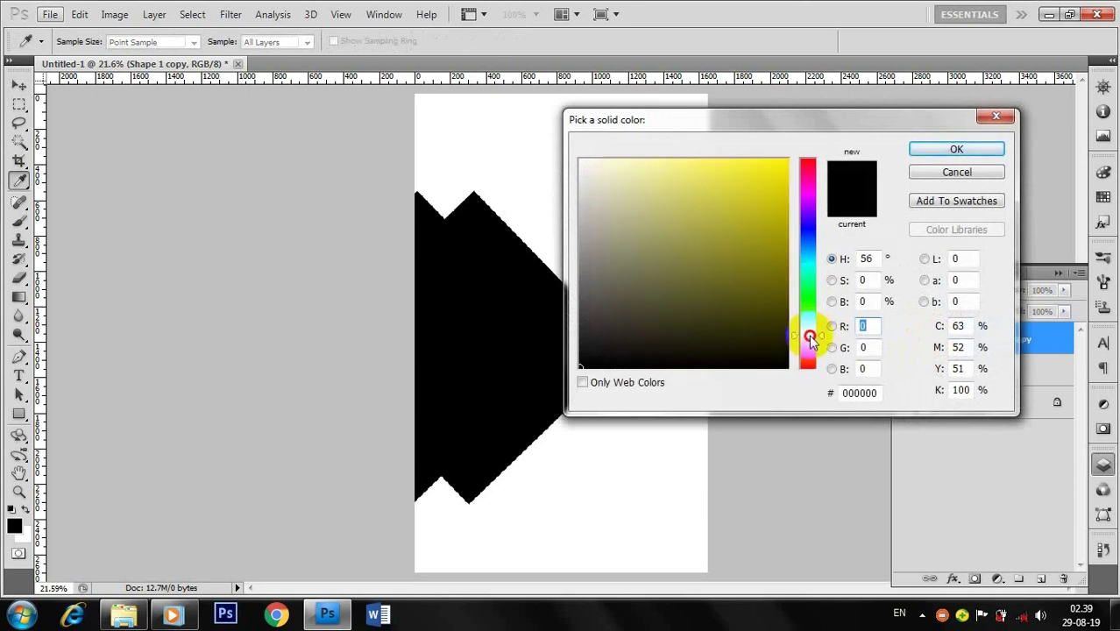
click(782, 186)
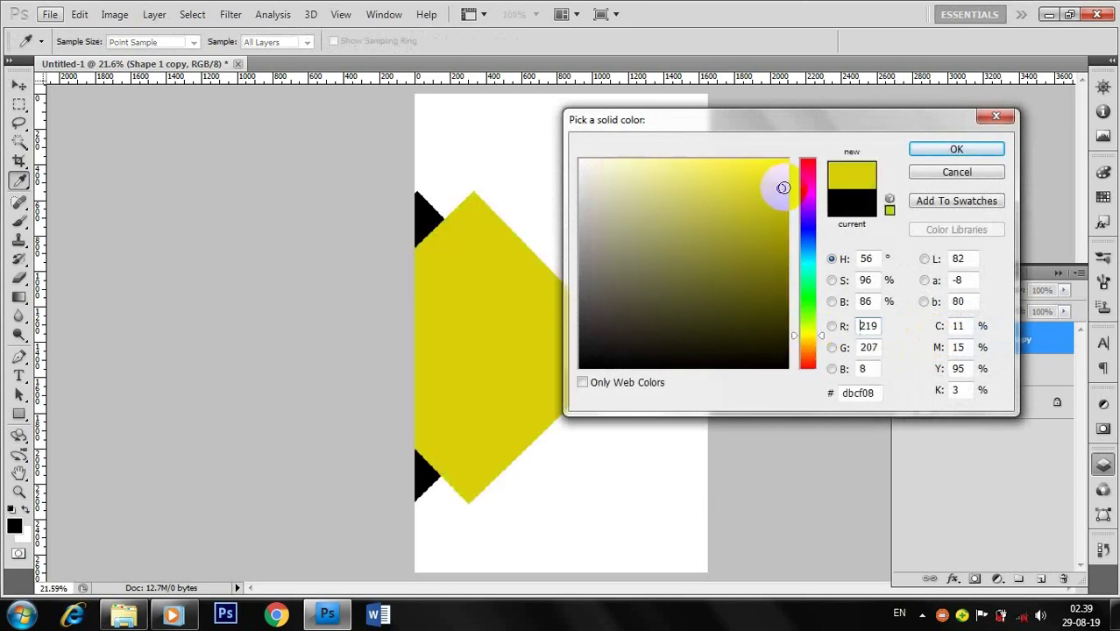
click(807, 343)
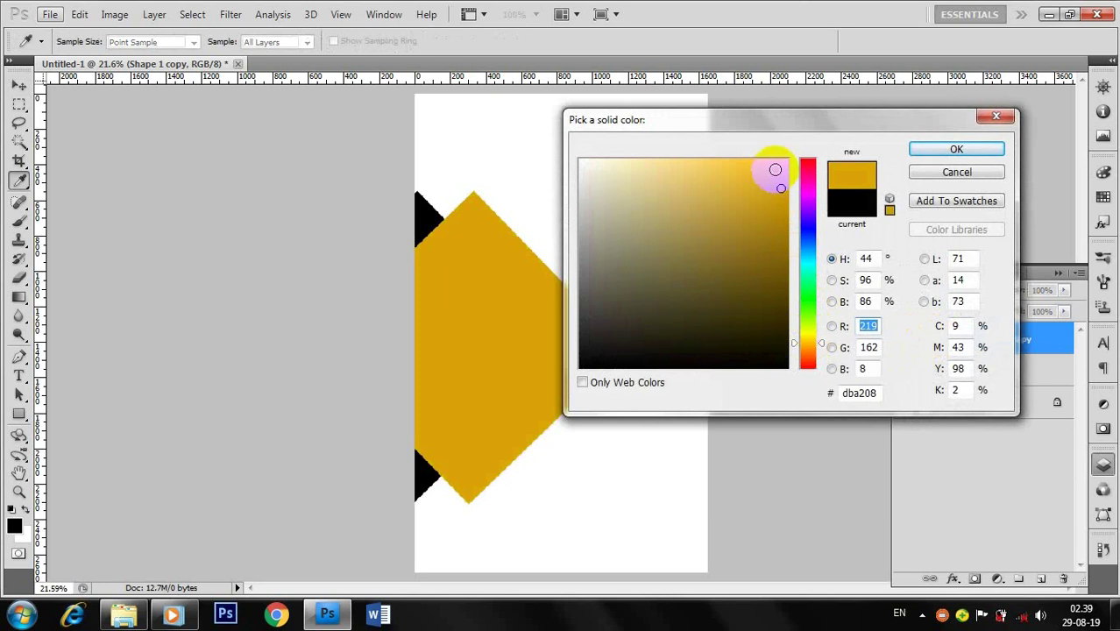
click(764, 159)
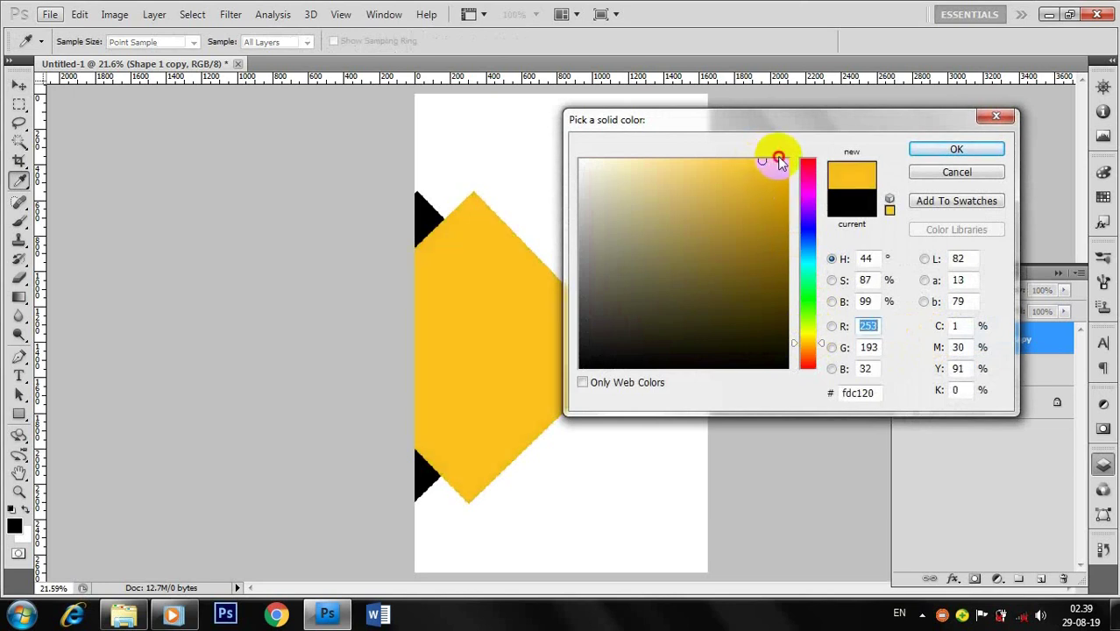
click(776, 162)
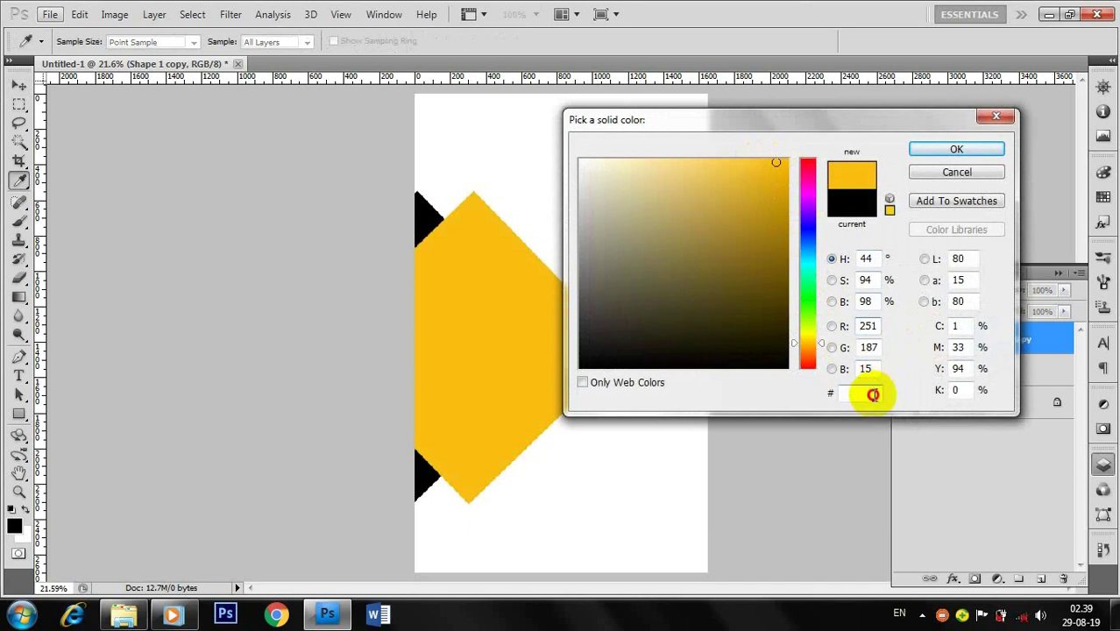
click(956, 149)
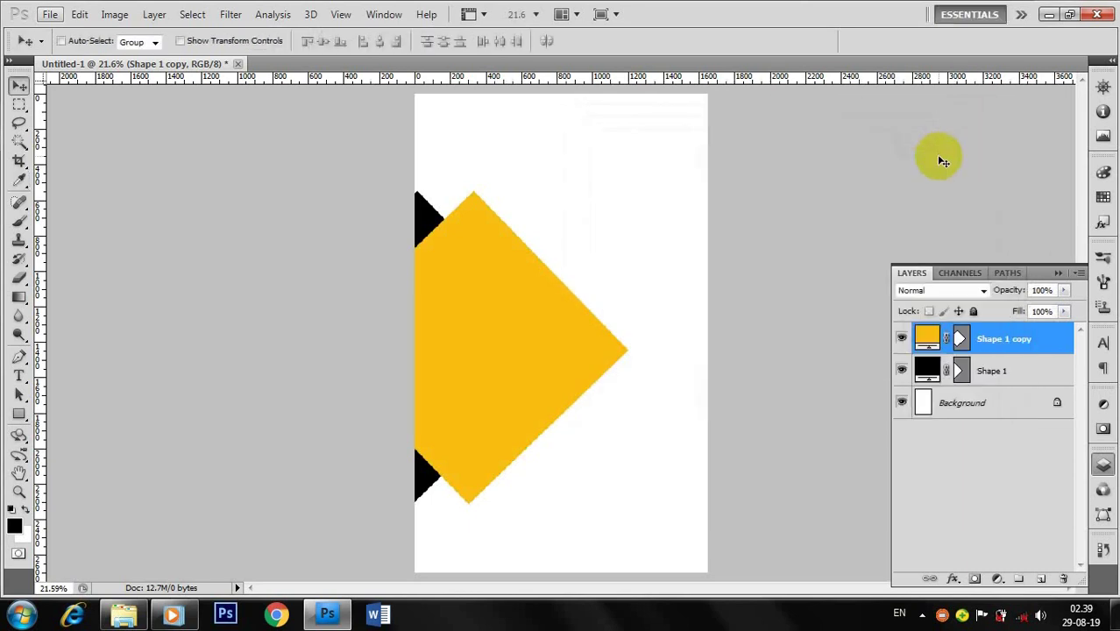
- Move the yellow shape below the black one and enlarge it into a chevron band
drag(927, 338, 928, 387)
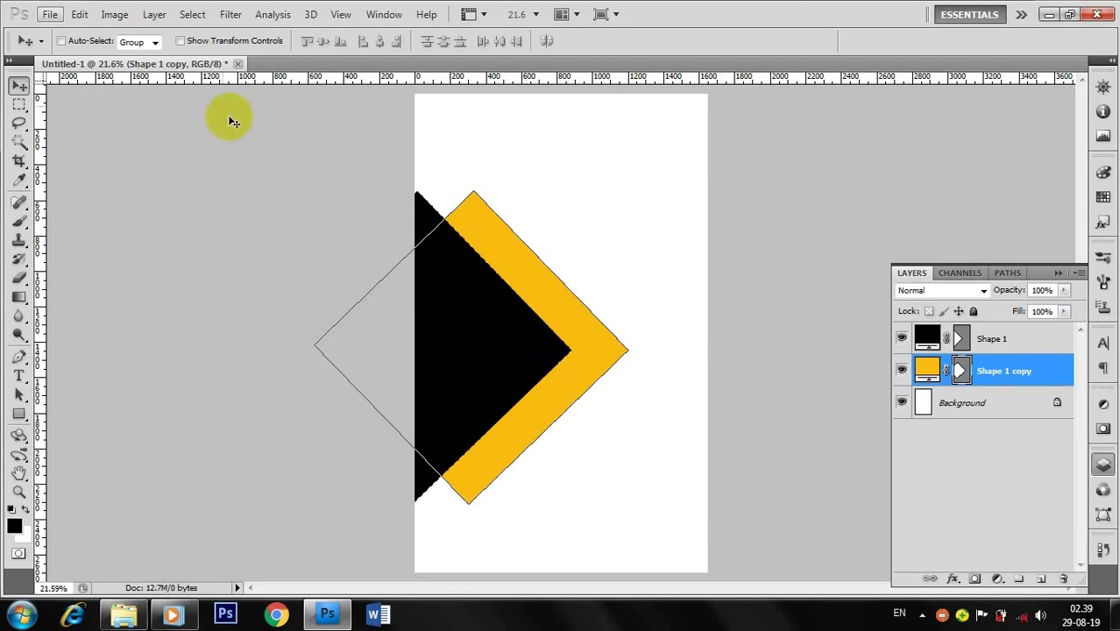
click(86, 14)
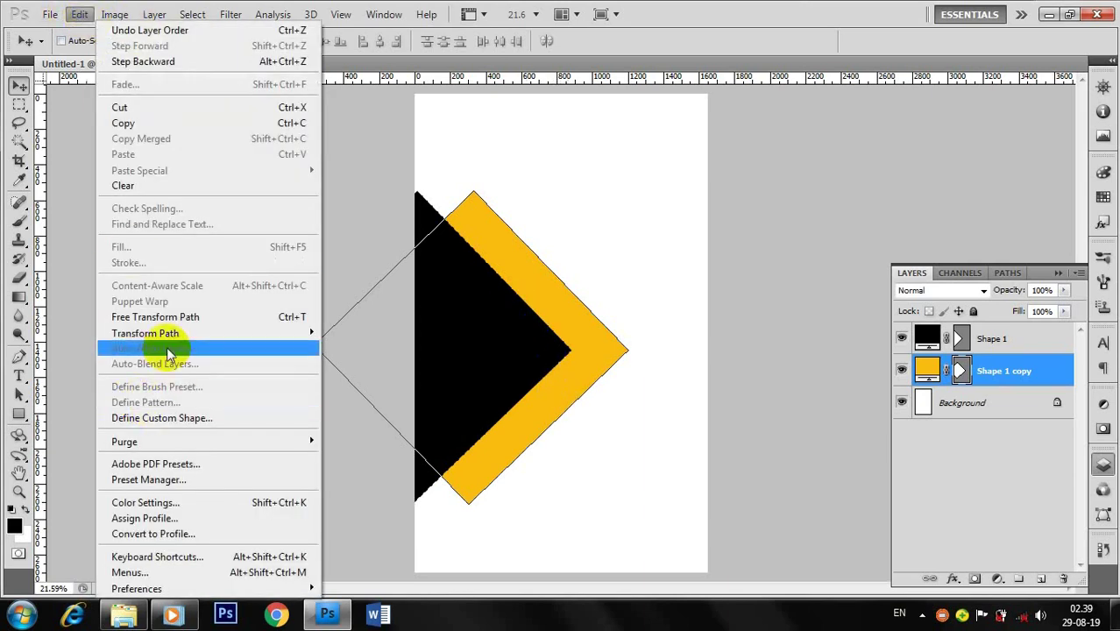
click(165, 318)
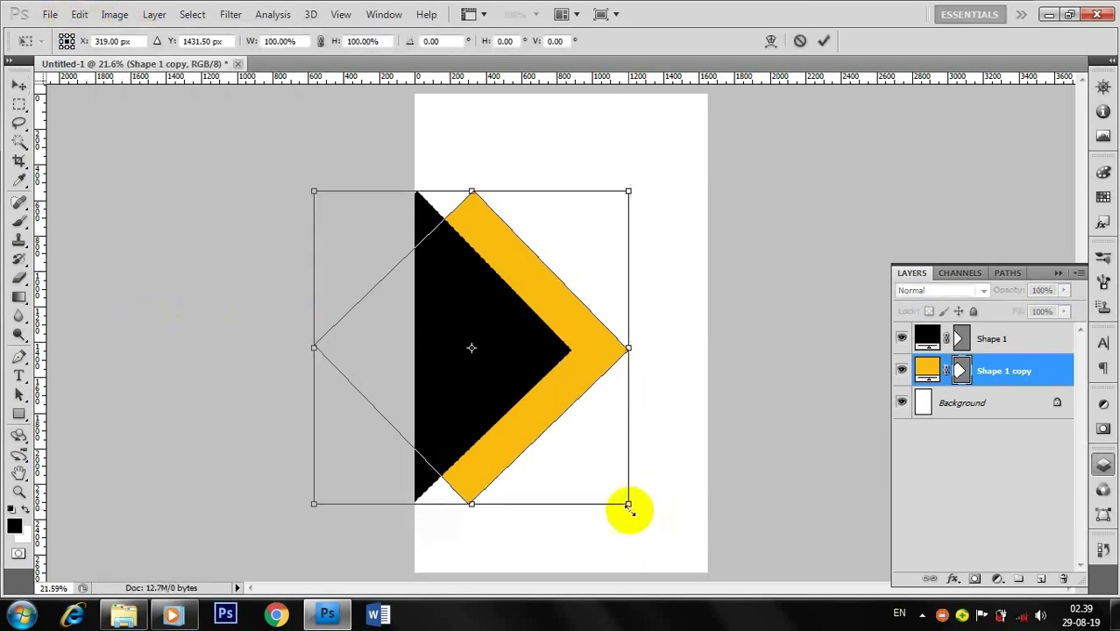
mouse_move(627, 506)
mouse_down()
mouse_move(644, 538)
mouse_move(624, 523)
mouse_move(658, 545)
mouse_up()
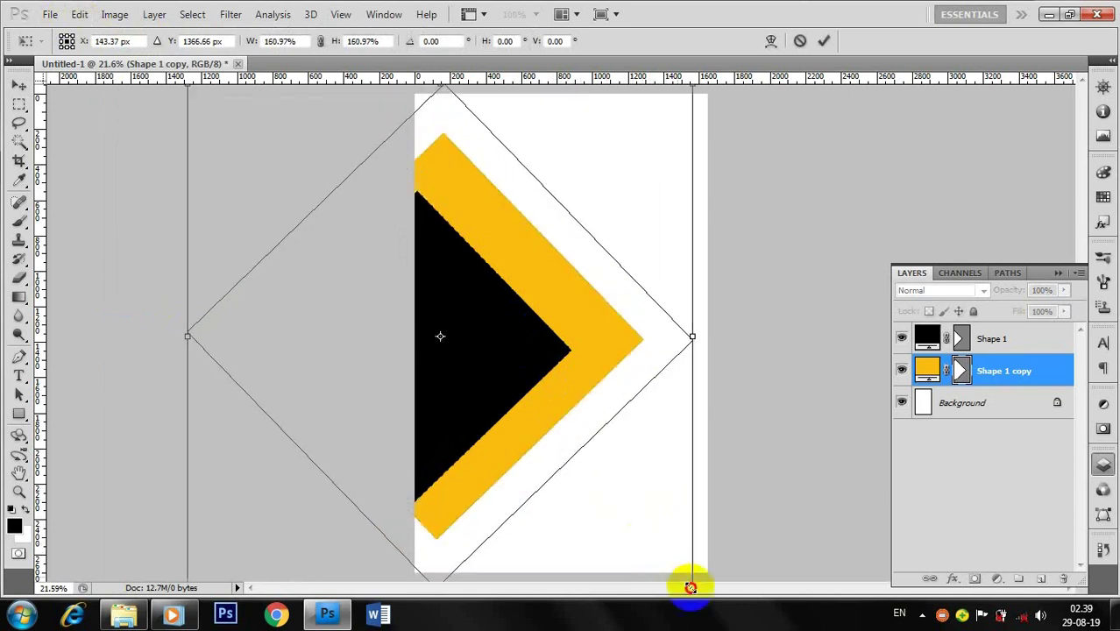
mouse_move(645, 503)
mouse_down()
mouse_move(605, 522)
mouse_move(631, 517)
mouse_up()
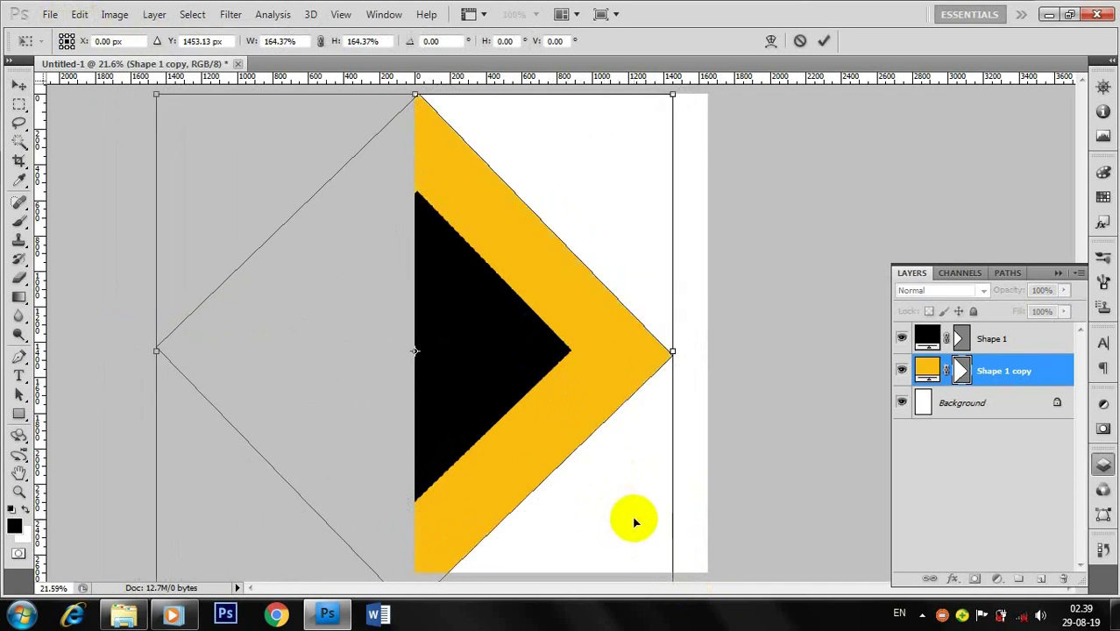
key(Return)
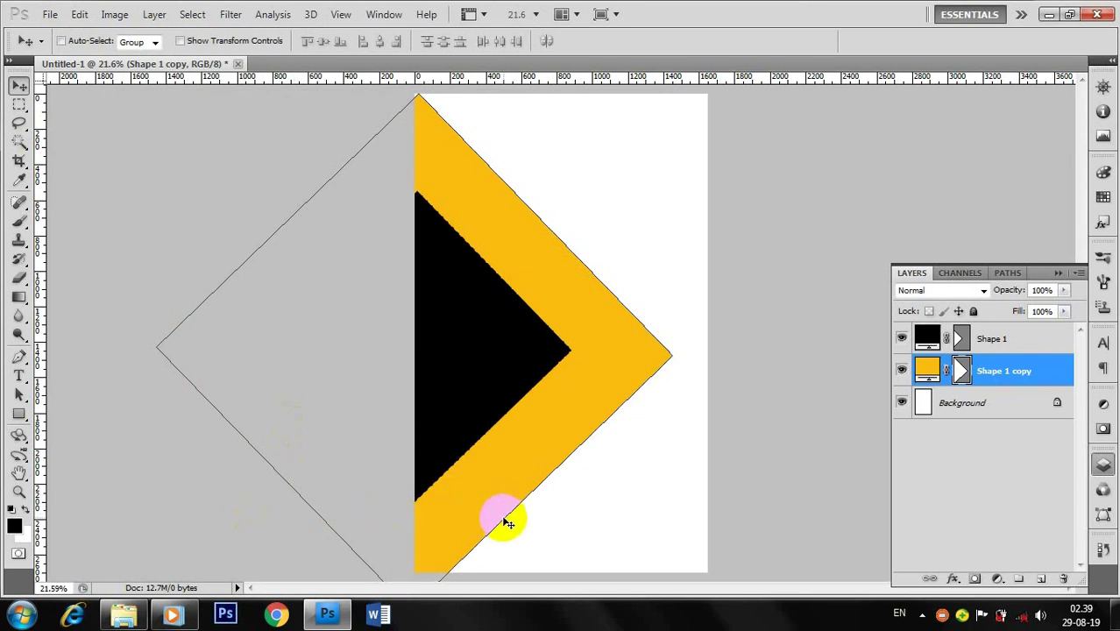
- Duplicate the black shape into a new wedge in the lower-right corner
click(922, 345)
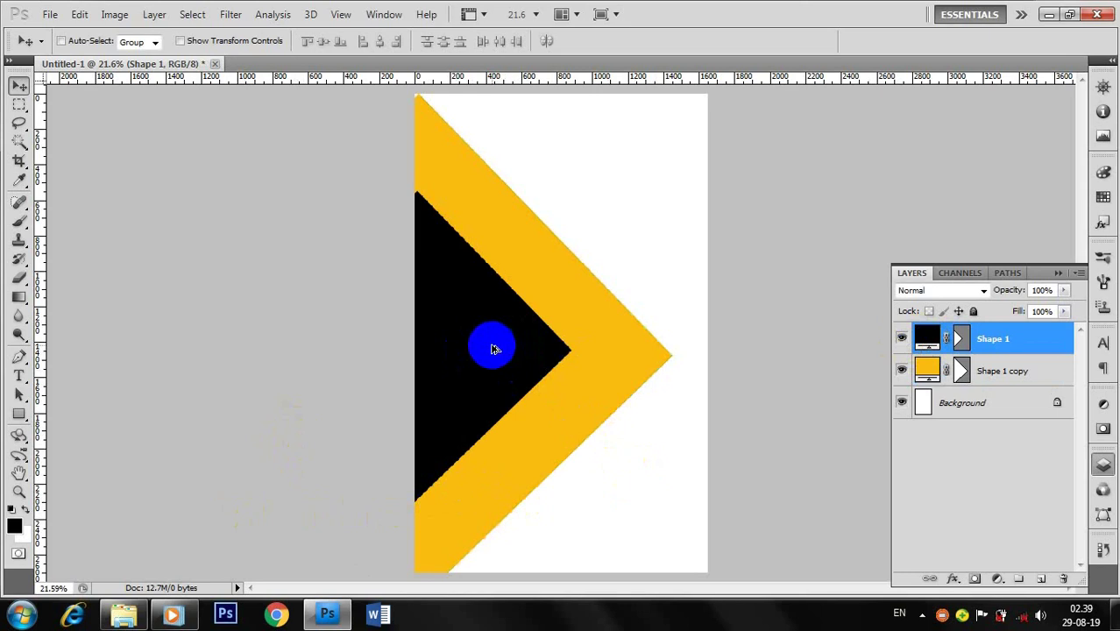
mouse_move(491, 348)
mouse_down()
mouse_move(867, 530)
mouse_move(885, 558)
mouse_move(904, 543)
mouse_up()
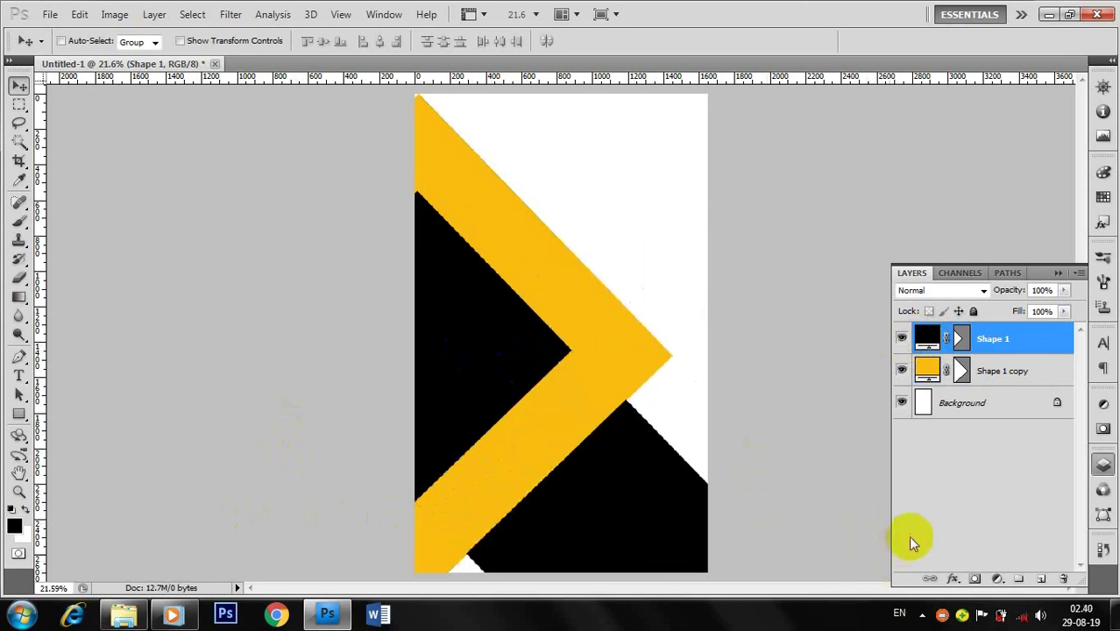
key(ctrl+z)
drag(504, 355, 799, 485)
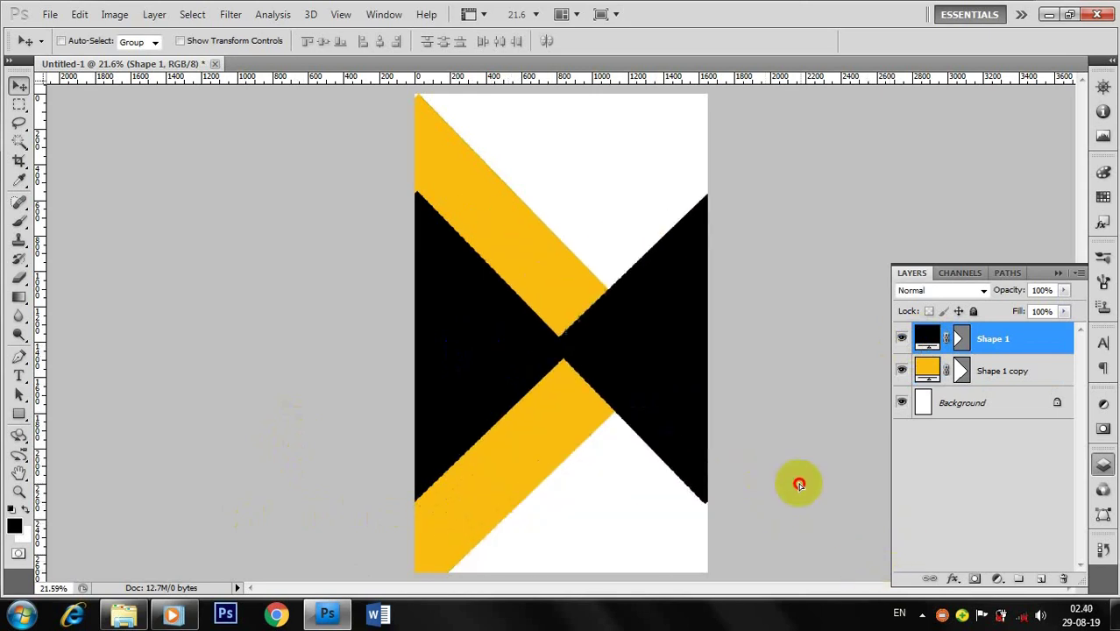
key(ctrl+j)
mouse_move(675, 371)
mouse_down()
mouse_move(697, 527)
mouse_move(675, 533)
mouse_move(680, 501)
mouse_move(665, 501)
mouse_move(679, 497)
mouse_up()
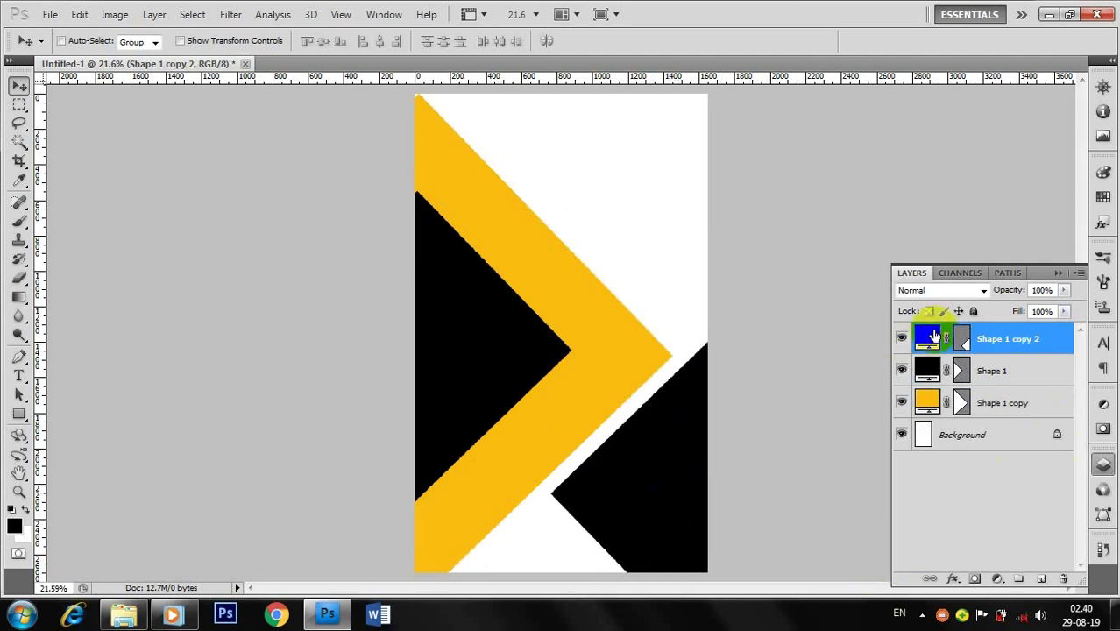
- Fill the lower-right Shape 1 copy 2 wedge with red c80202
double_click(926, 338)
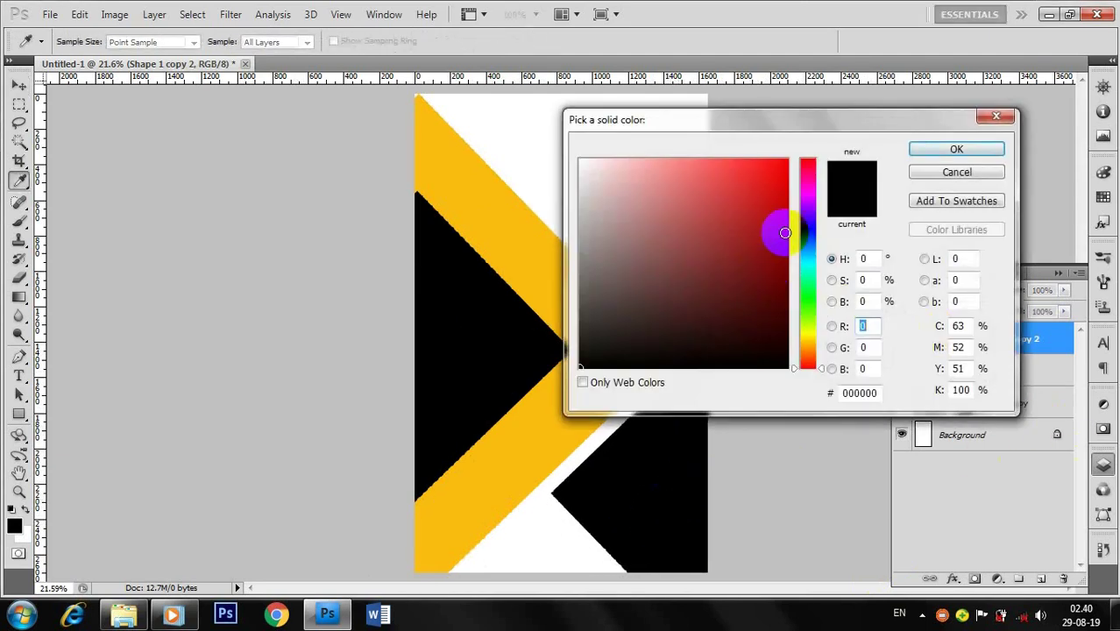
click(786, 168)
drag(786, 173, 785, 204)
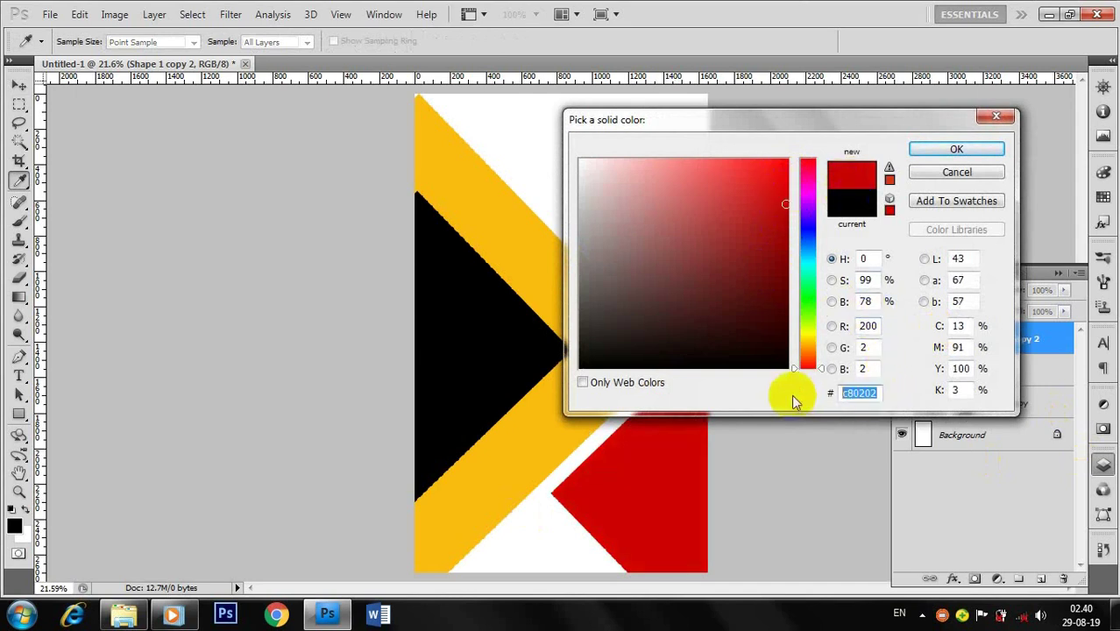
click(933, 149)
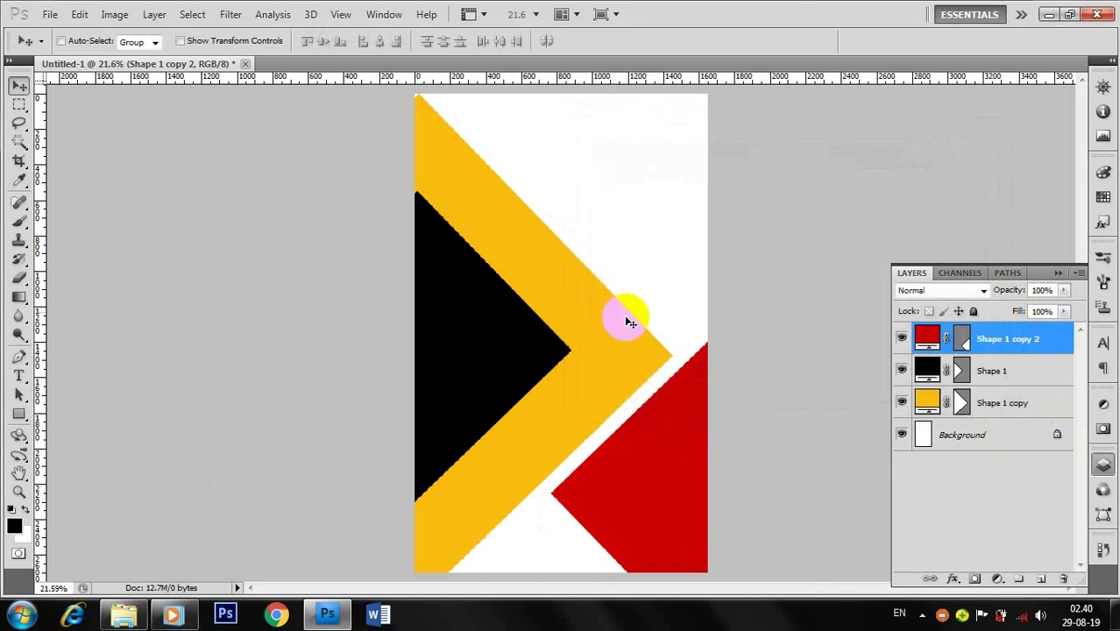
click(850, 618)
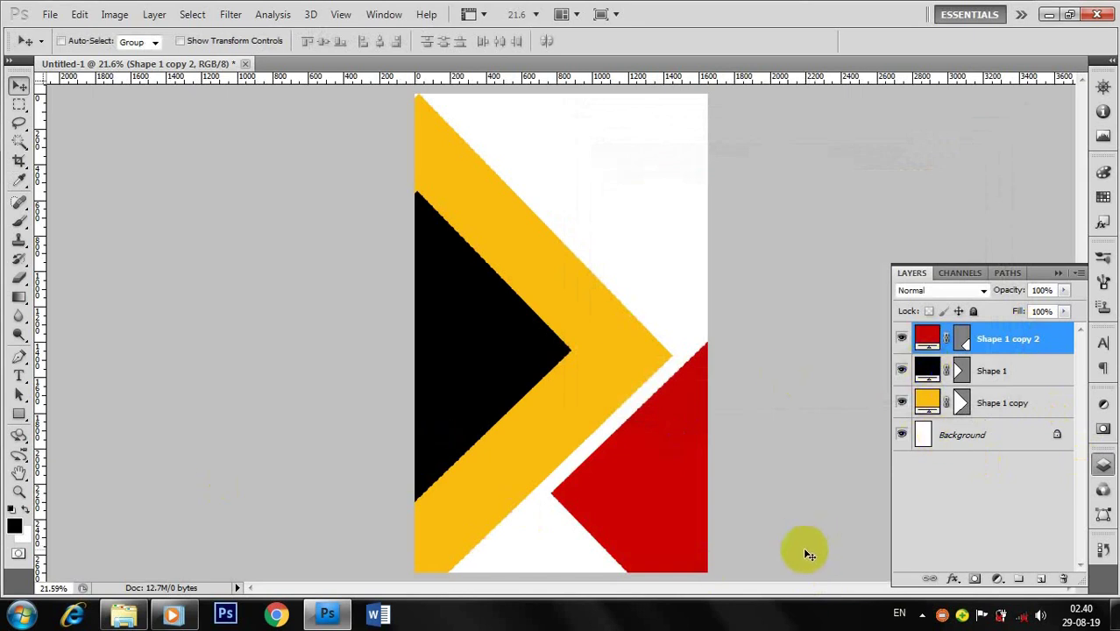
click(731, 596)
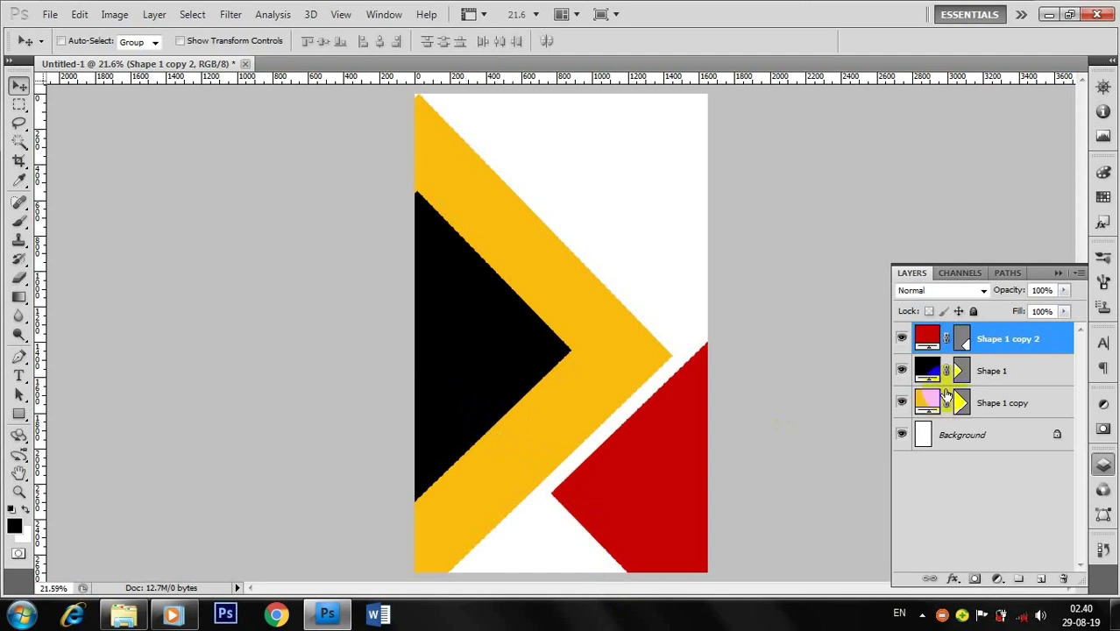
- Place a copy of the black shape at the top right of the canvas
click(920, 370)
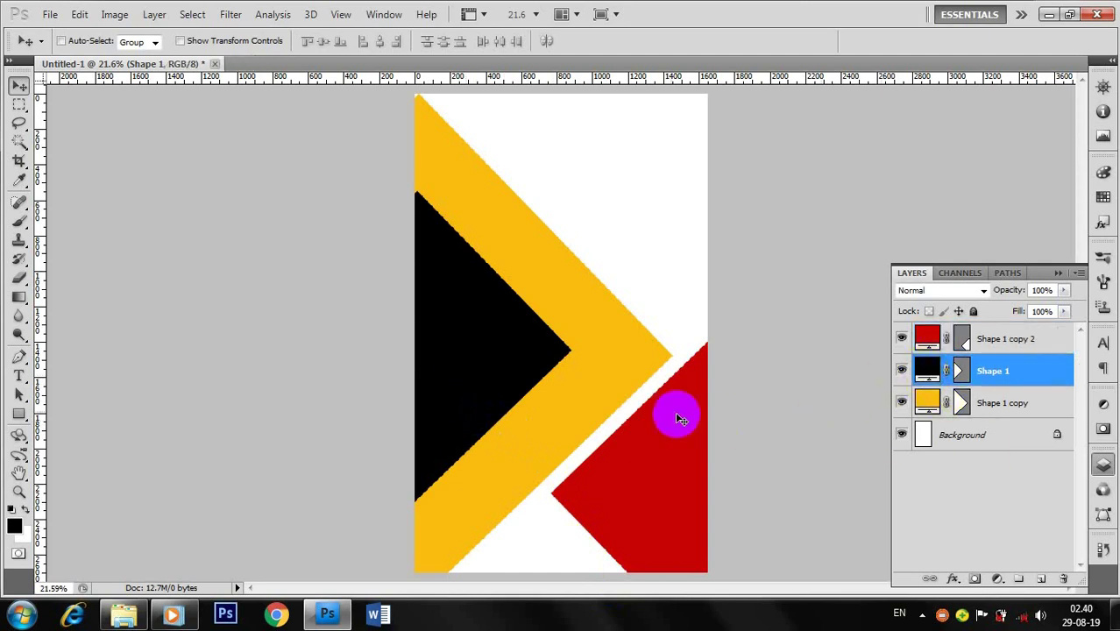
mouse_move(480, 380)
mouse_down()
mouse_move(798, 197)
mouse_move(843, 150)
mouse_up()
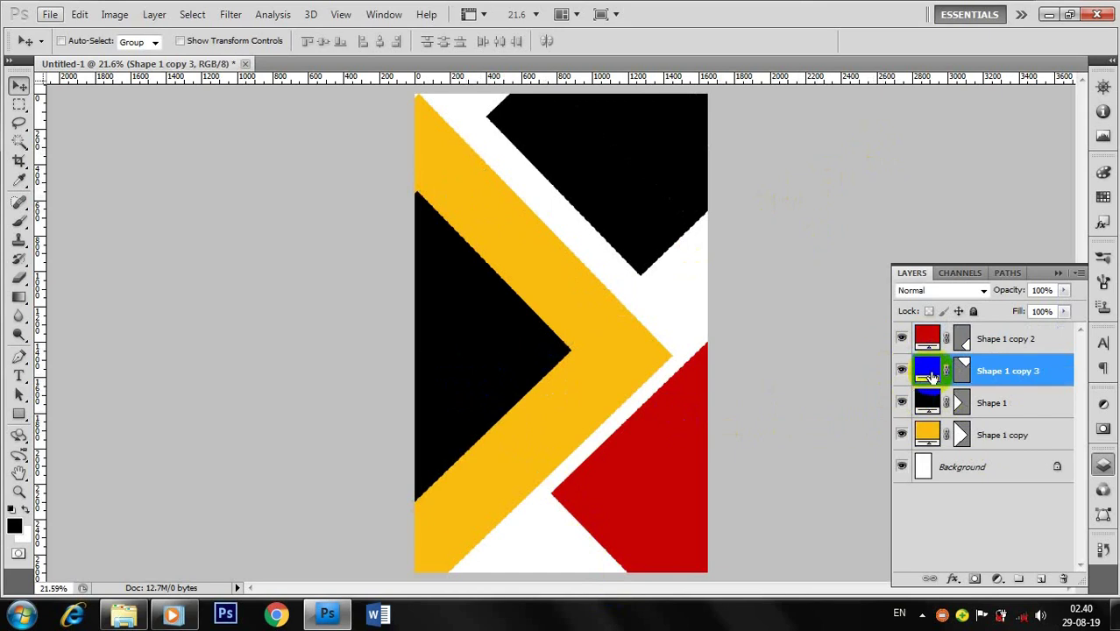
click(888, 379)
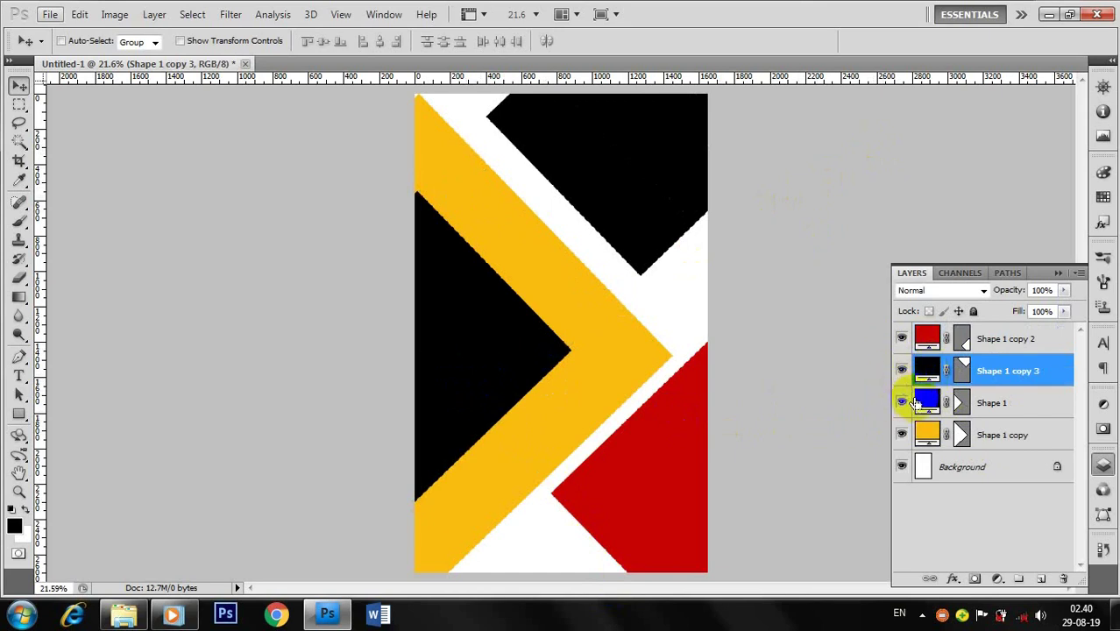
drag(619, 187, 630, 205)
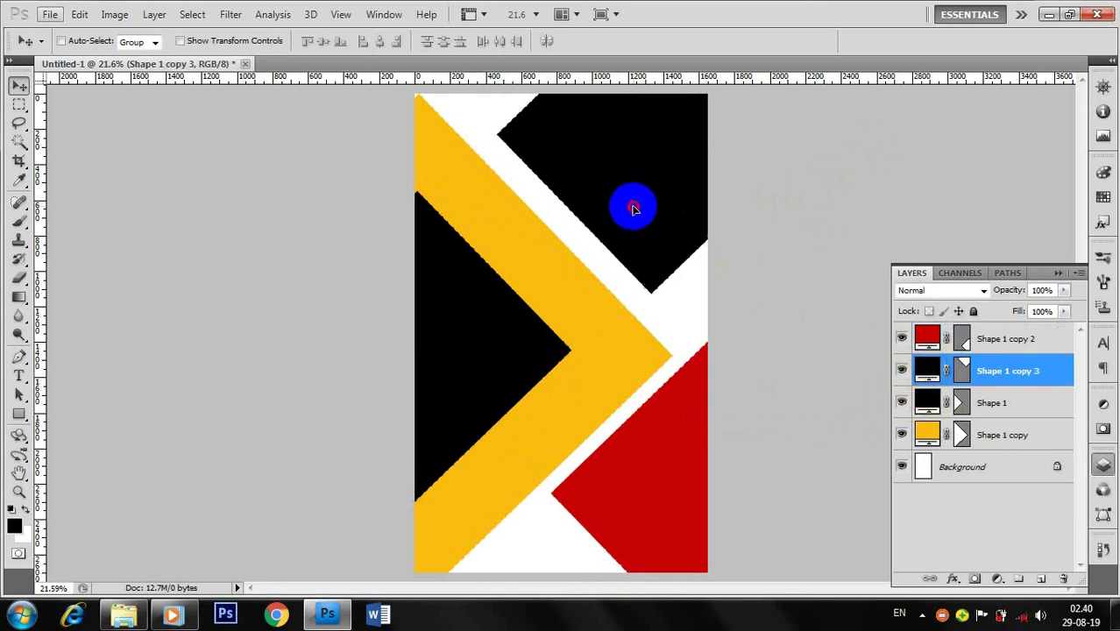
- Enlarge the top black shape to about 187% to fill the upper area
click(89, 18)
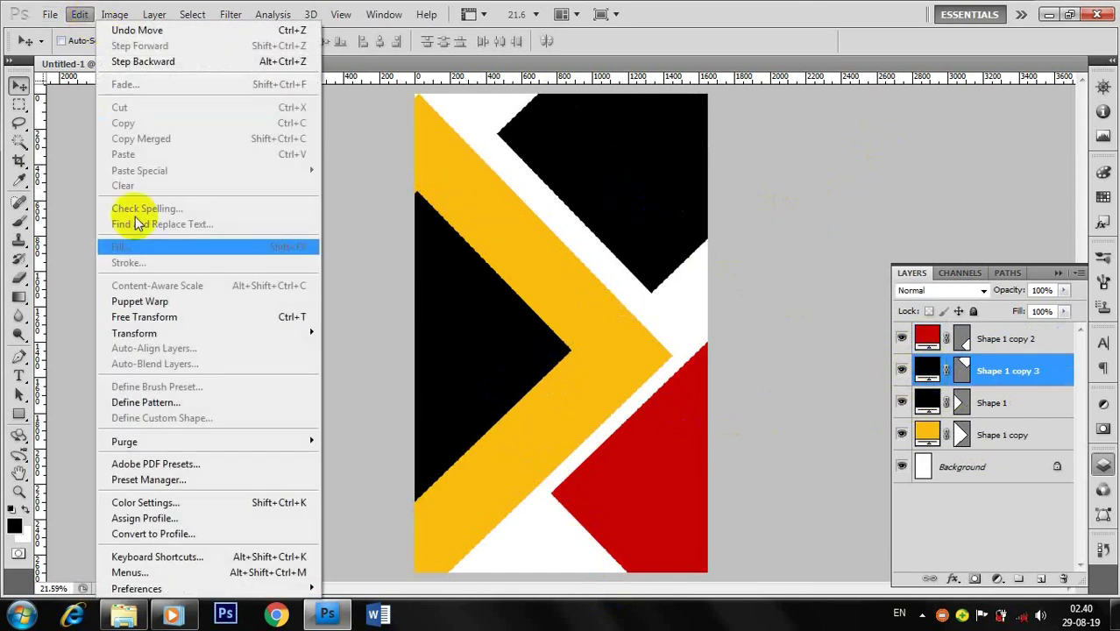
click(246, 318)
mouse_move(812, 297)
mouse_down()
mouse_move(952, 422)
mouse_move(772, 228)
mouse_move(780, 249)
mouse_up()
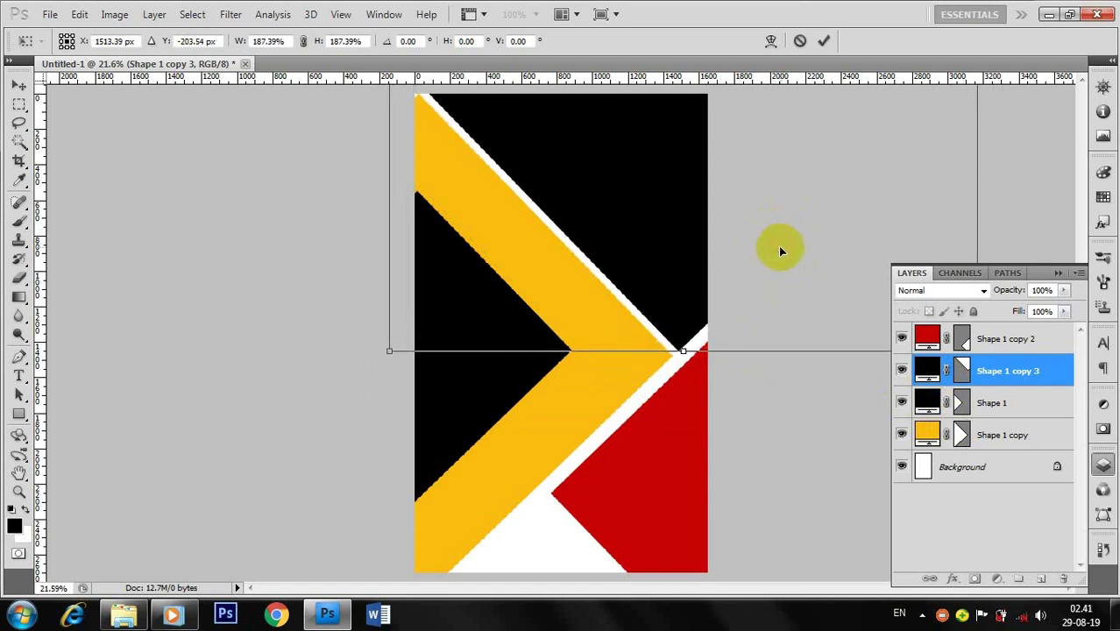
key(Return)
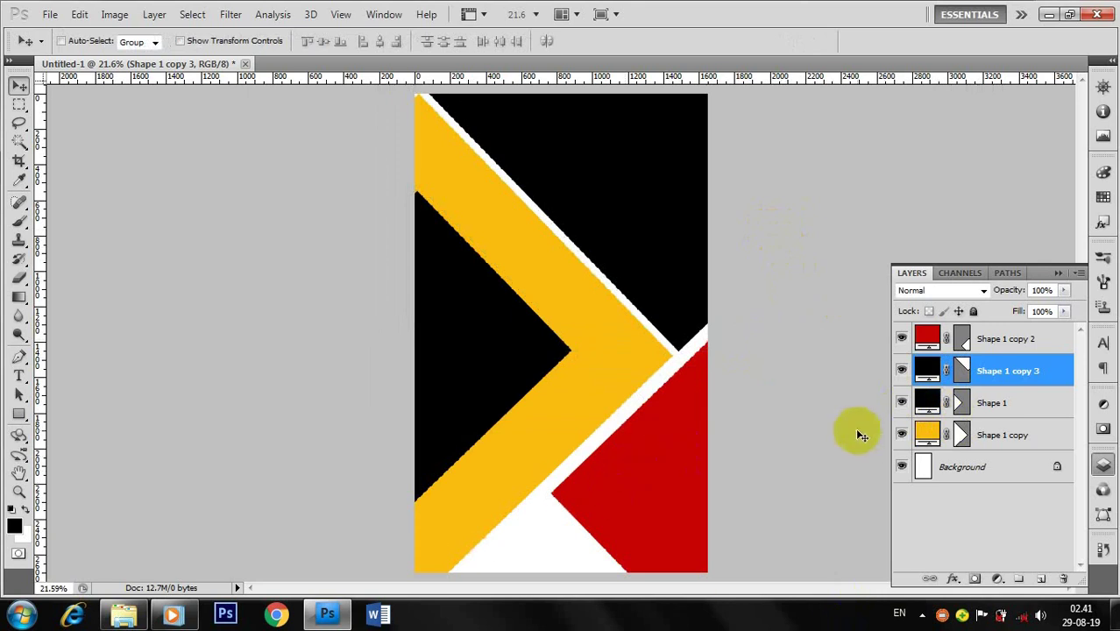
click(688, 442)
click(570, 463)
click(997, 338)
- Select all four shape layers and move them left on the cover
click(1008, 436)
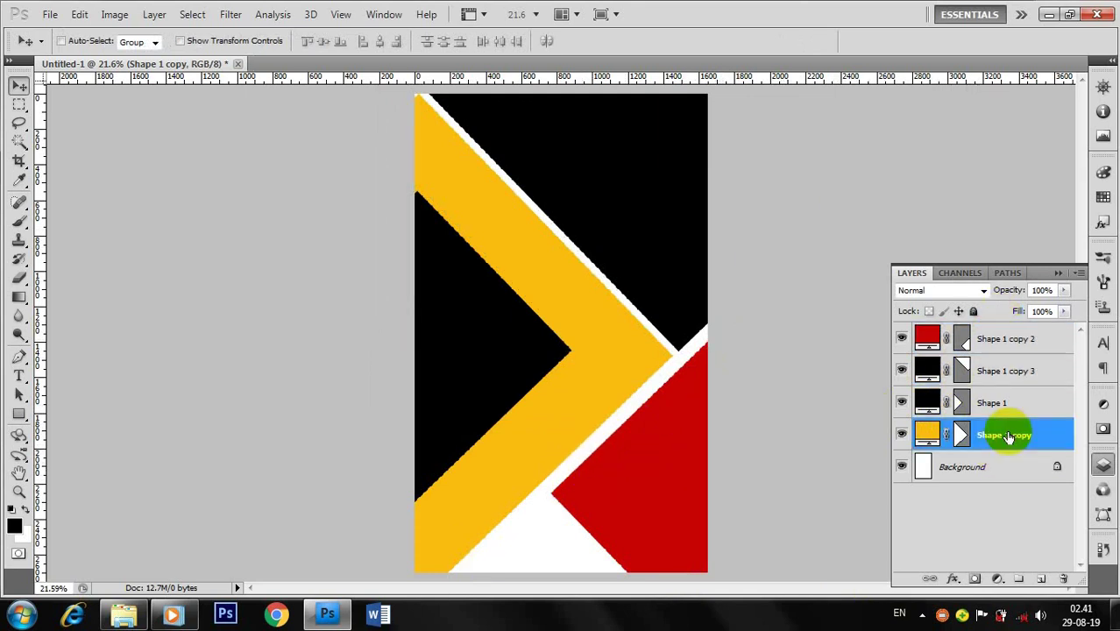
shift+click(1019, 340)
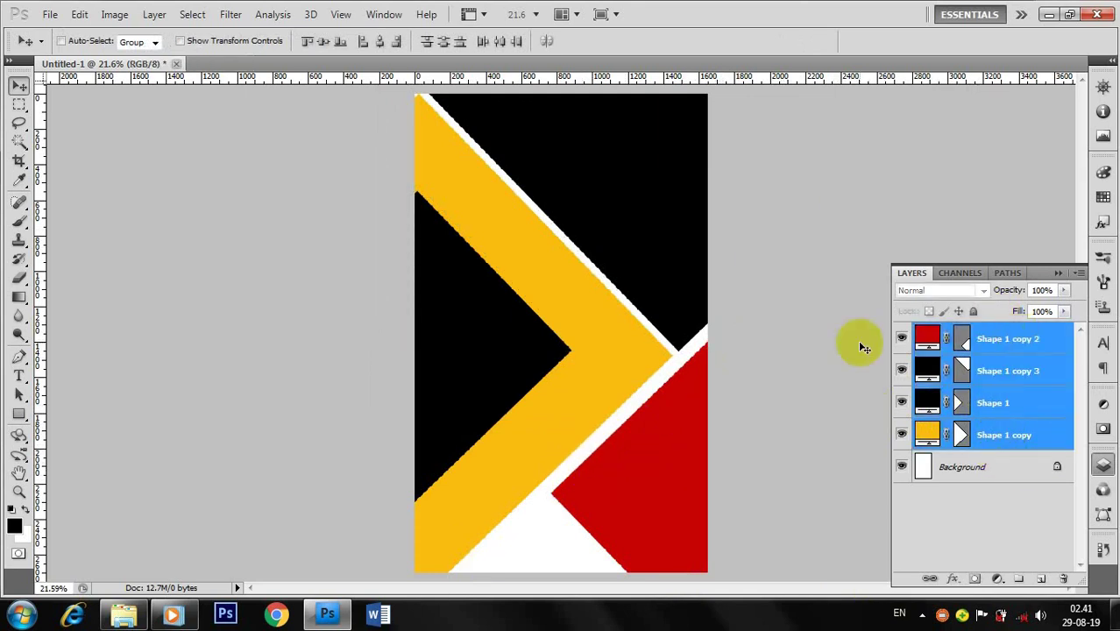
drag(691, 389, 622, 392)
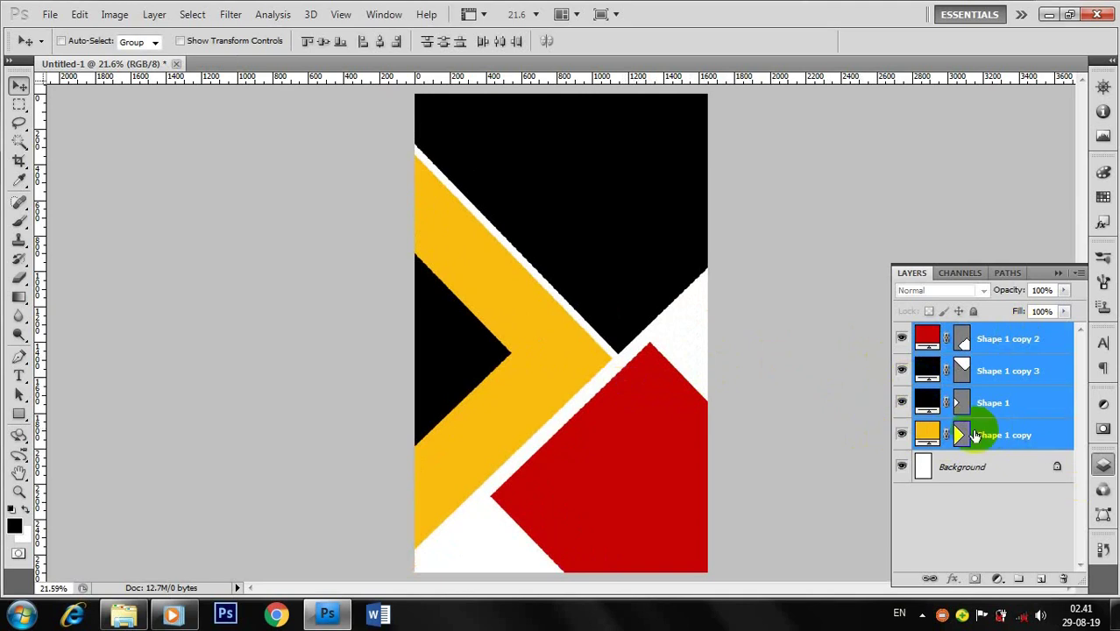
- Scale the red Shape 1 copy 2 block to 157.82% and shift it right
click(926, 340)
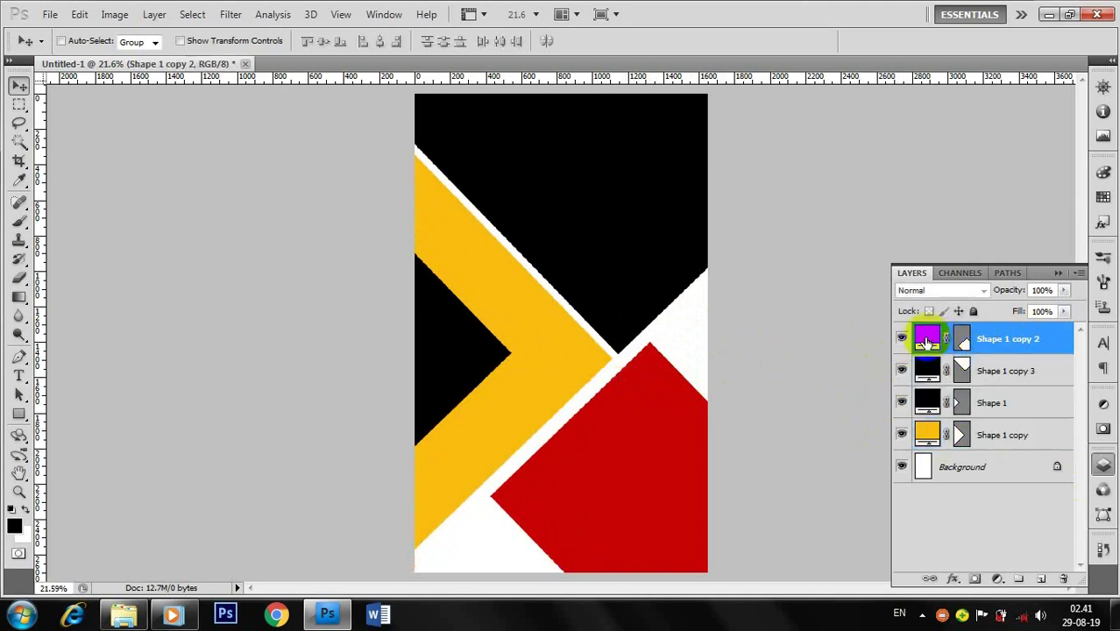
click(649, 438)
key(ctrl+t)
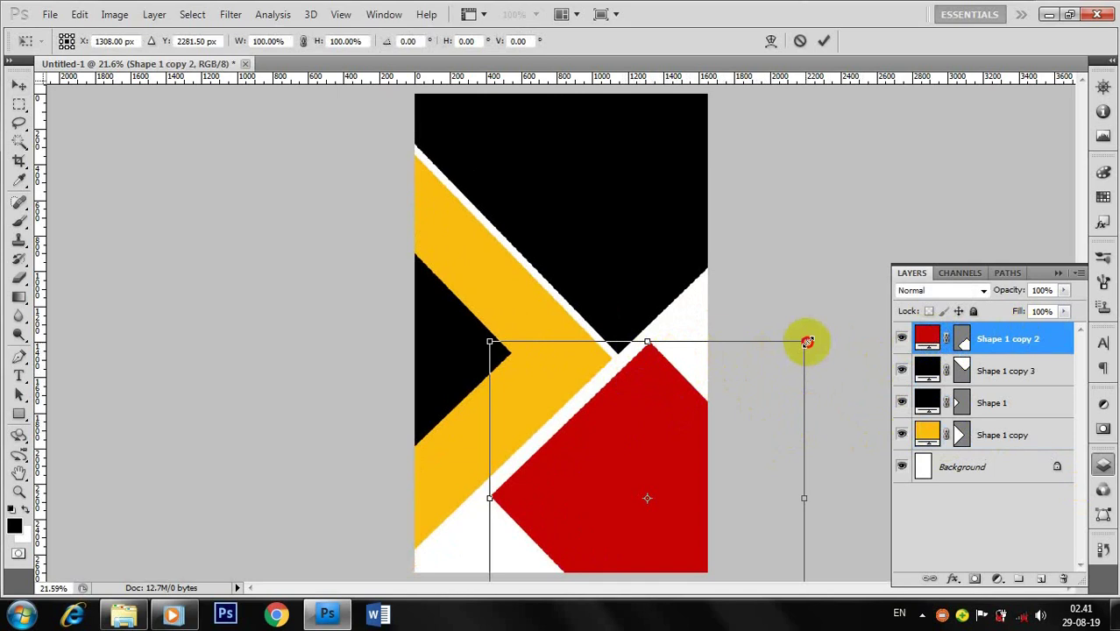
drag(805, 340, 905, 263)
mouse_move(732, 358)
mouse_down()
mouse_move(820, 402)
mouse_move(842, 342)
mouse_up()
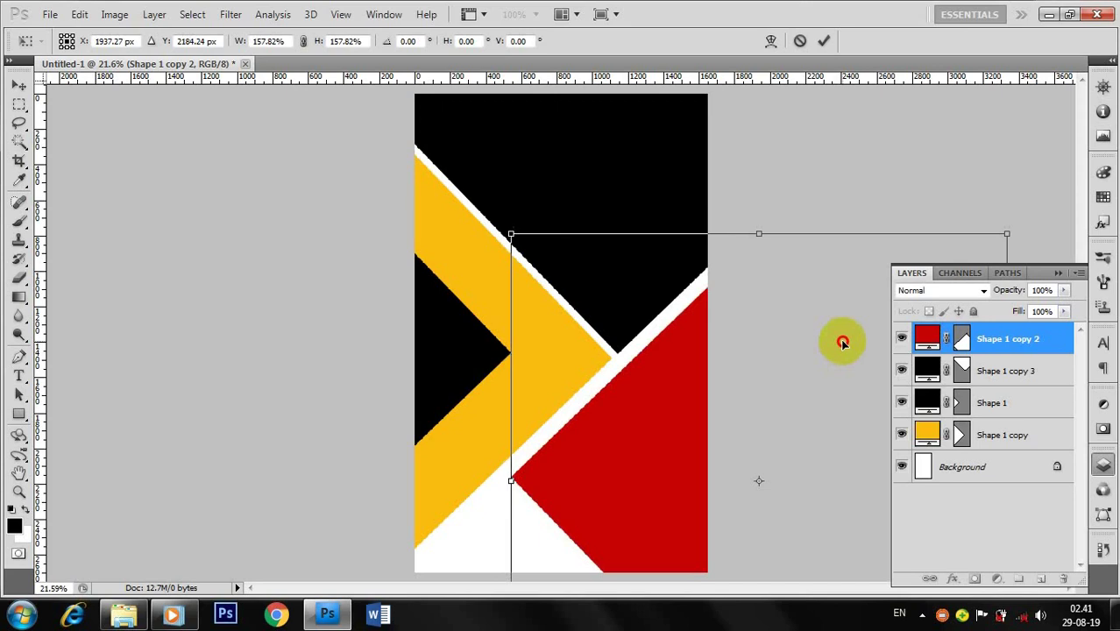
drag(842, 342, 848, 338)
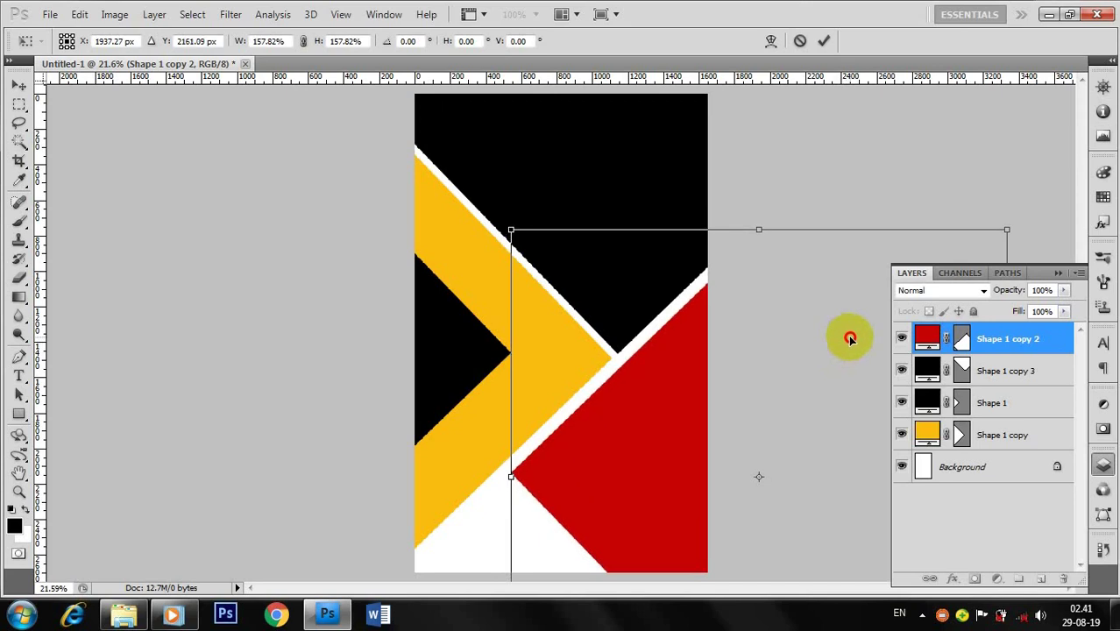
key(Return)
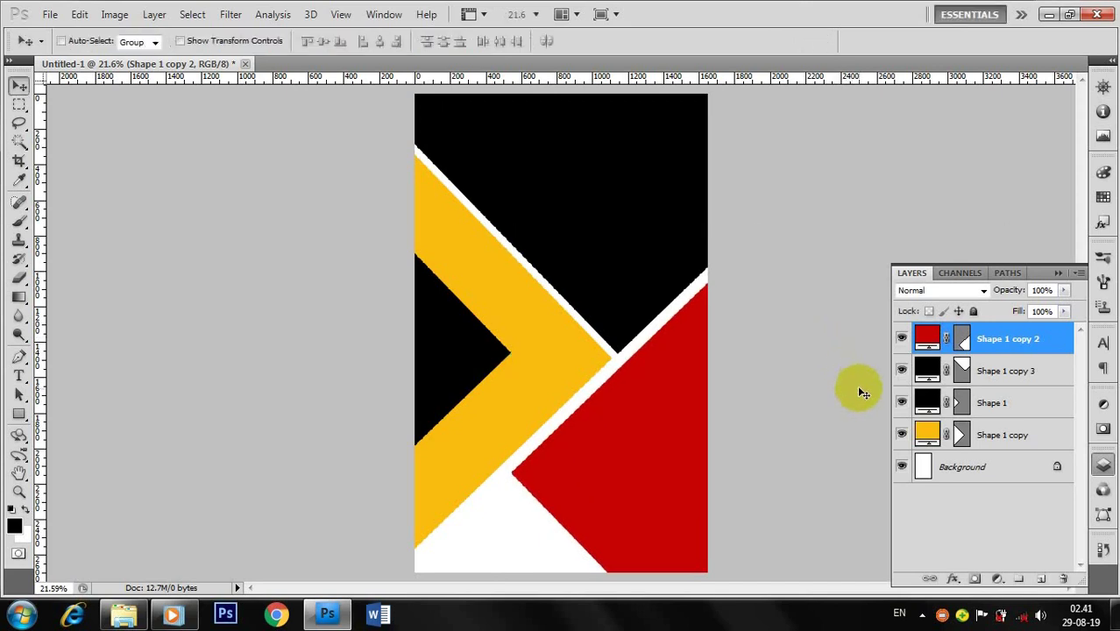
drag(608, 403, 594, 485)
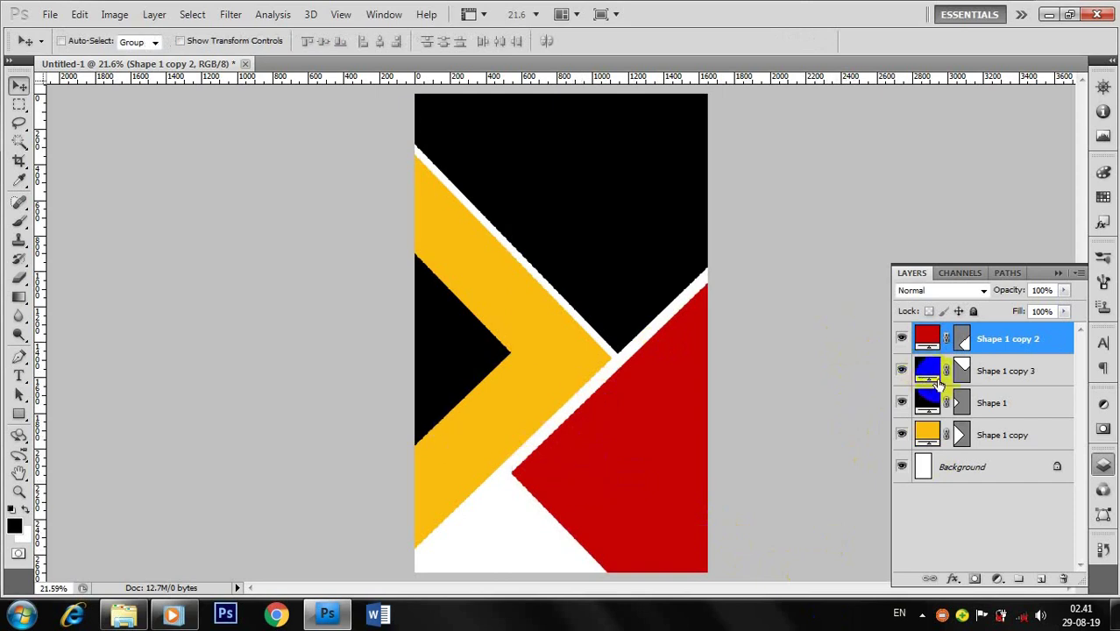
- Shrink the inner black triangle Shape 1 to 91.37%
click(927, 405)
key(ctrl+t)
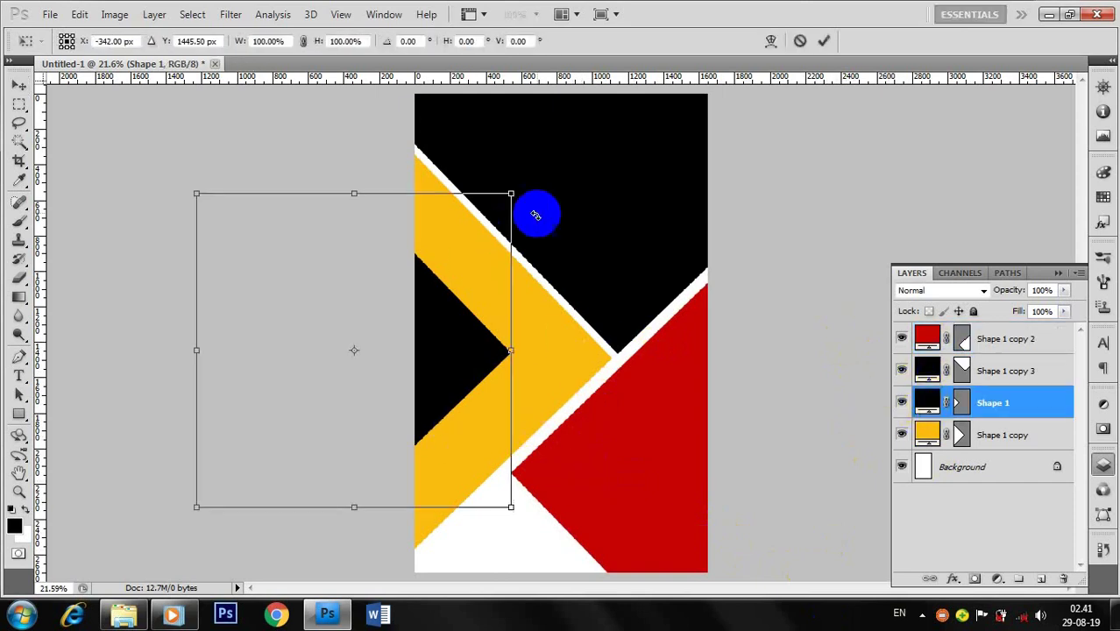
mouse_move(513, 193)
mouse_down()
mouse_move(489, 222)
mouse_move(496, 216)
mouse_up()
double_click(462, 263)
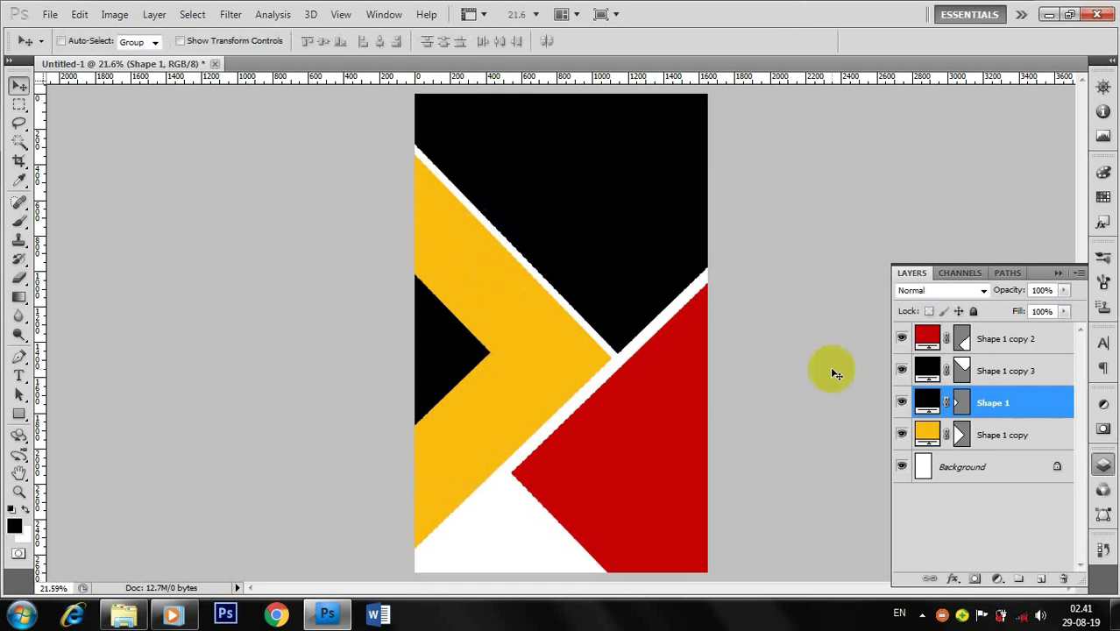
- Nudge the yellow chevron to close the white gap and duplicate it
click(925, 431)
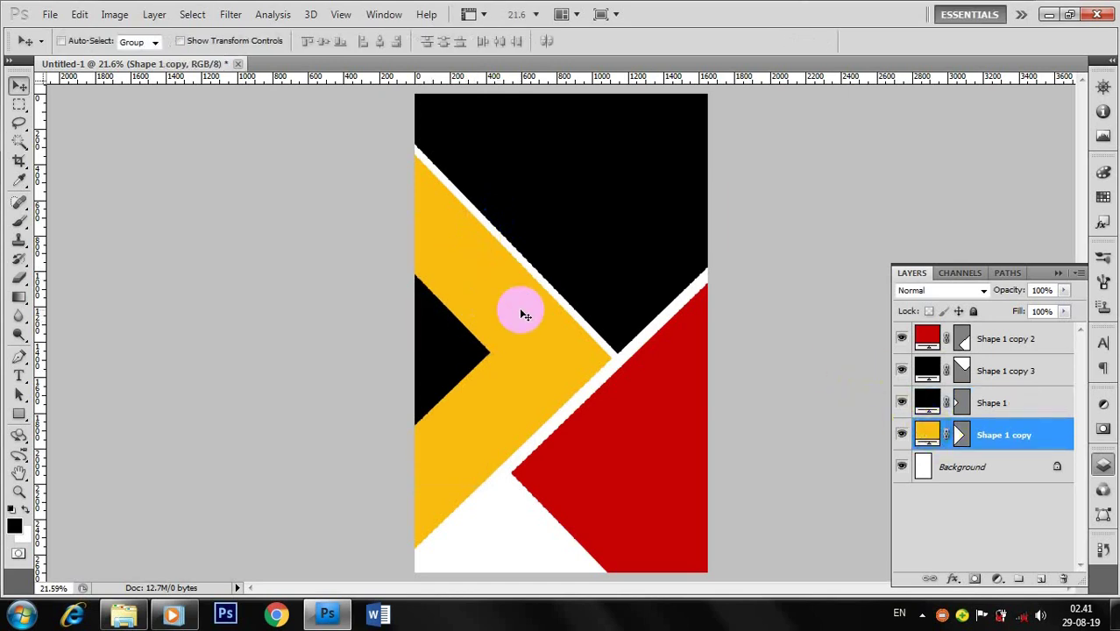
drag(519, 314, 523, 309)
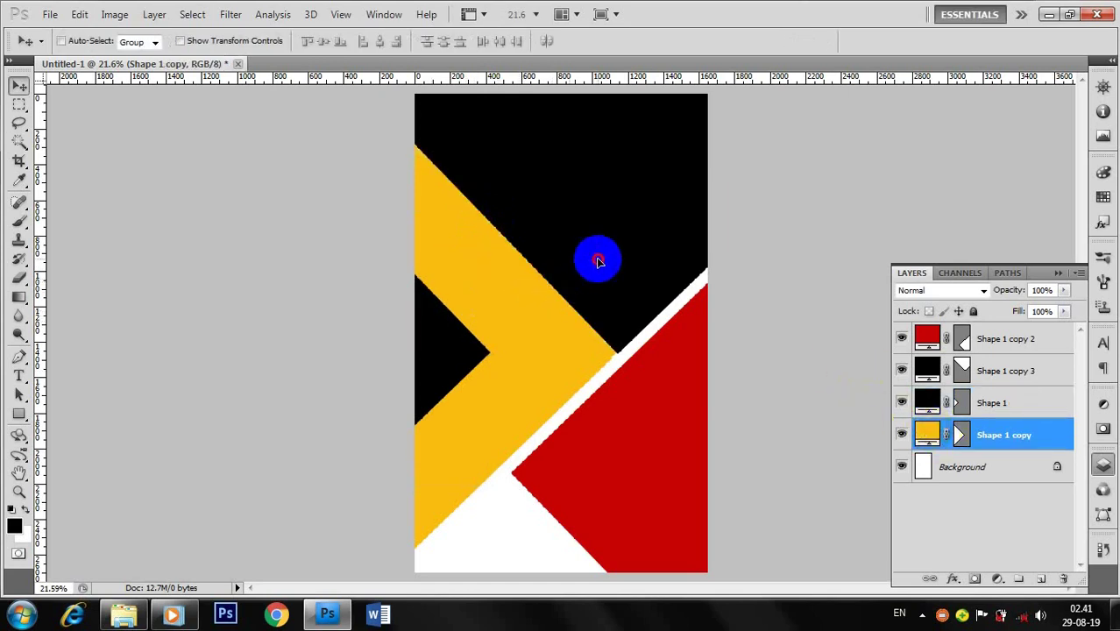
key(ctrl+j)
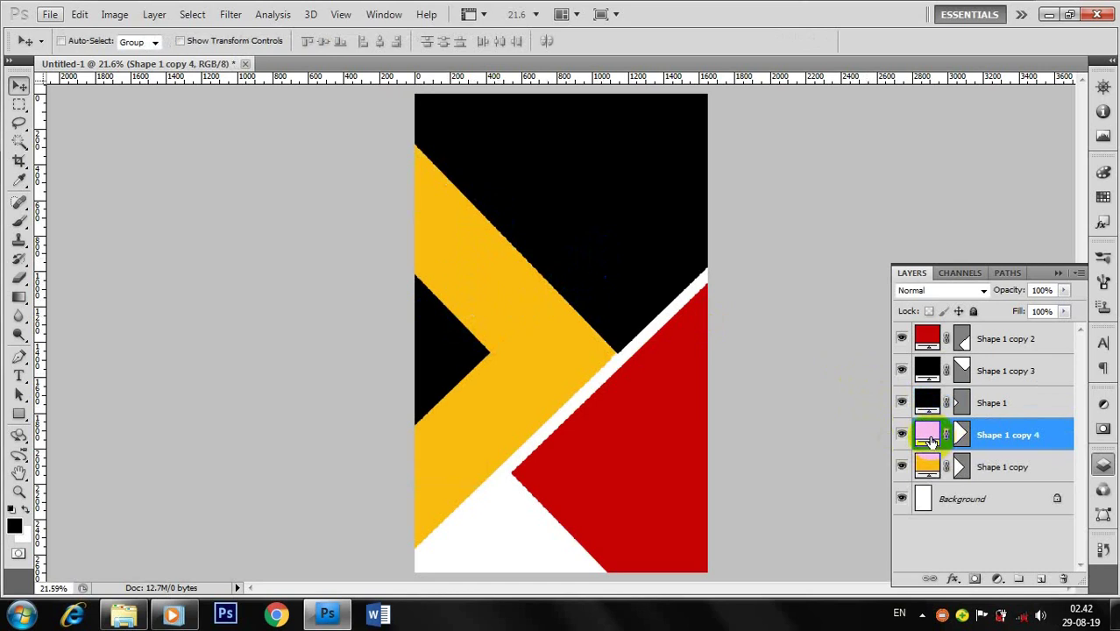
- Fill the Shape 1 copy 4 chevron with white
double_click(930, 441)
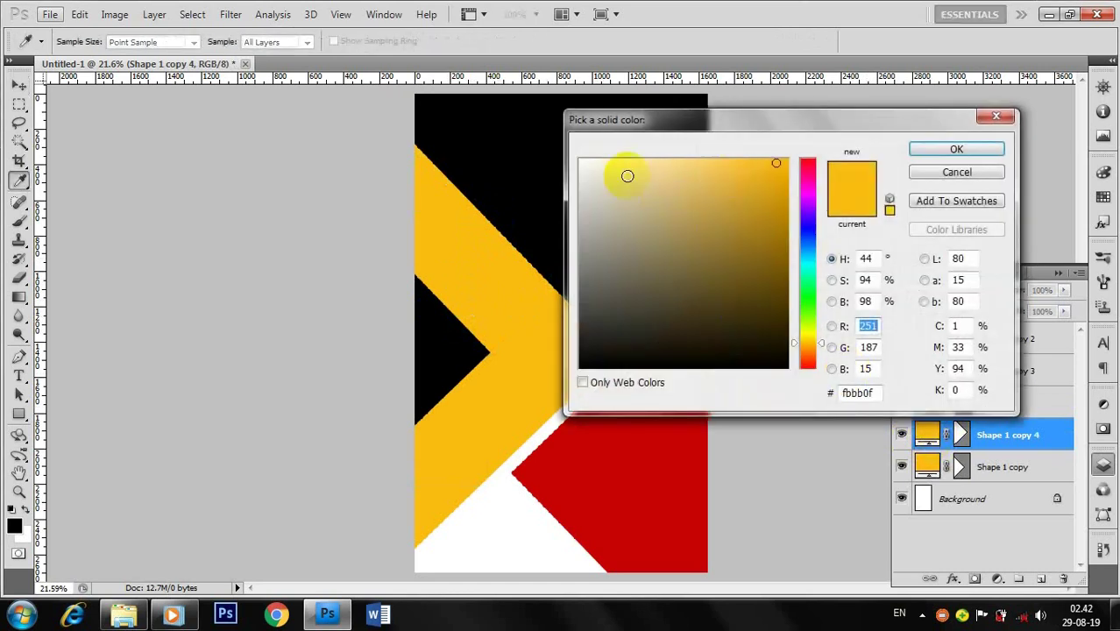
drag(582, 171, 572, 153)
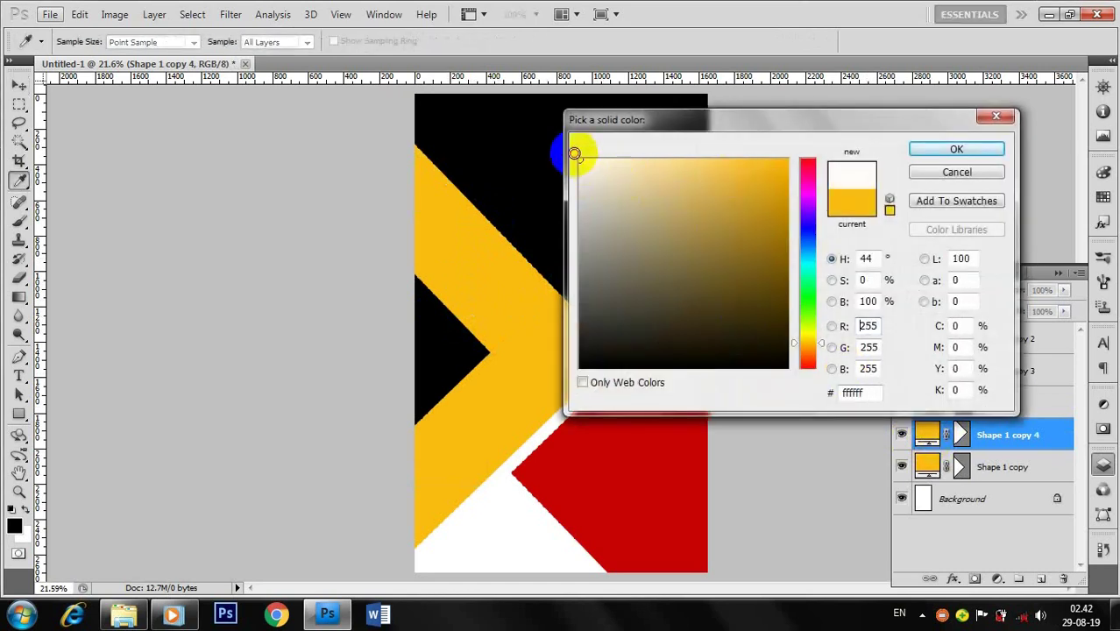
click(930, 153)
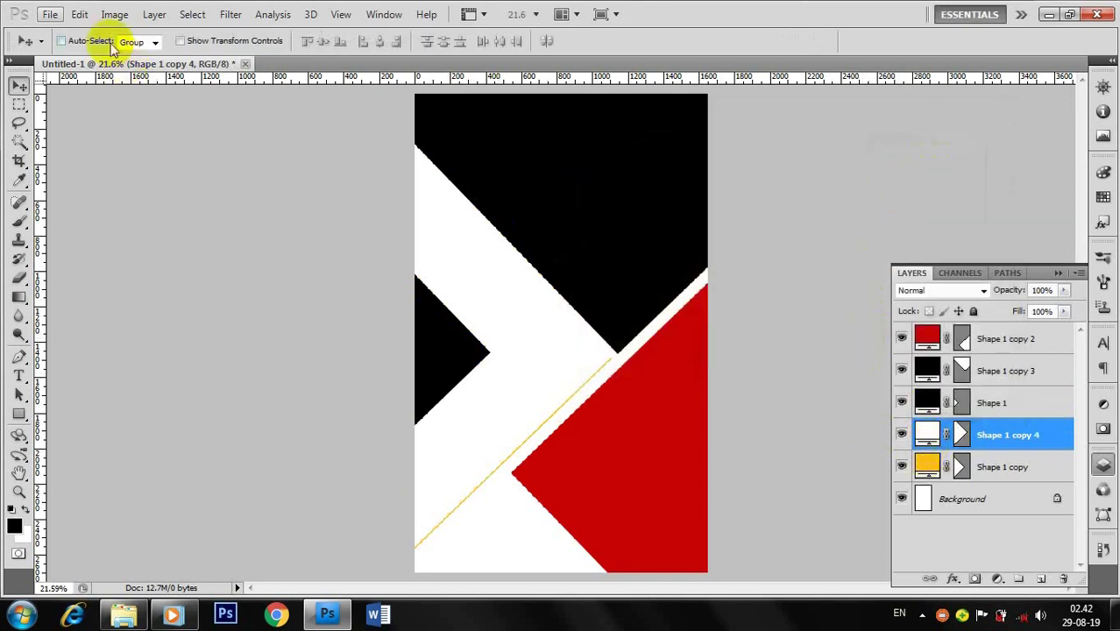
- Scale the white chevron to 37.12% and position it around the inner black triangle
click(79, 14)
mouse_move(134, 332)
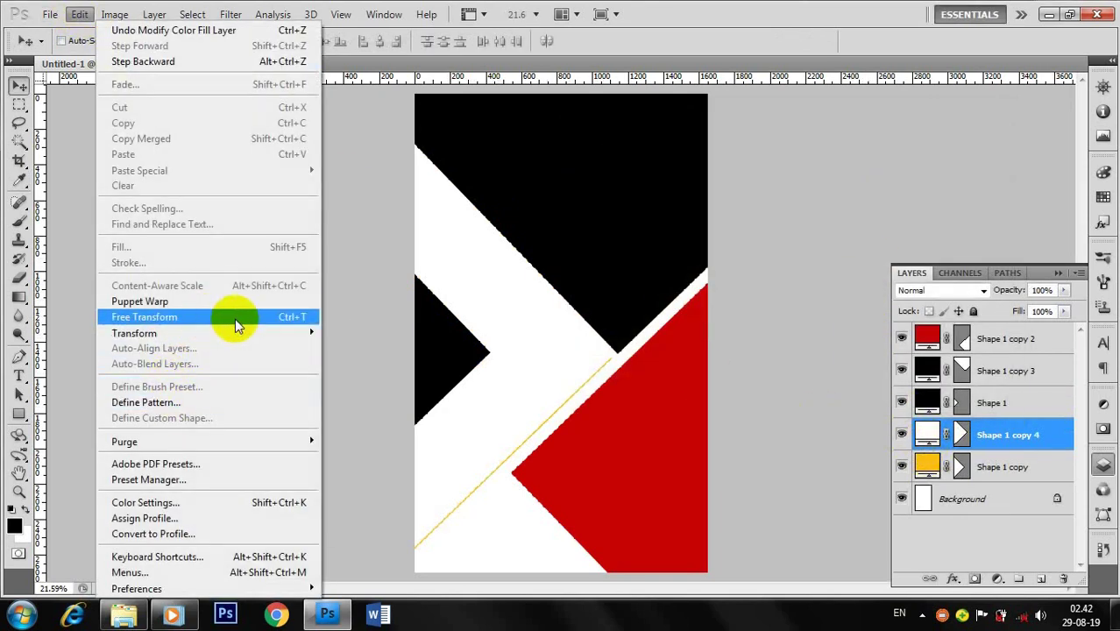
click(280, 317)
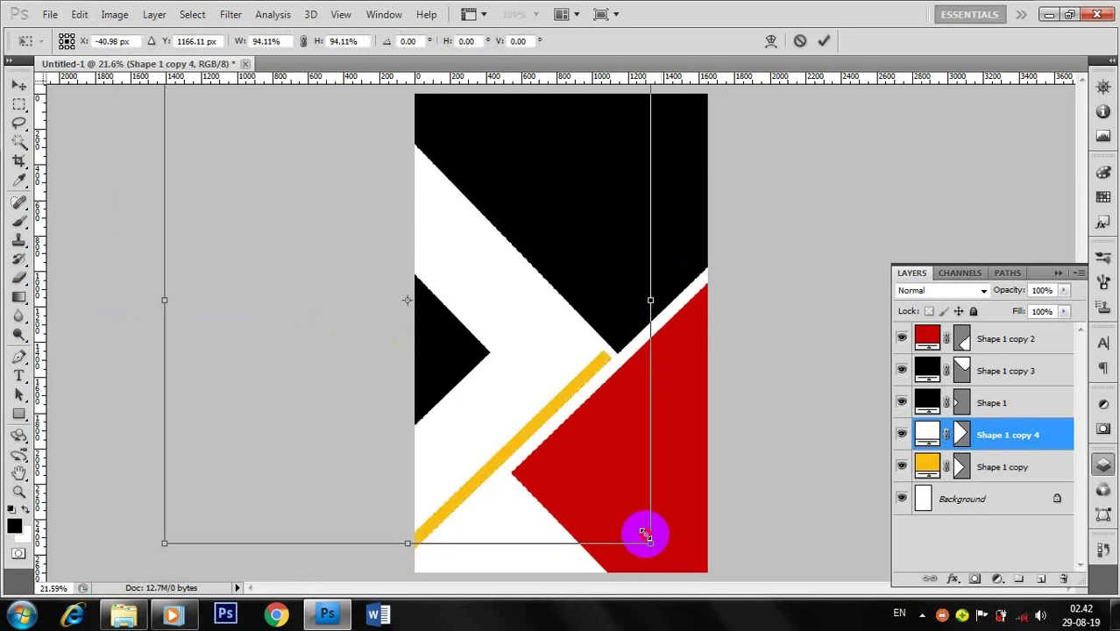
drag(666, 566, 562, 457)
drag(519, 383, 519, 436)
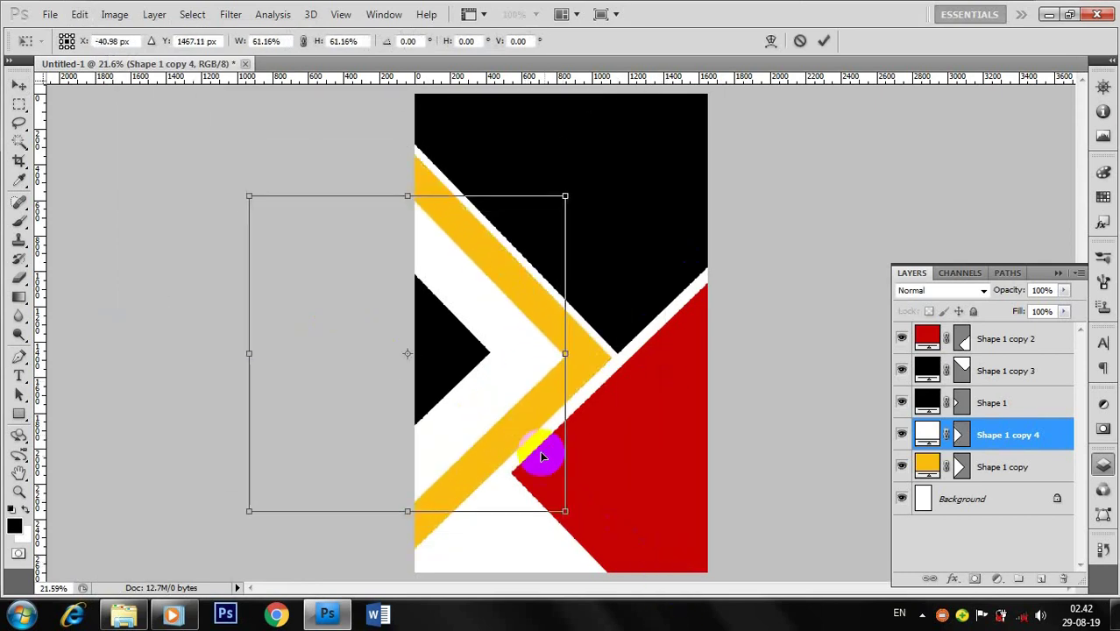
mouse_move(565, 513)
mouse_down()
mouse_move(467, 419)
mouse_move(475, 406)
mouse_up()
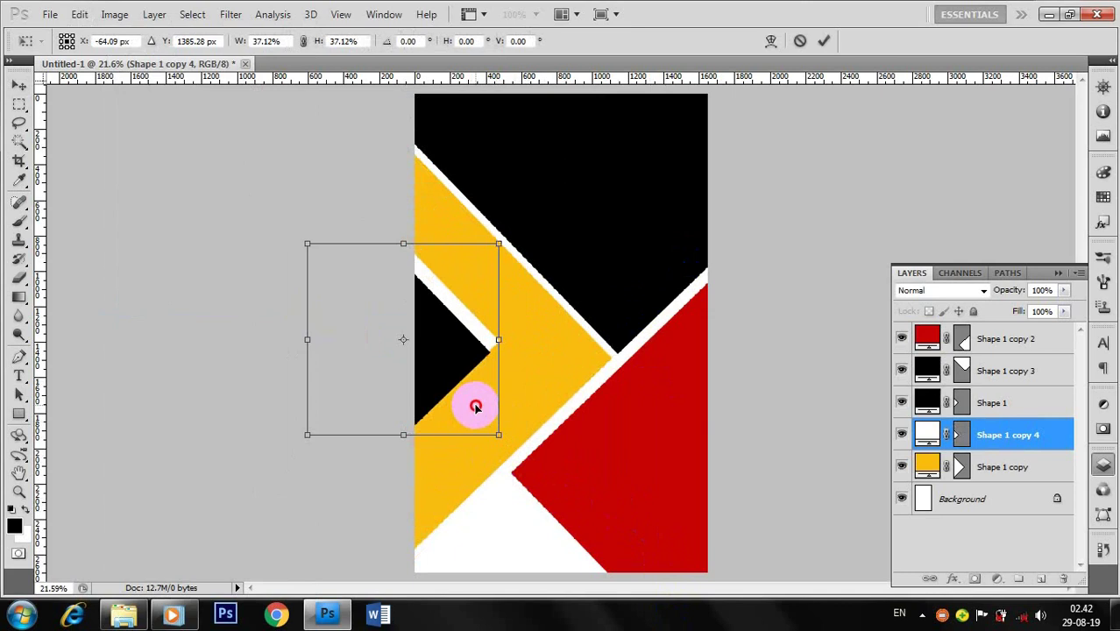
drag(475, 407, 474, 406)
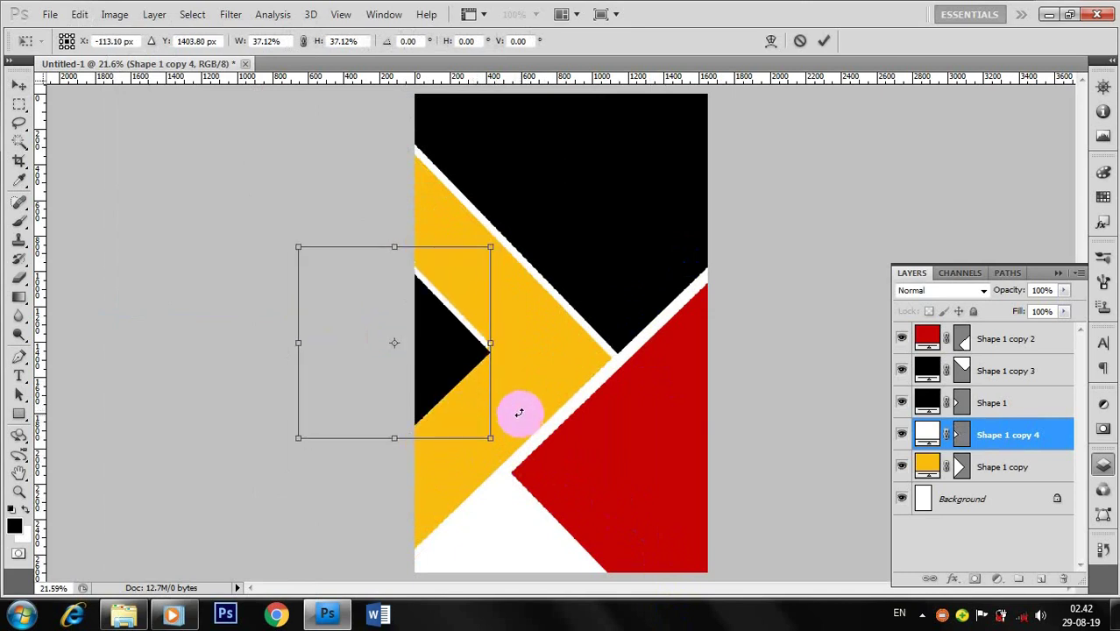
key(Right)
key(Right)
key(Right)
key(Right)
key(Down)
key(Down)
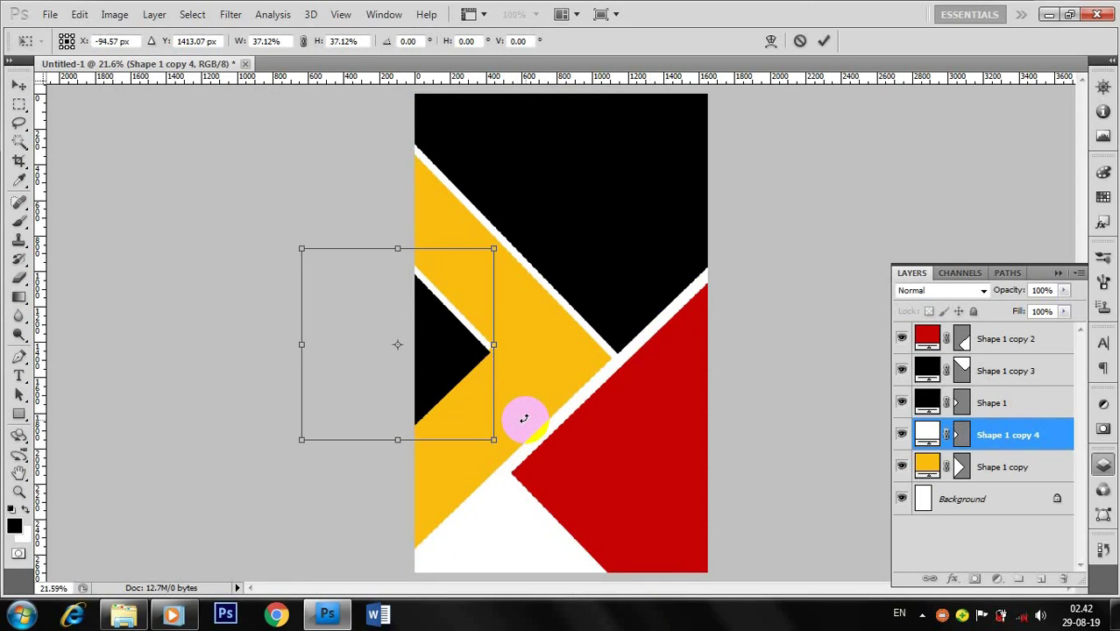
key(Up)
key(Right)
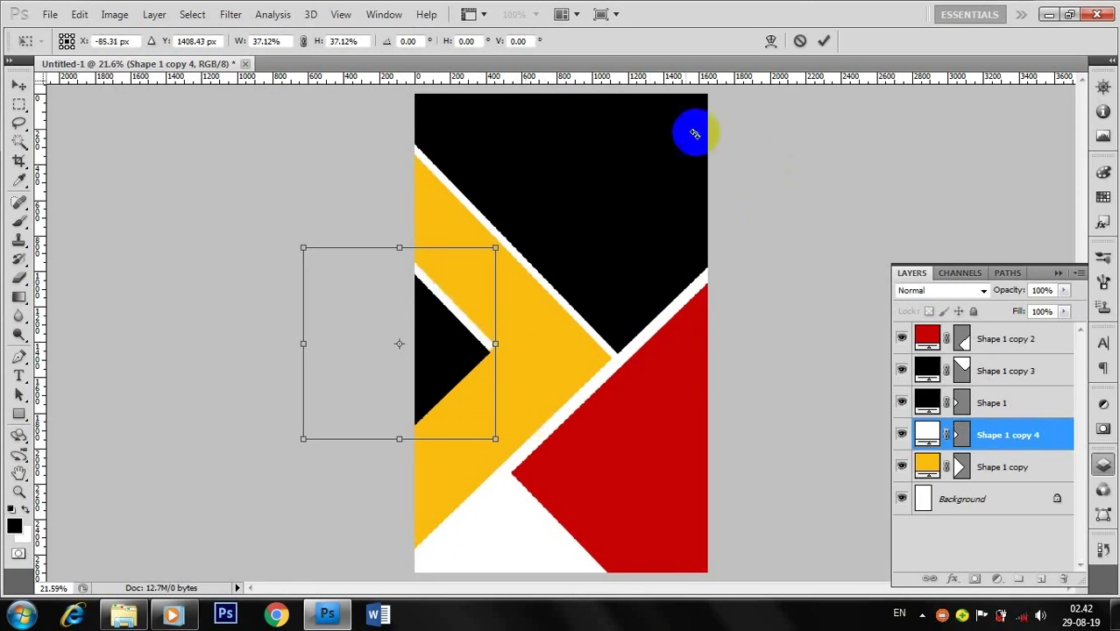
click(824, 41)
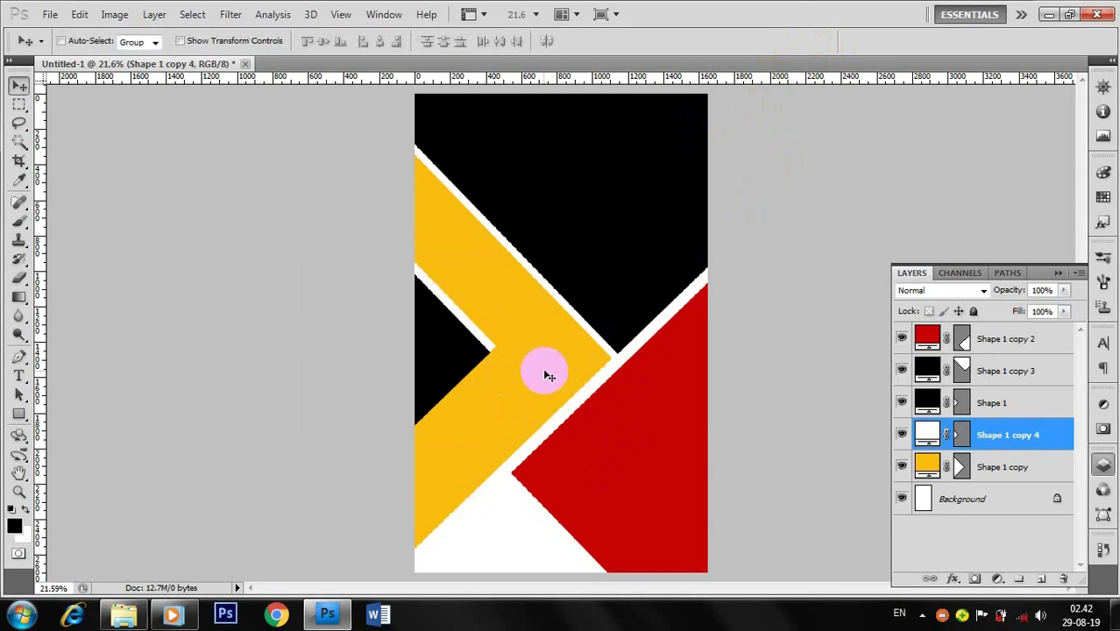
click(491, 350)
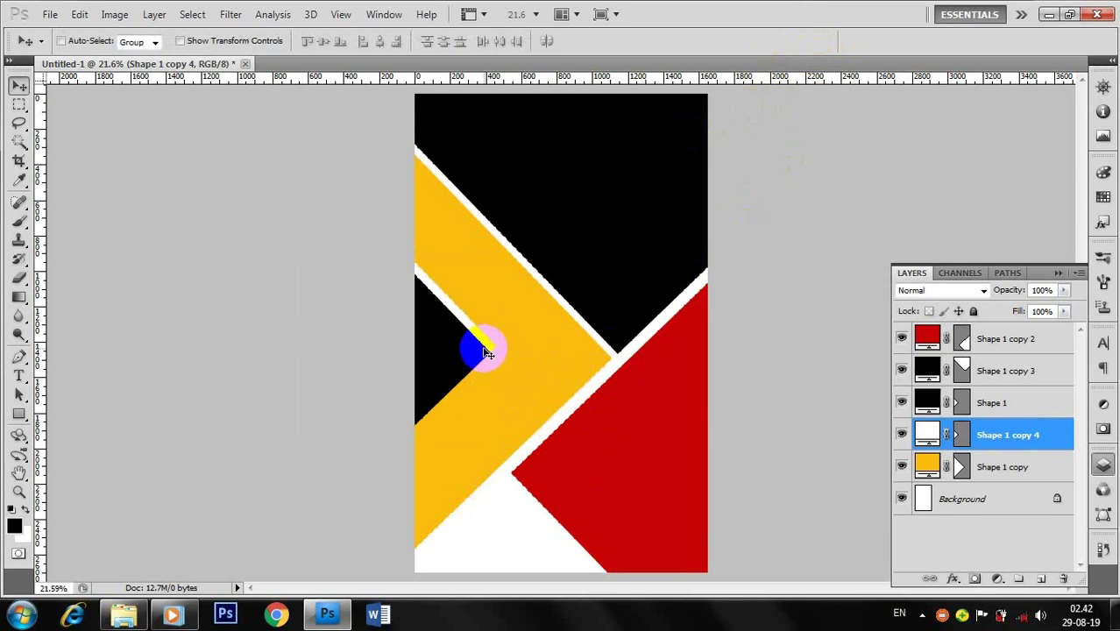
click(927, 467)
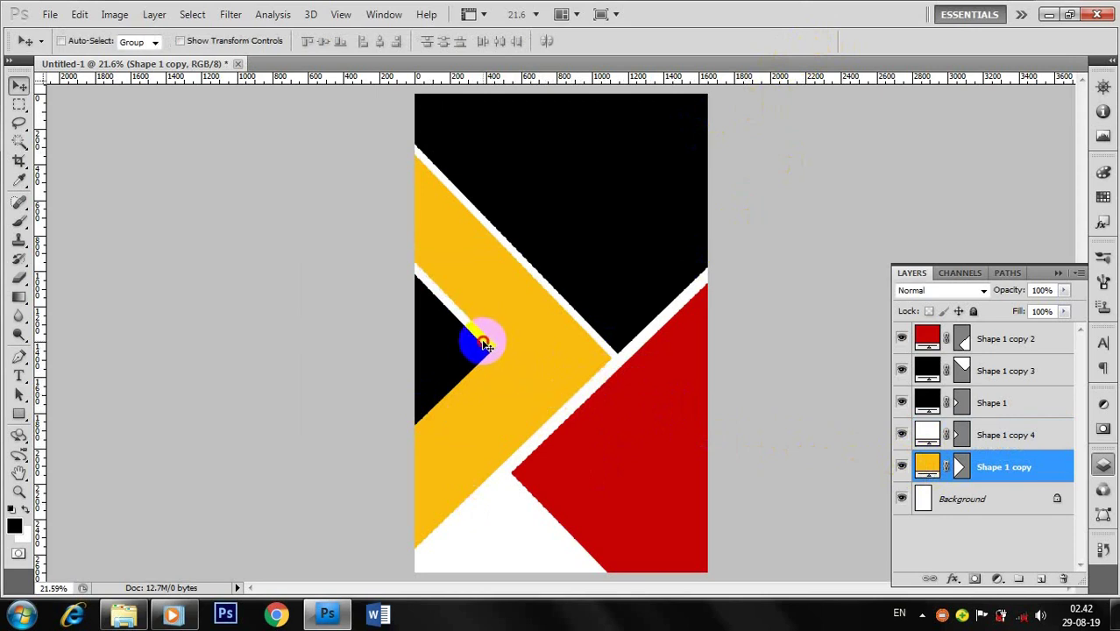
- Enlarge the white chevron Shape 1 copy 4 to about 130.87%, aligned to the left edge
drag(487, 344, 509, 338)
key(ctrl+z)
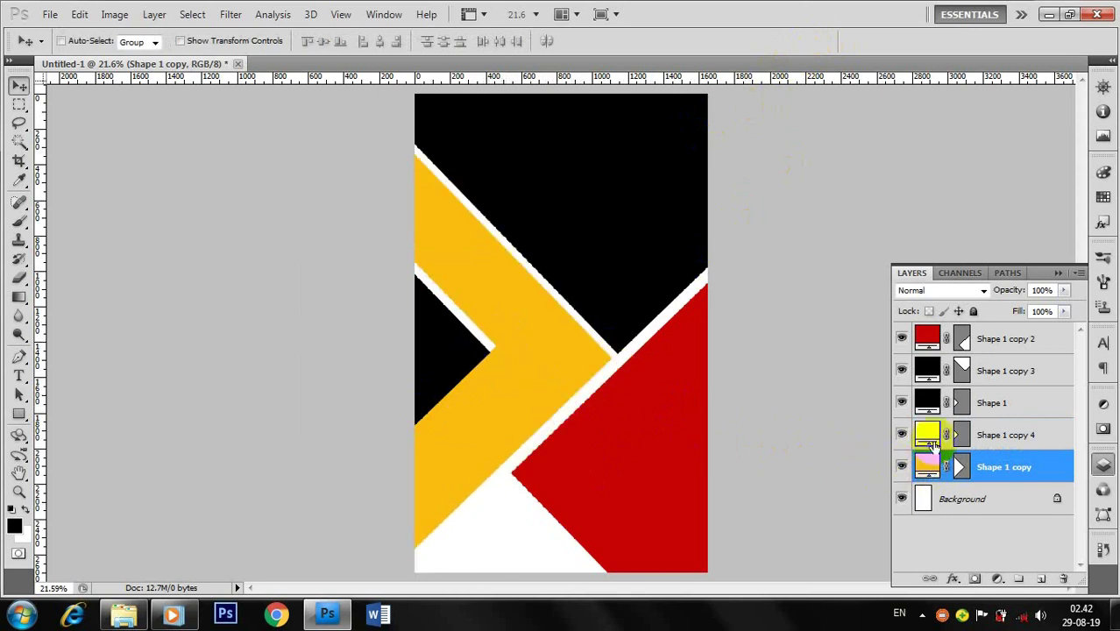
click(927, 434)
drag(499, 346, 510, 343)
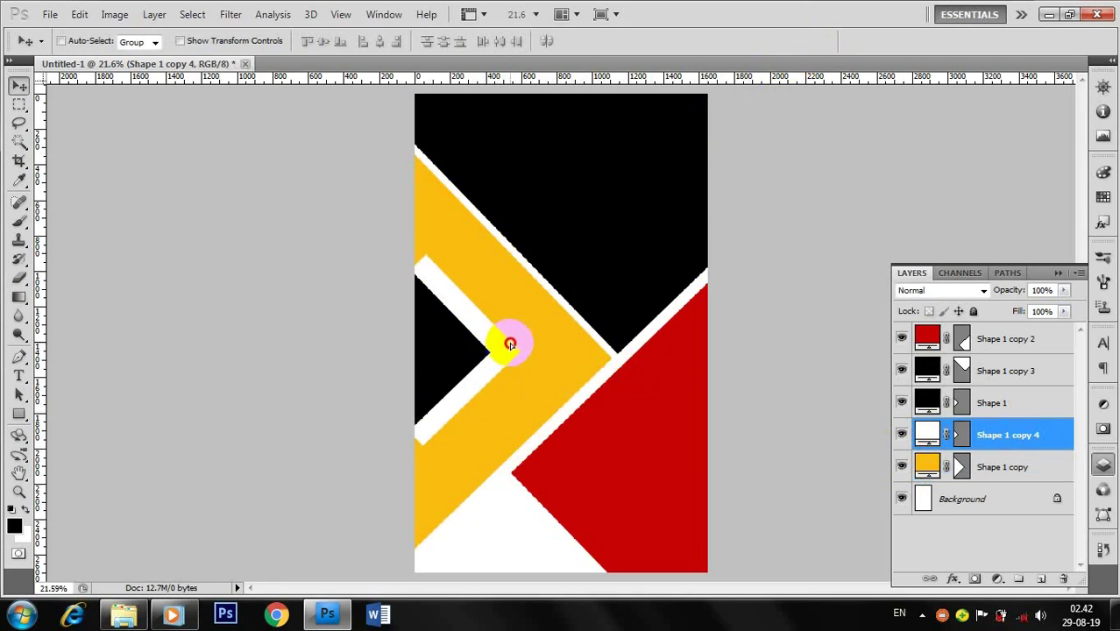
key(ctrl+t)
drag(517, 444, 548, 480)
drag(475, 421, 460, 417)
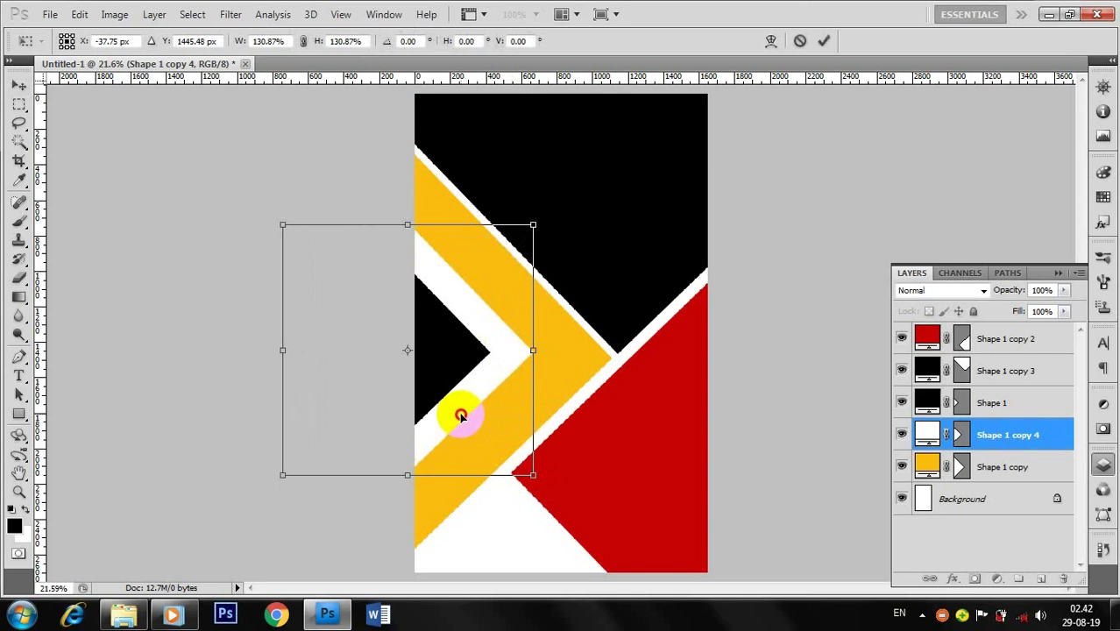
key(Return)
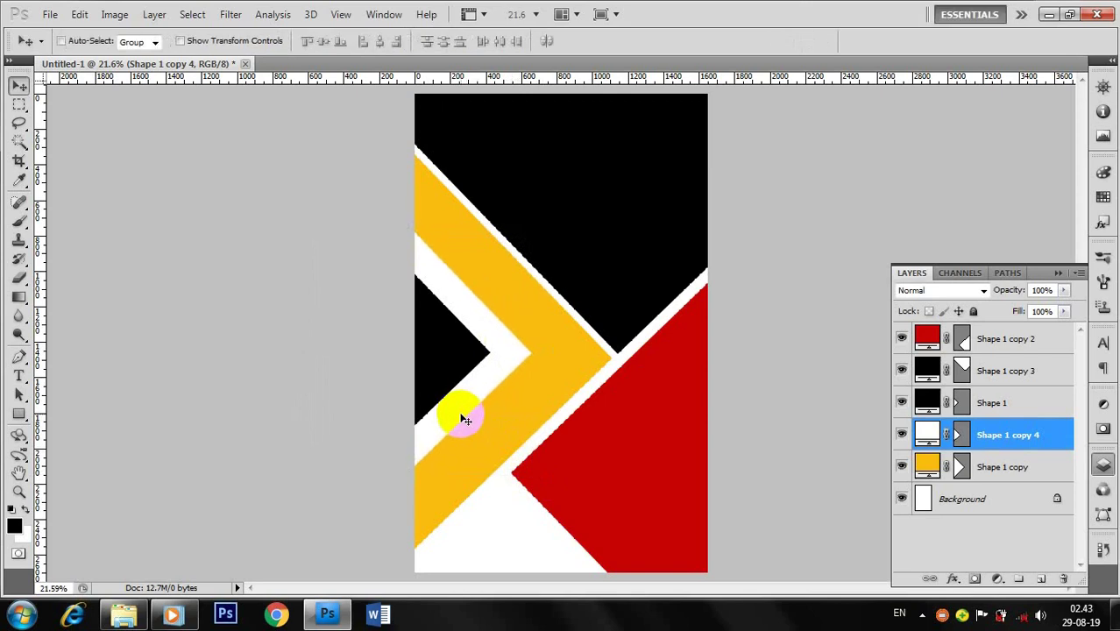
- Duplicate the yellow chevron as an offset copy, Shape 1 copy 5
click(929, 466)
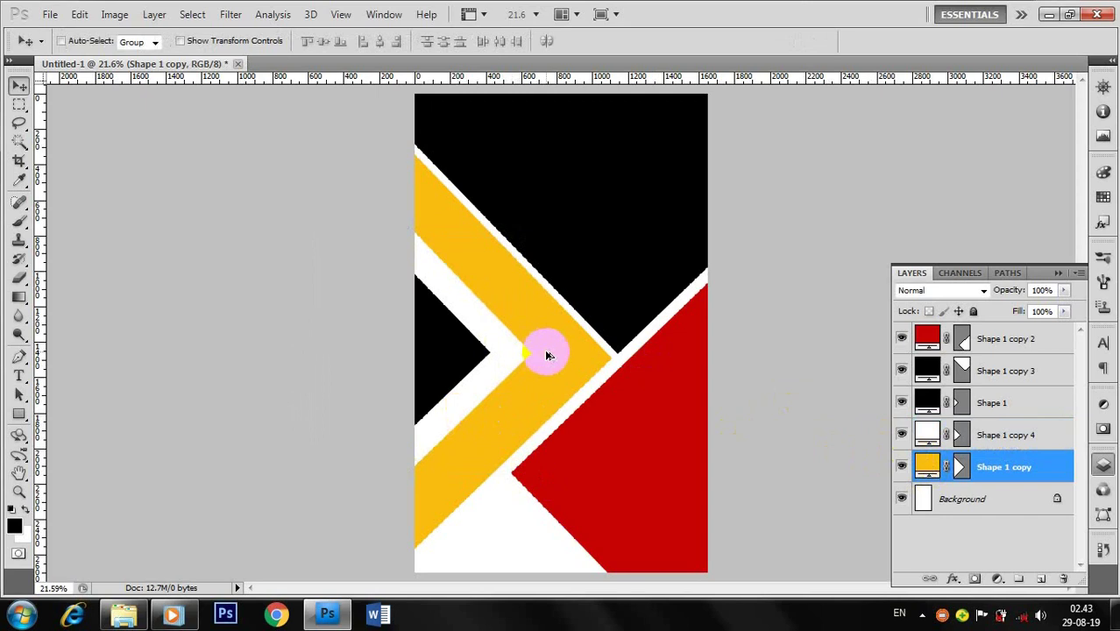
drag(545, 350, 652, 329)
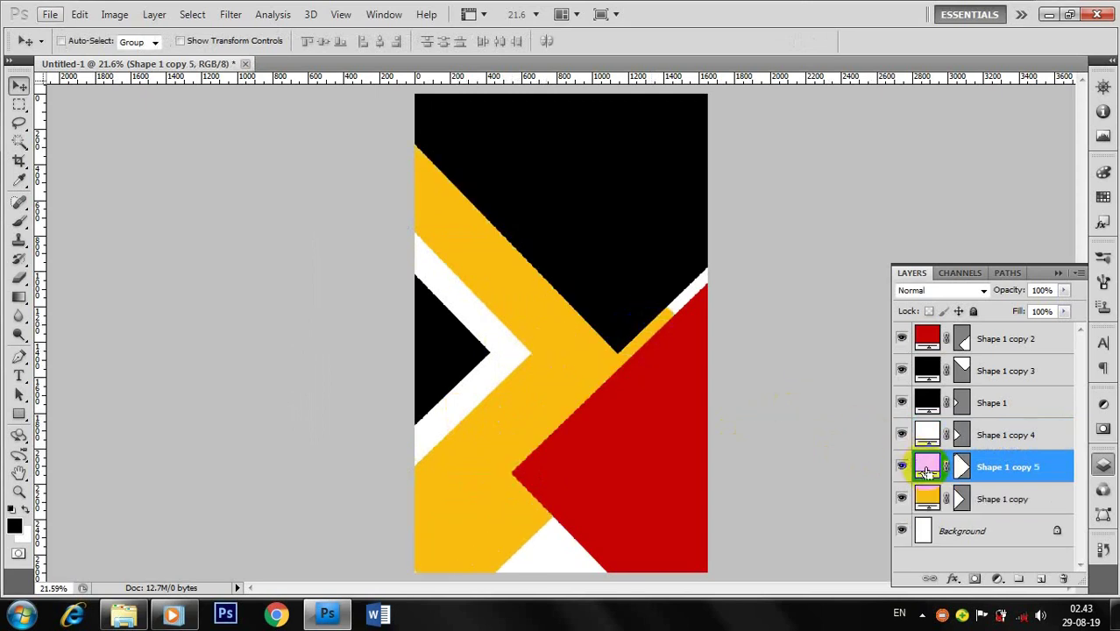
click(115, 14)
mouse_move(79, 14)
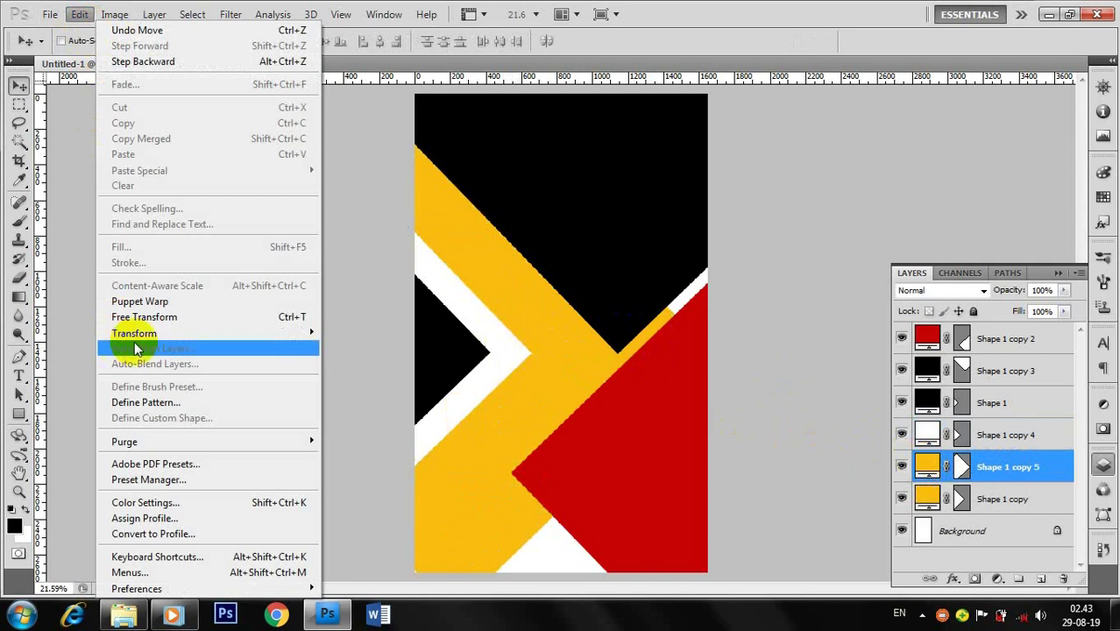
- Shrink the yellow Shape 1 copy 5 and stack it above the white chevron layer
click(173, 317)
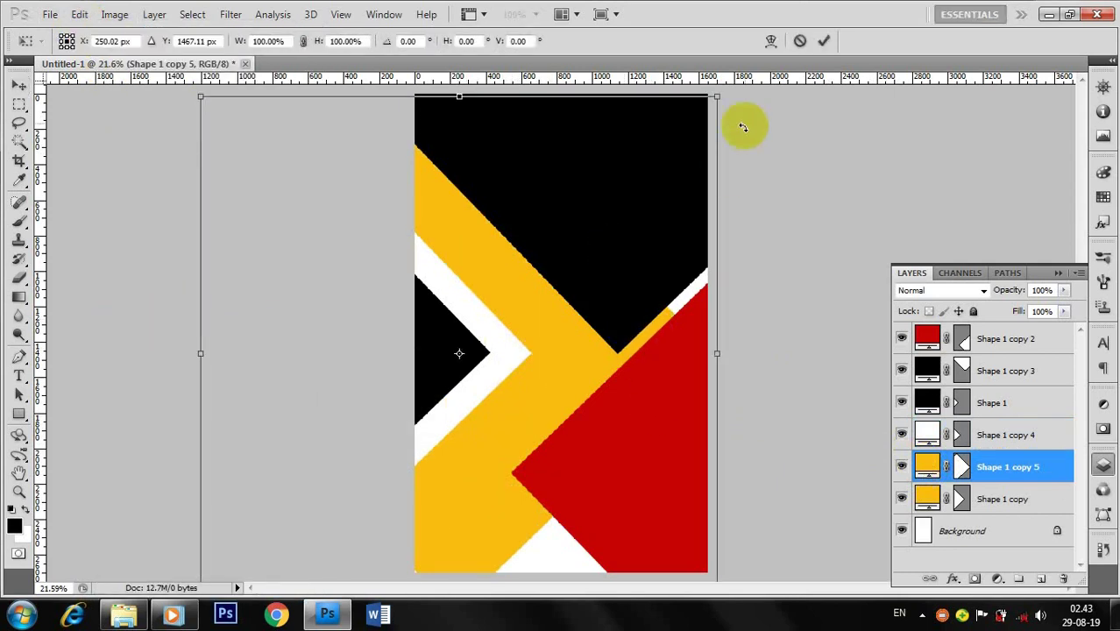
drag(716, 96, 528, 233)
drag(507, 293, 481, 310)
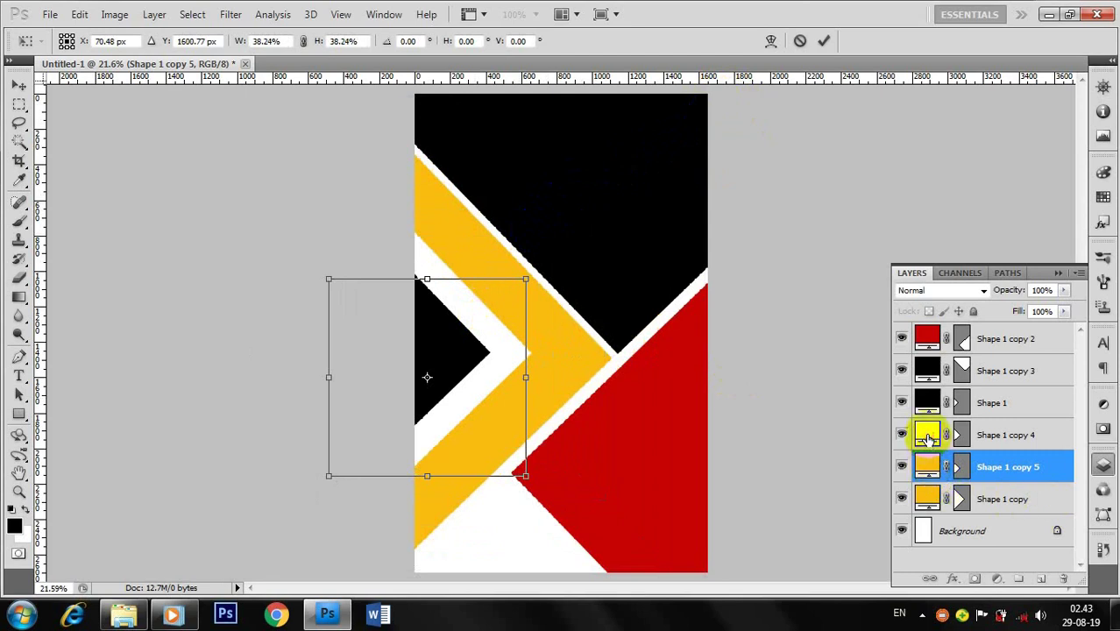
key(Return)
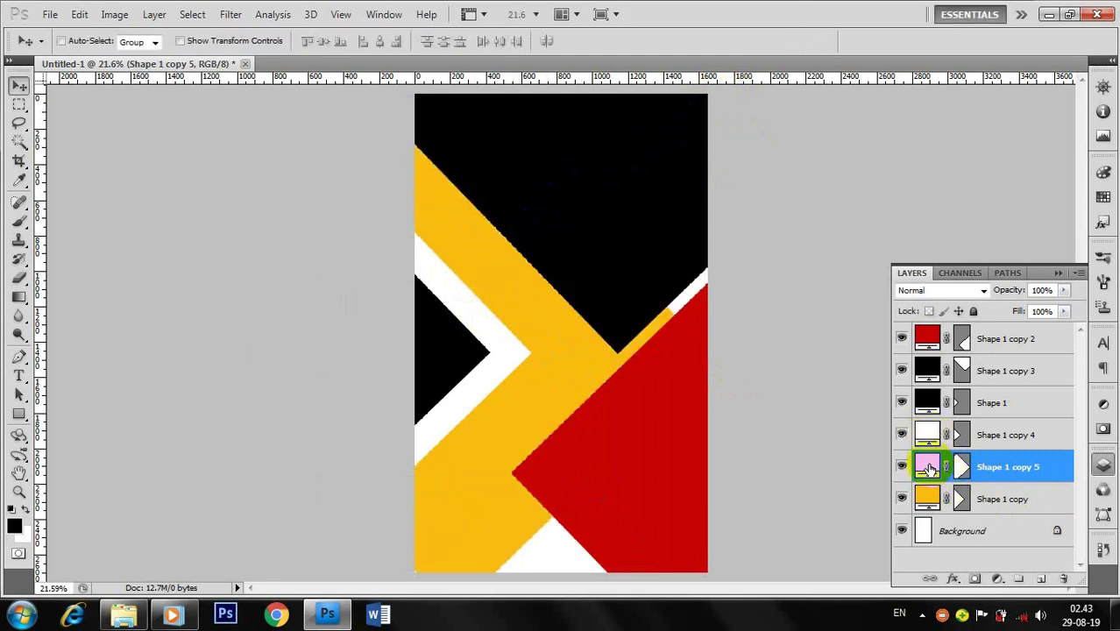
drag(929, 466, 925, 408)
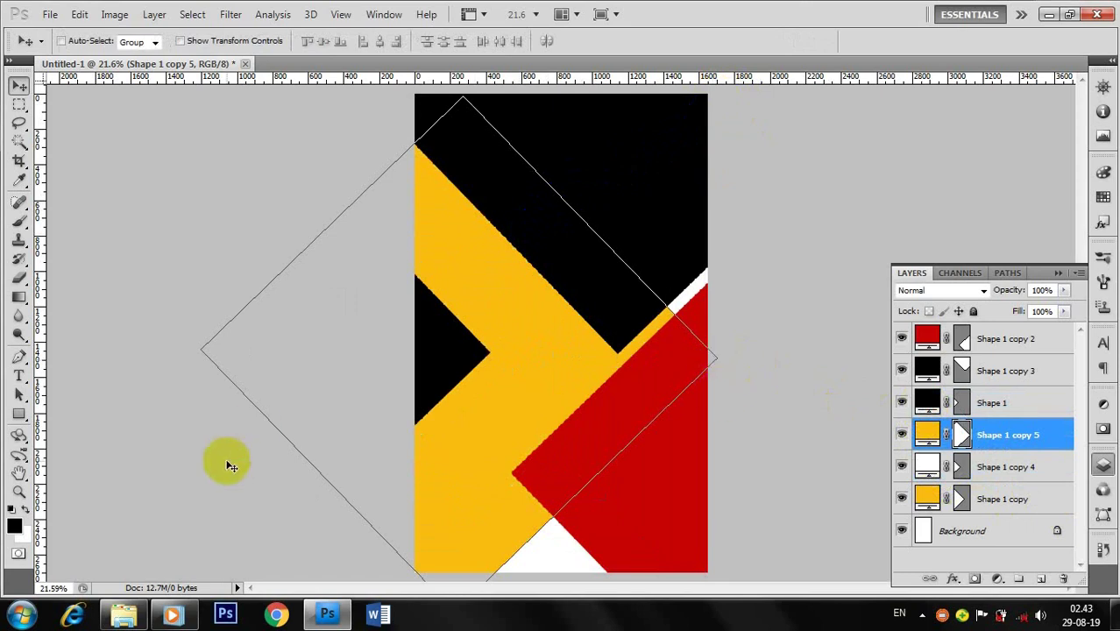
- Rescale the yellow copy to 40.64% and fit it inside the white chevron around the black point
key(ctrl+t)
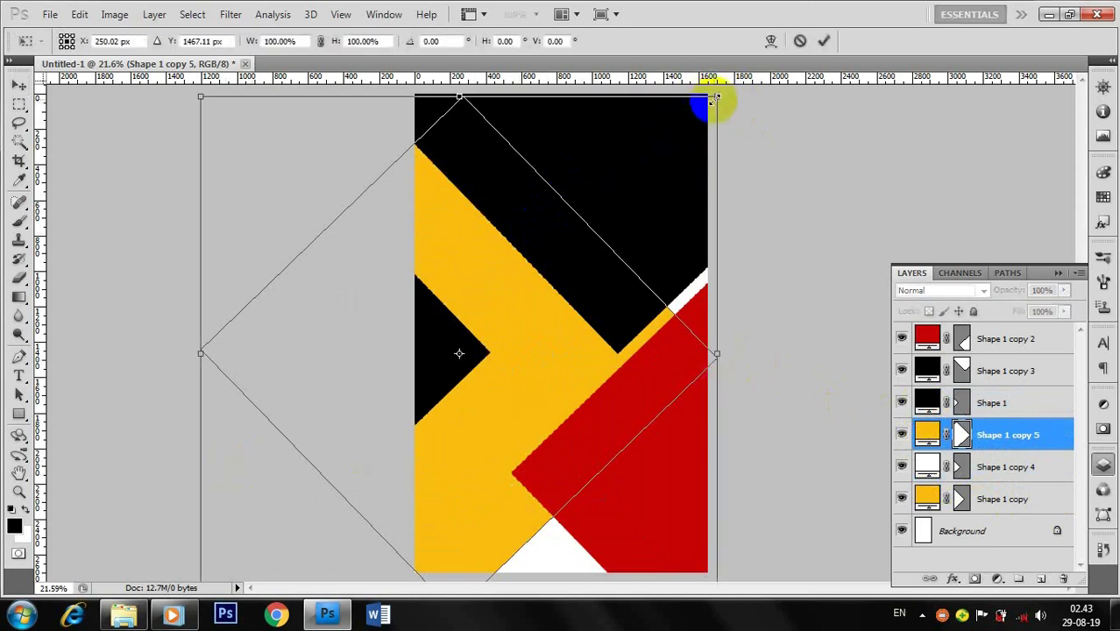
drag(710, 99, 509, 224)
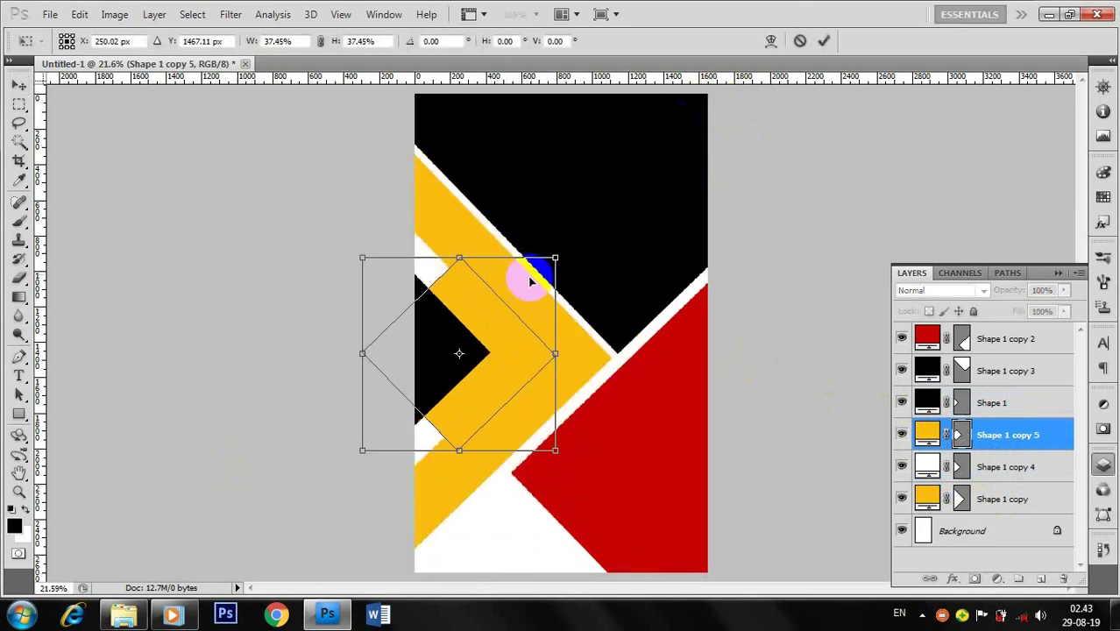
drag(555, 257, 511, 281)
drag(463, 337, 443, 333)
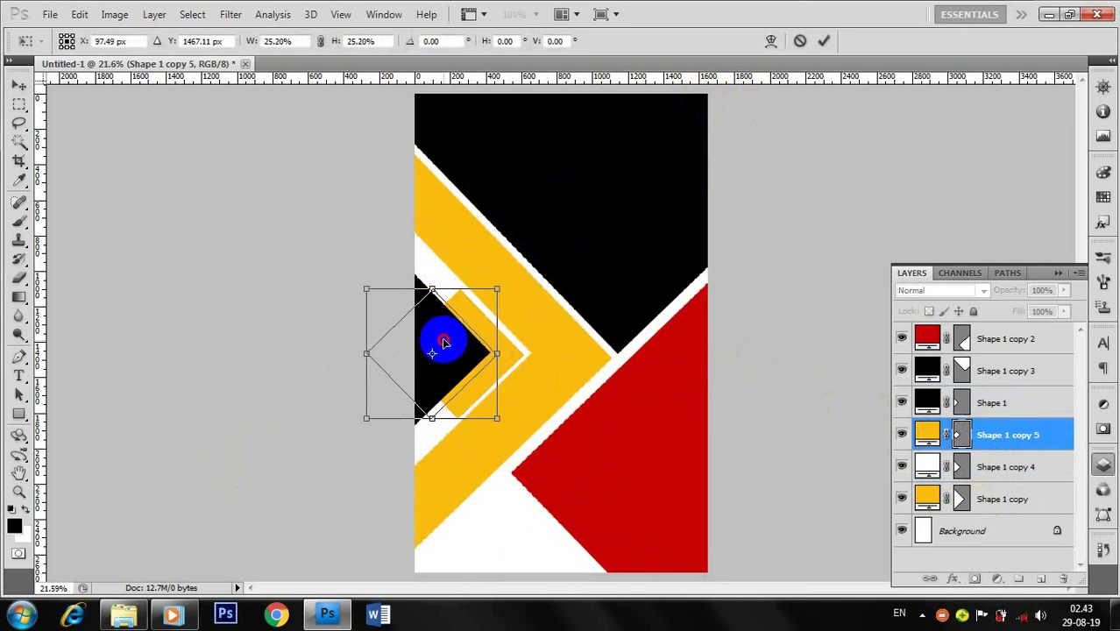
drag(499, 288, 512, 269)
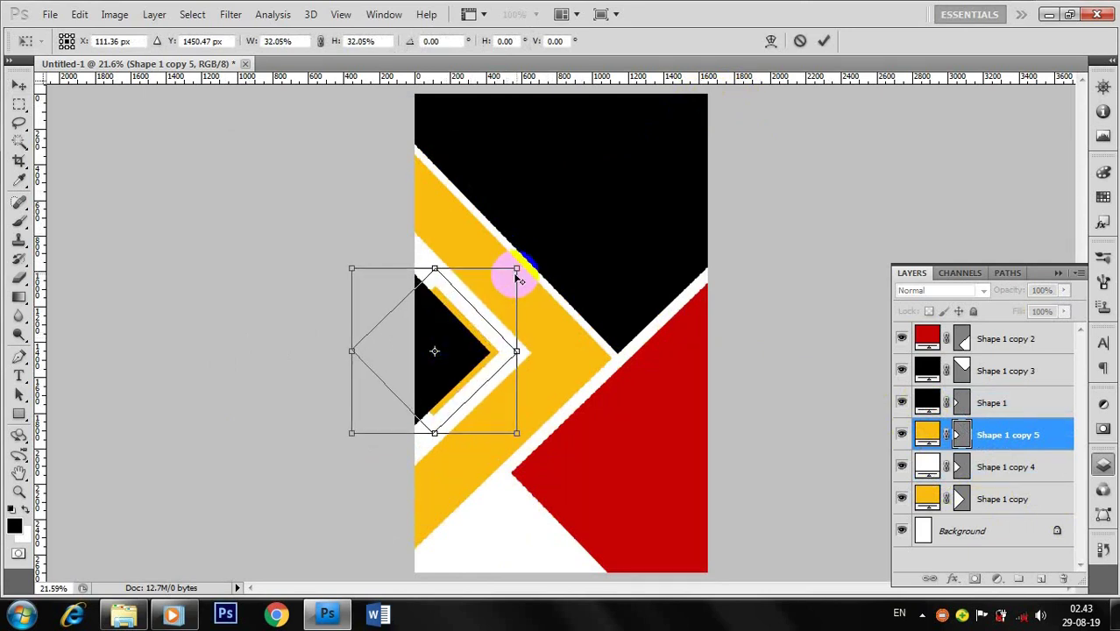
drag(473, 317, 449, 317)
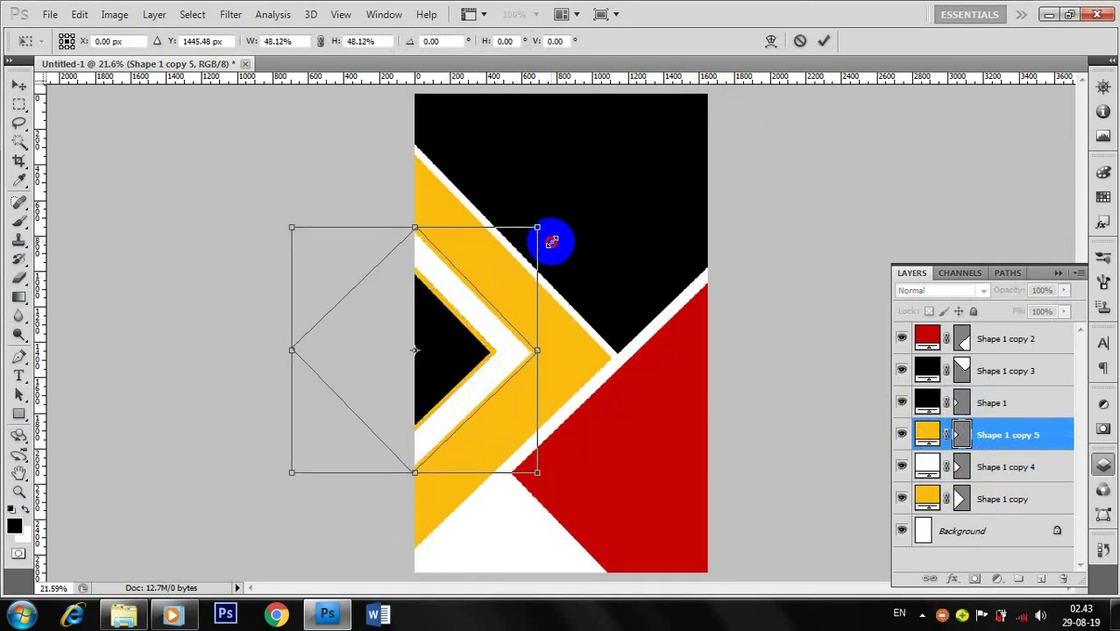
drag(497, 270, 519, 248)
mouse_move(500, 290)
mouse_down()
mouse_move(490, 300)
mouse_move(499, 309)
mouse_up()
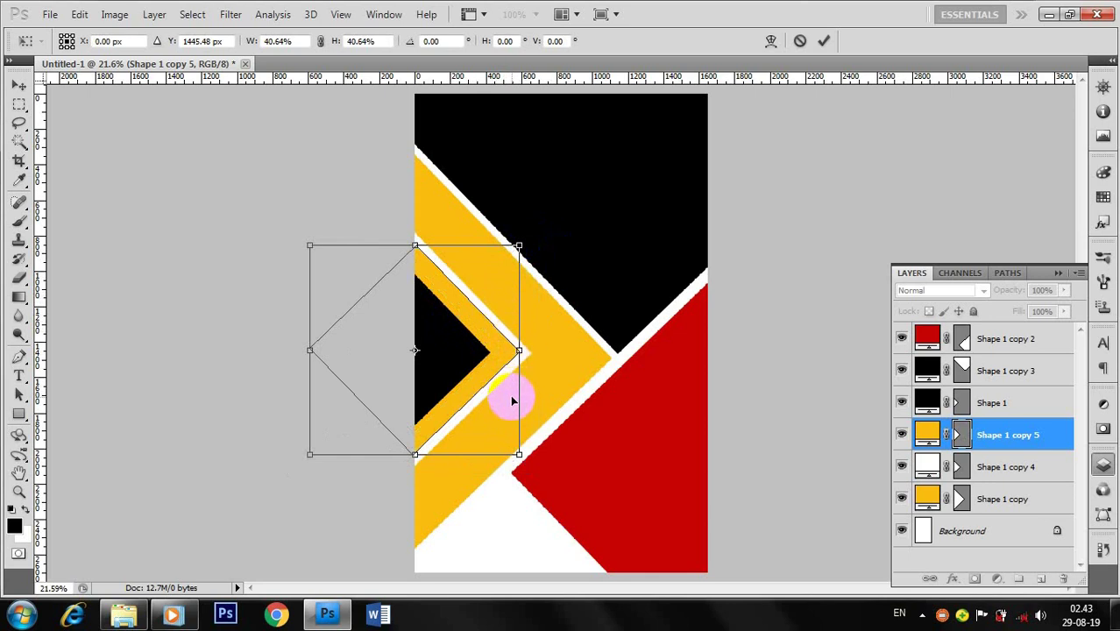
key(Return)
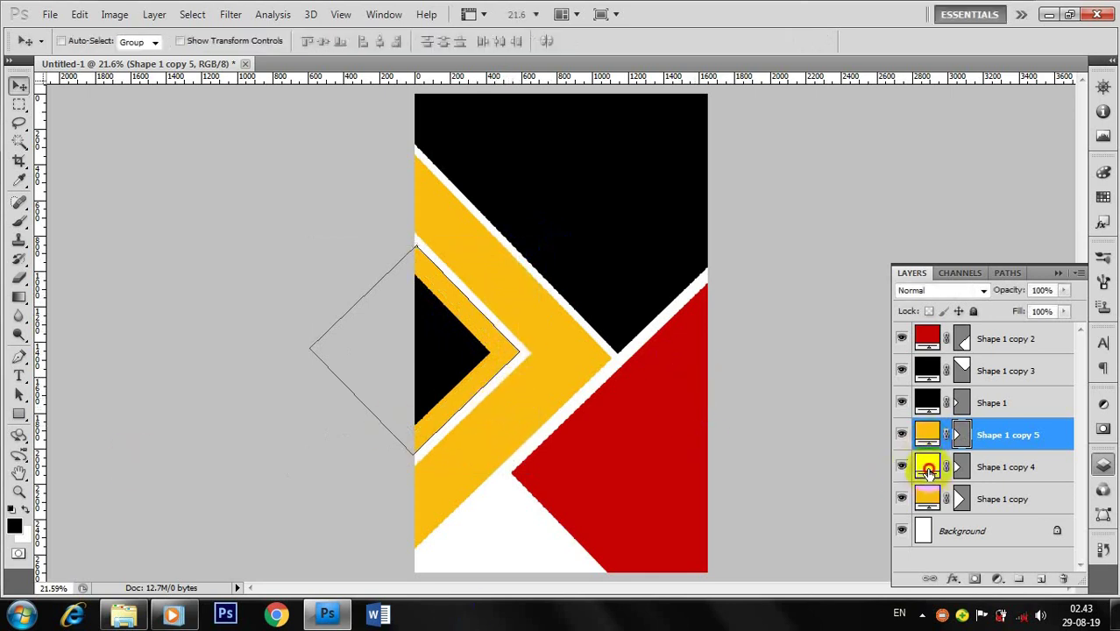
- Duplicate the white chevron and stack Shape 1 copy 6 above the inner yellow chevron
click(929, 469)
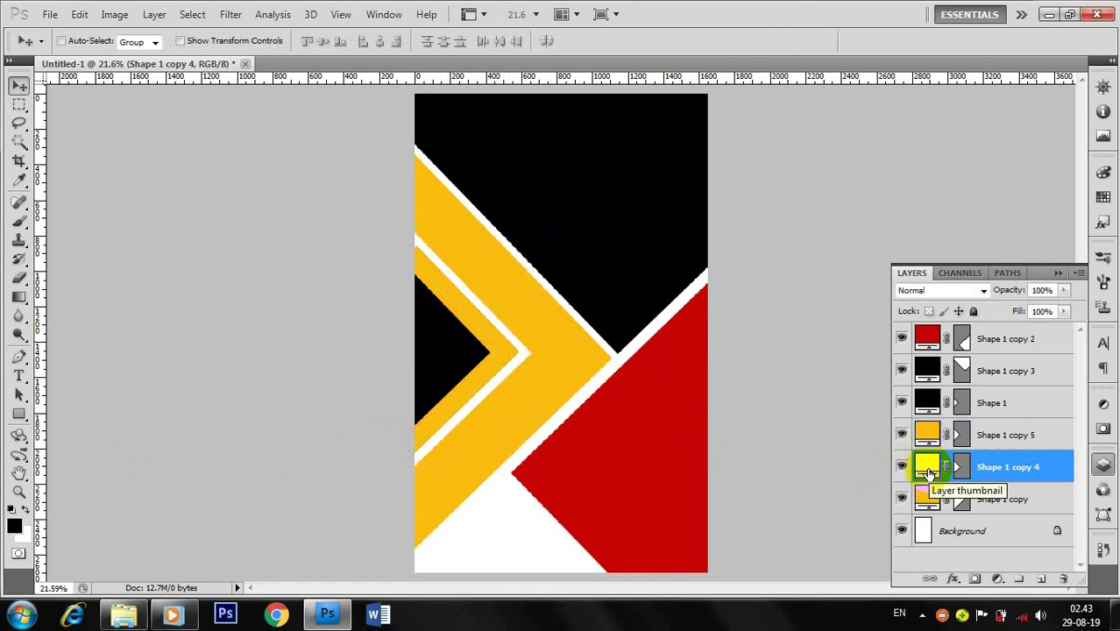
click(491, 341)
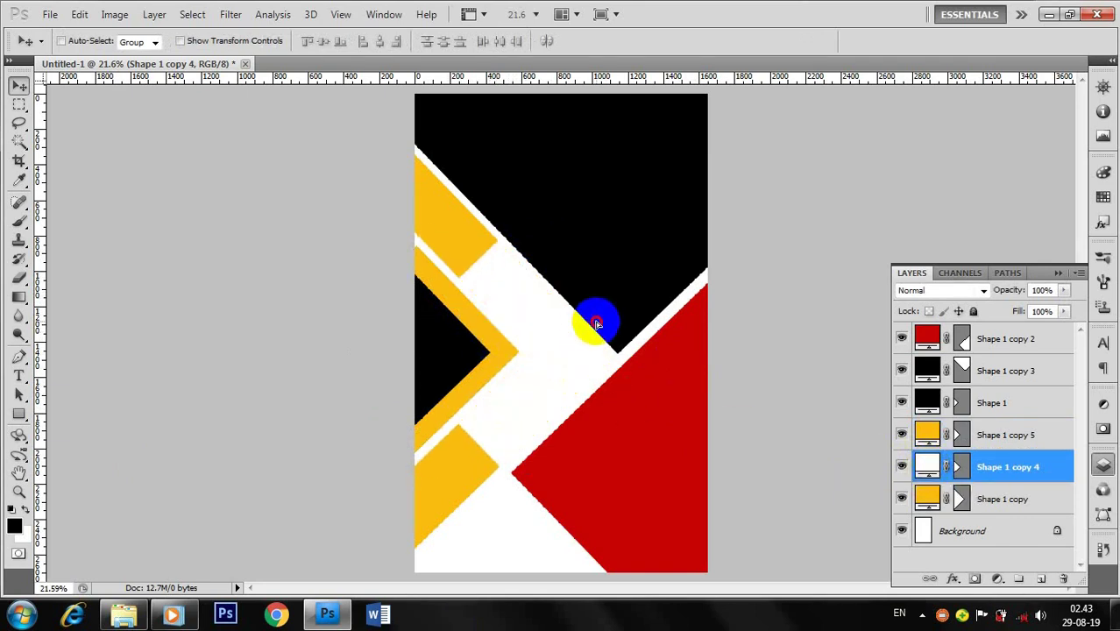
drag(492, 341, 538, 321)
drag(930, 466, 898, 428)
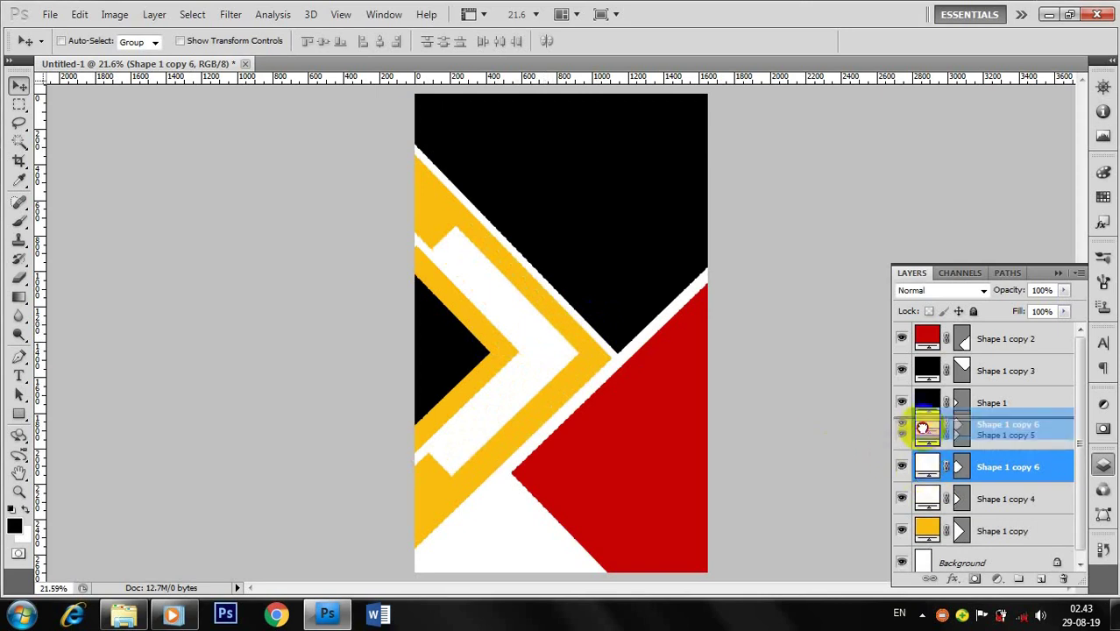
- Scale the white copy to 73.14% and position it edging the inner black triangle
key(ctrl+t)
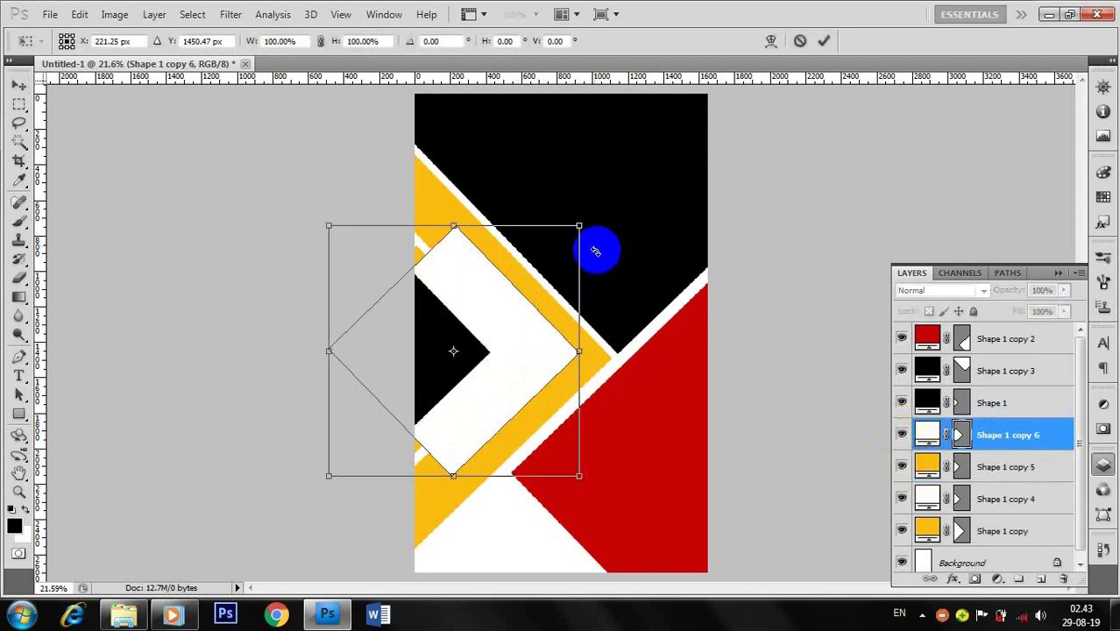
drag(580, 226, 516, 259)
drag(462, 320, 425, 308)
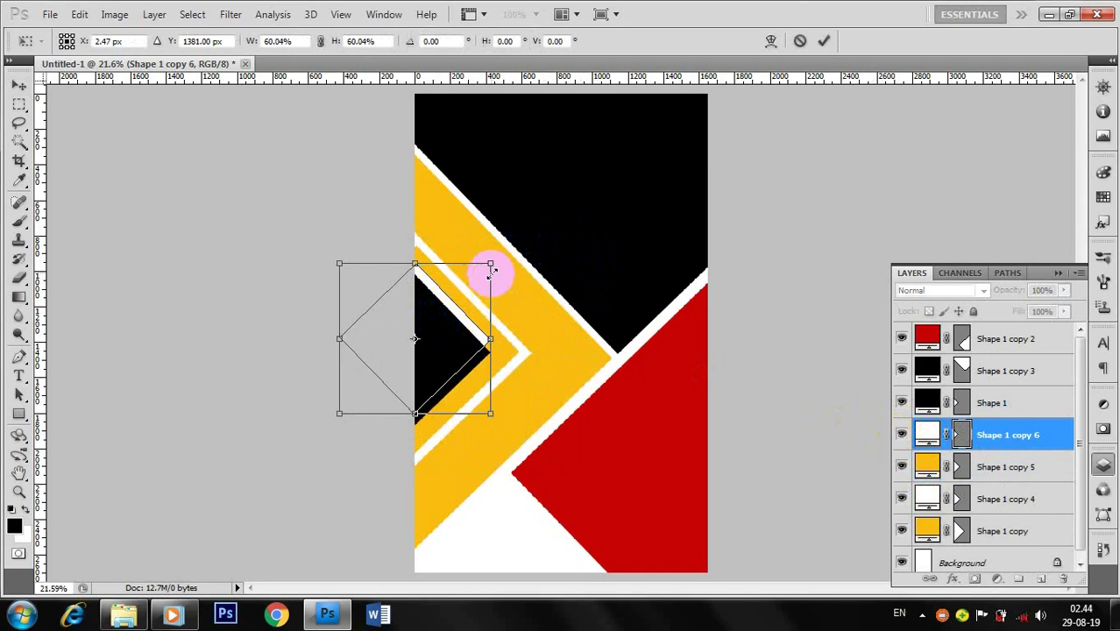
drag(492, 272, 508, 244)
mouse_move(467, 295)
mouse_down()
mouse_move(446, 322)
mouse_move(457, 321)
mouse_up()
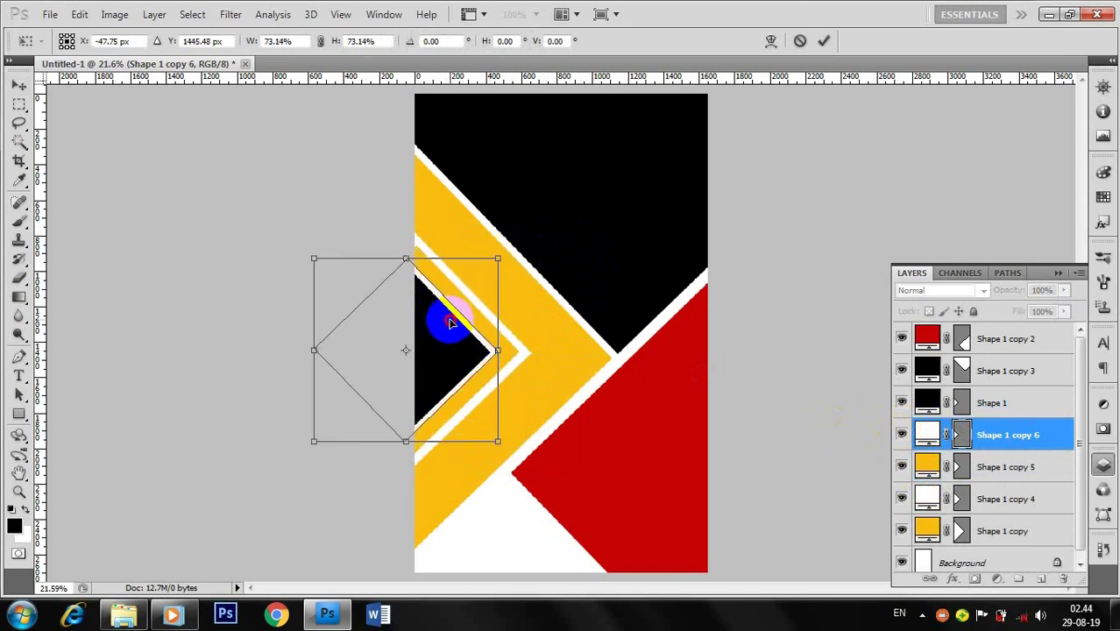
key(ctrl+z)
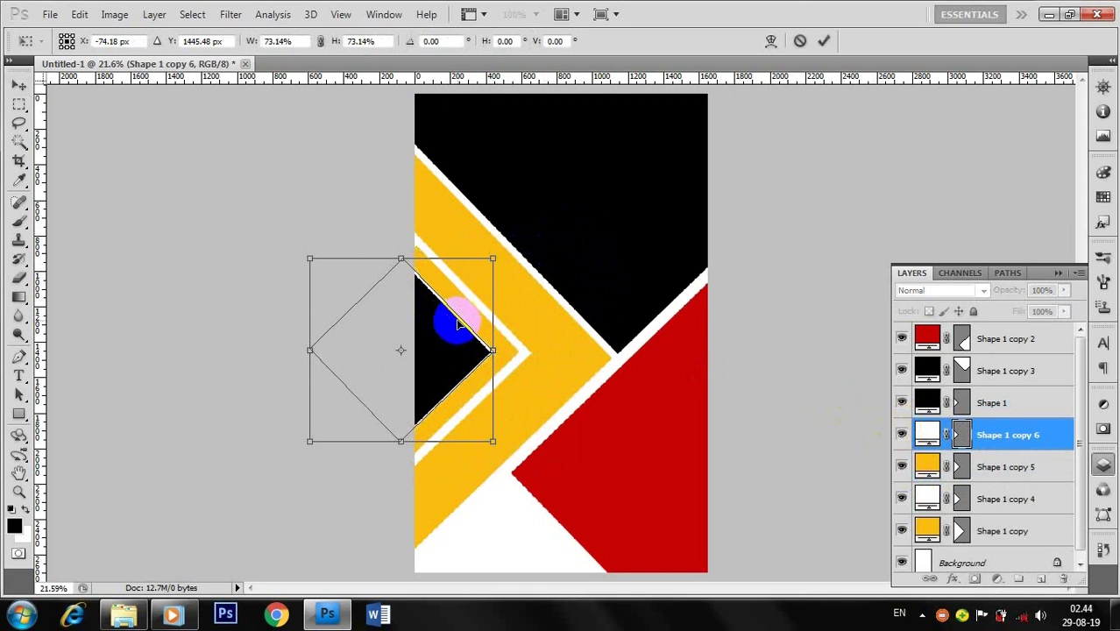
drag(487, 341, 477, 351)
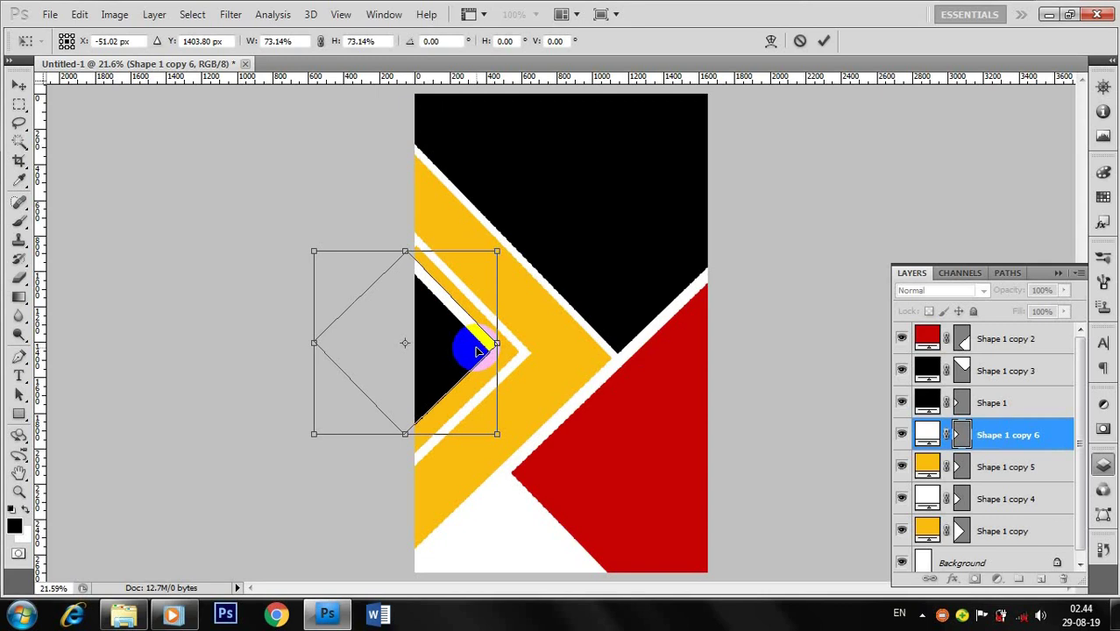
key(Return)
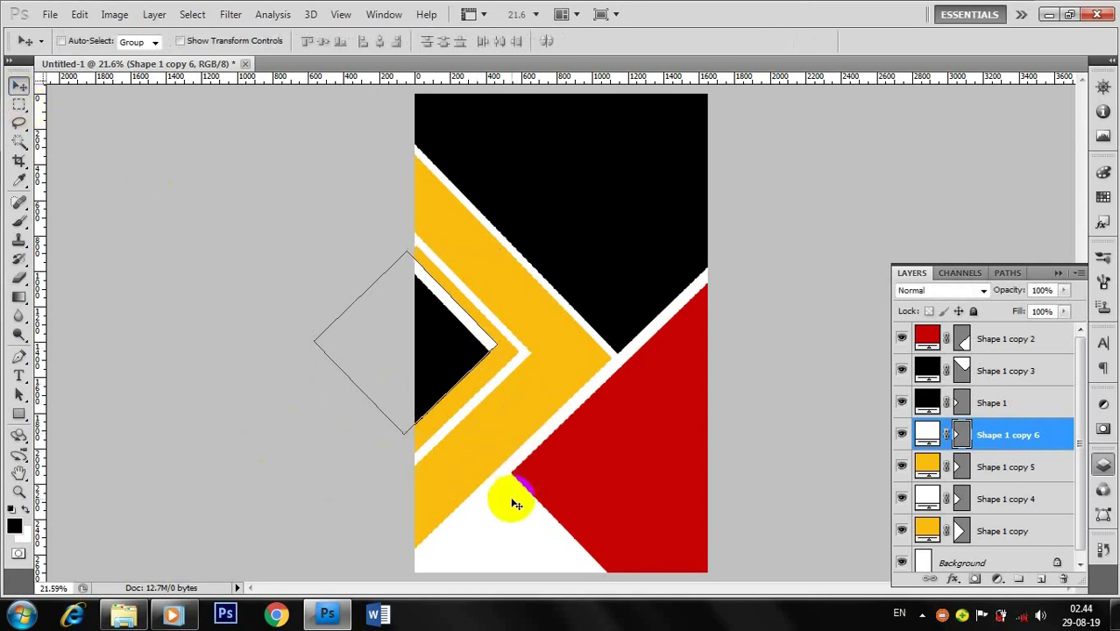
- Duplicate the black Shape 1 triangle and move the copy to the bottom of the layer stack
double_click(929, 403)
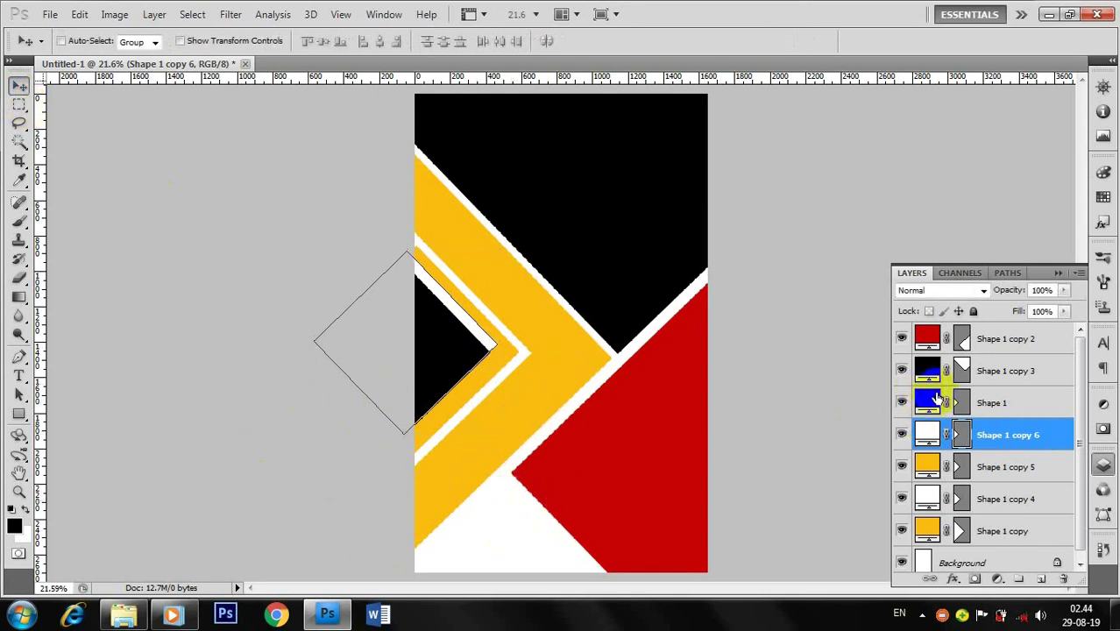
click(931, 402)
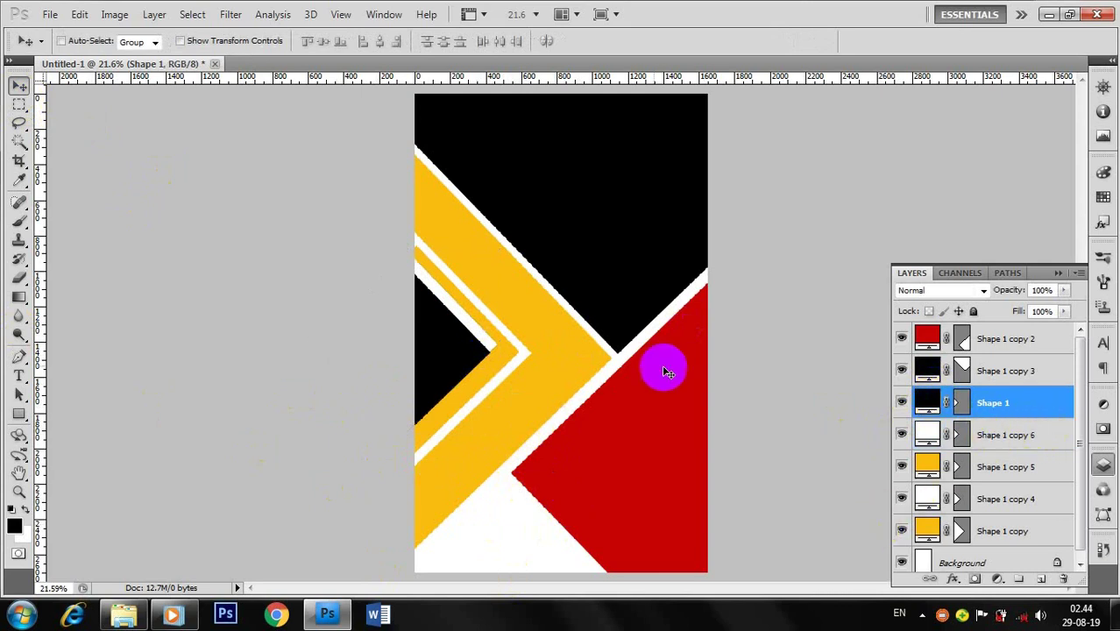
drag(446, 348, 590, 320)
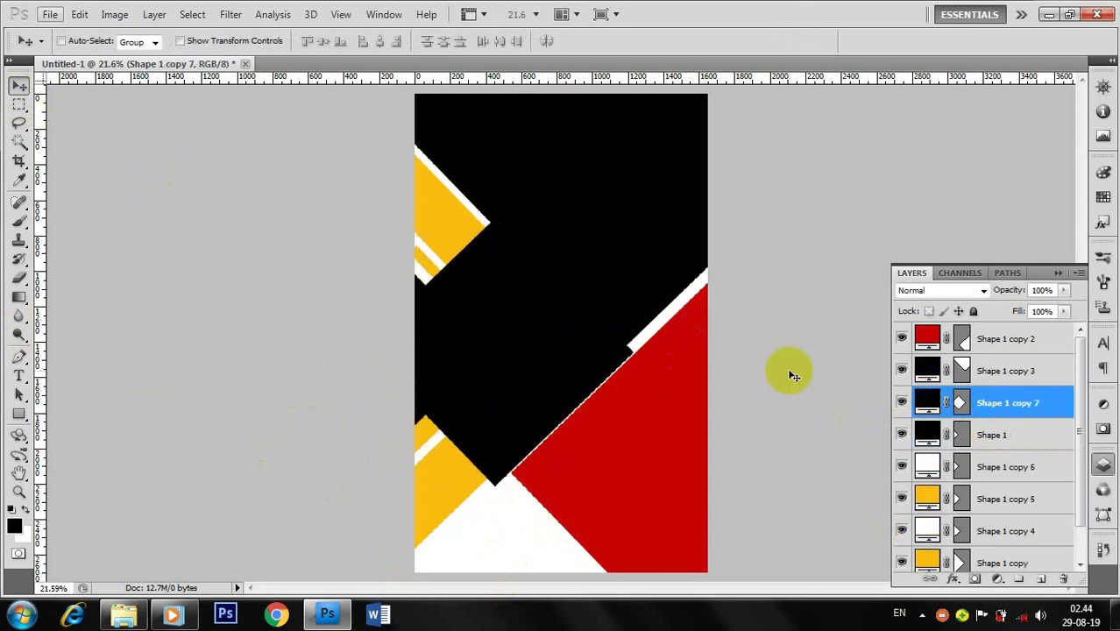
click(927, 402)
scroll(1072, 391, down, 1)
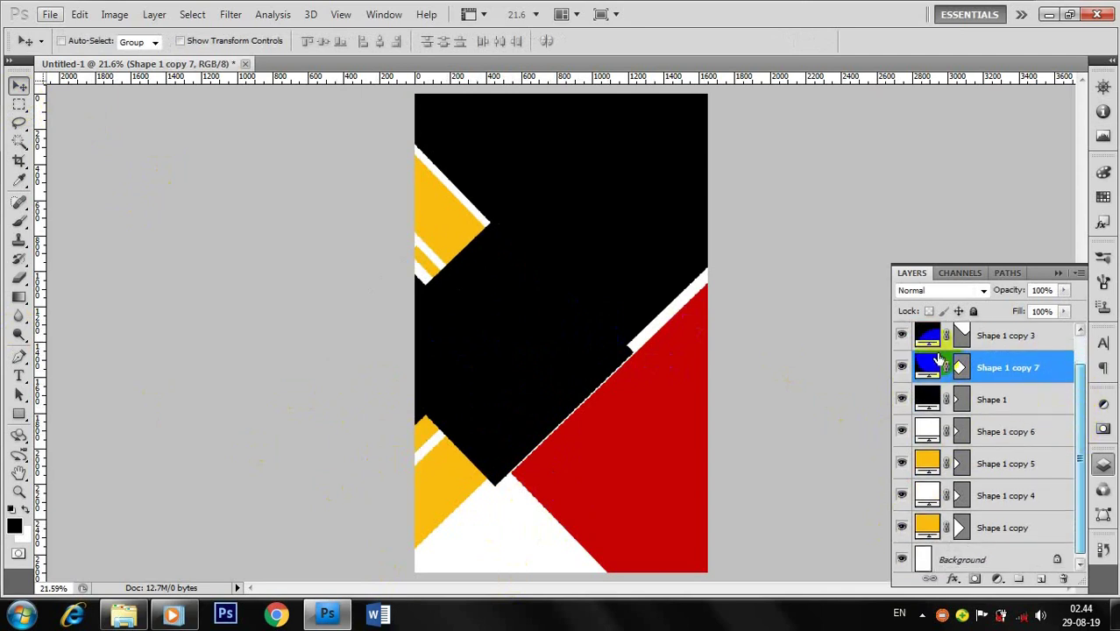
drag(927, 367, 927, 525)
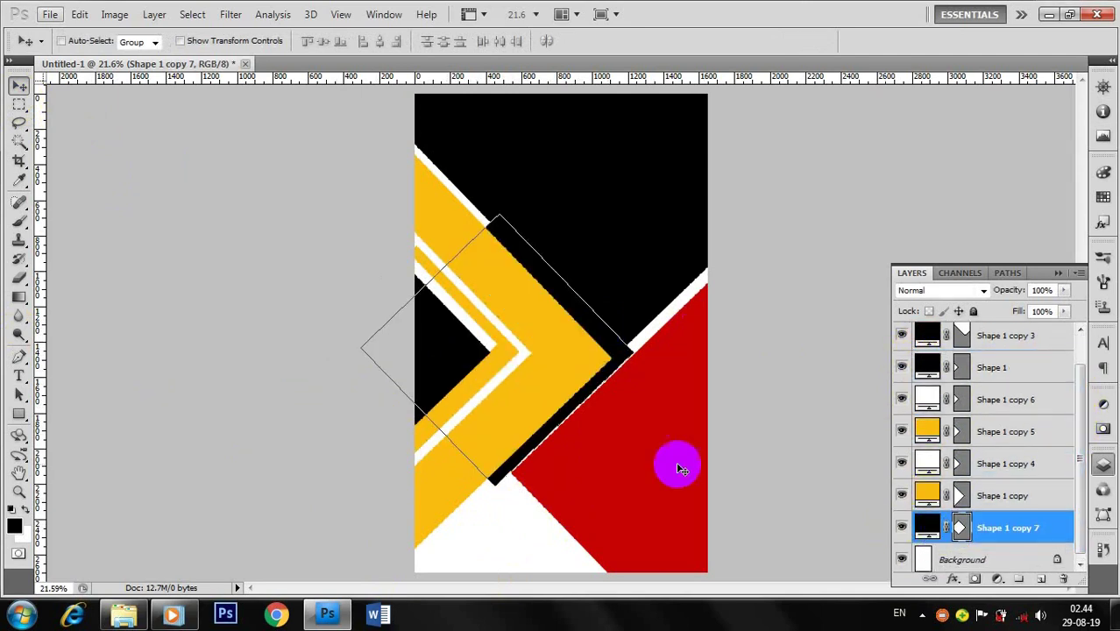
drag(592, 368, 525, 576)
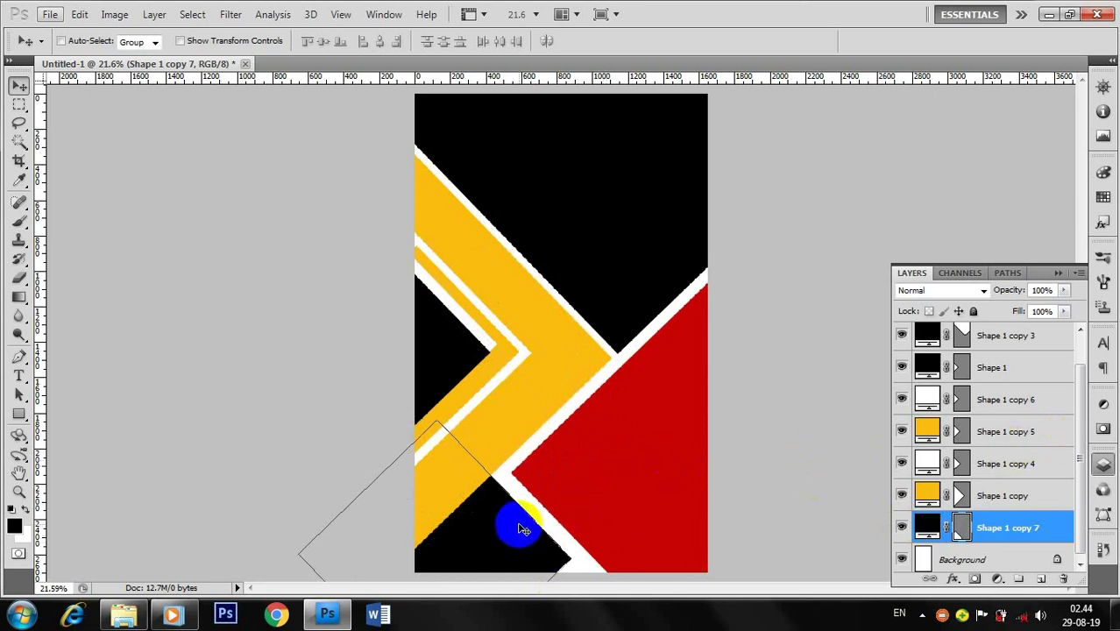
- Position the black Shape 1 copy 7 up and right, under the yellow band
mouse_move(512, 526)
mouse_down()
mouse_move(522, 550)
mouse_move(470, 485)
mouse_move(479, 499)
mouse_up()
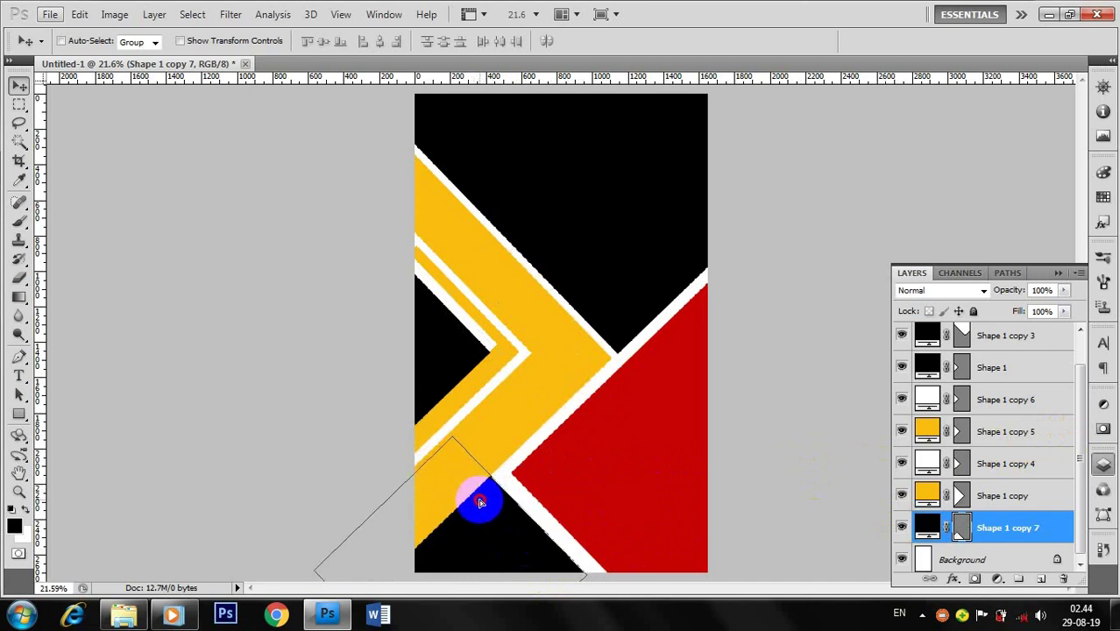
drag(479, 498, 478, 499)
click(931, 333)
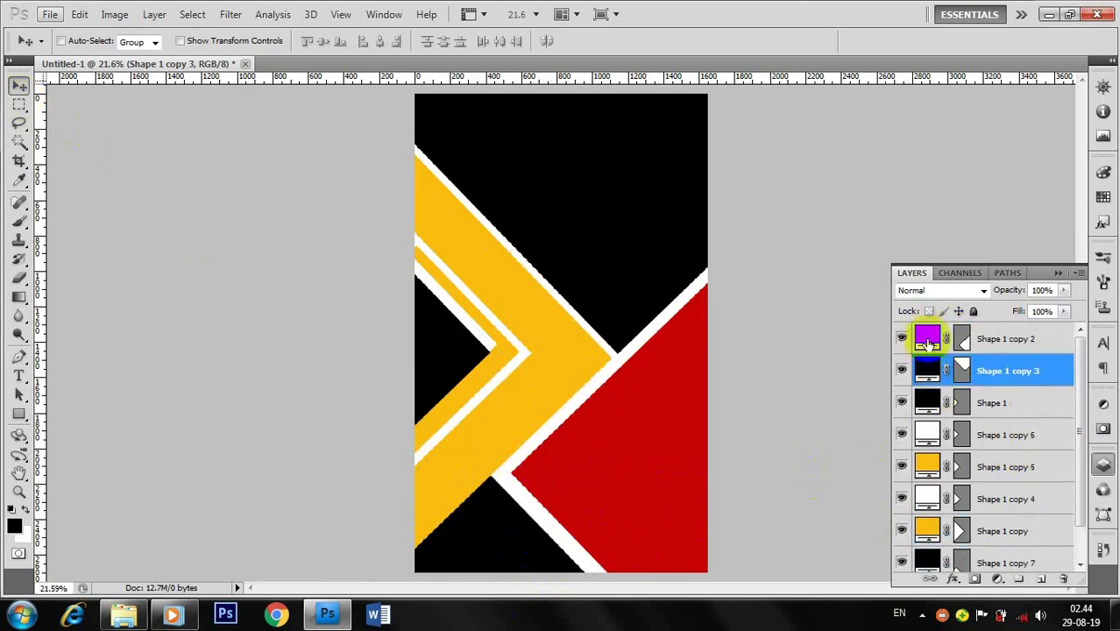
click(907, 348)
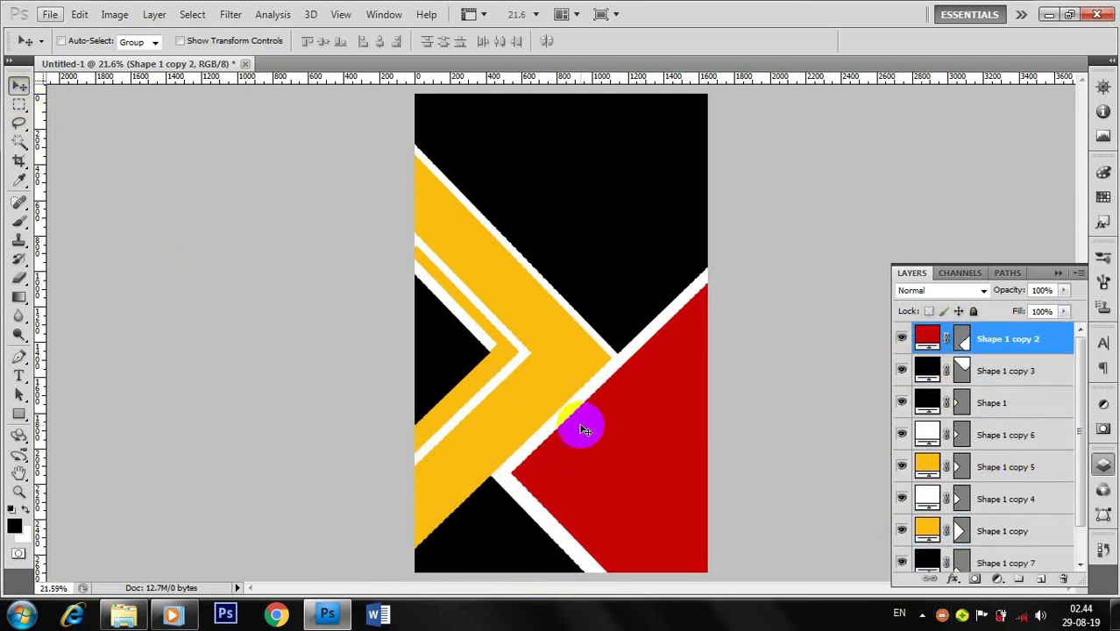
click(496, 491)
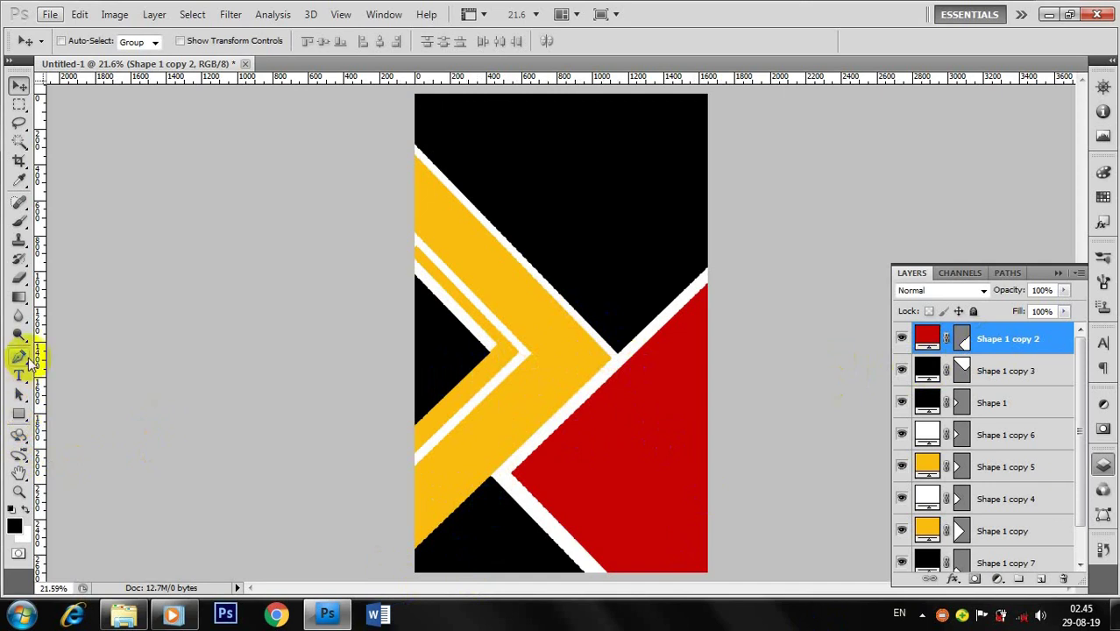
- Switch to the Pen tool in Shape Layers mode and add a new empty layer
click(19, 357)
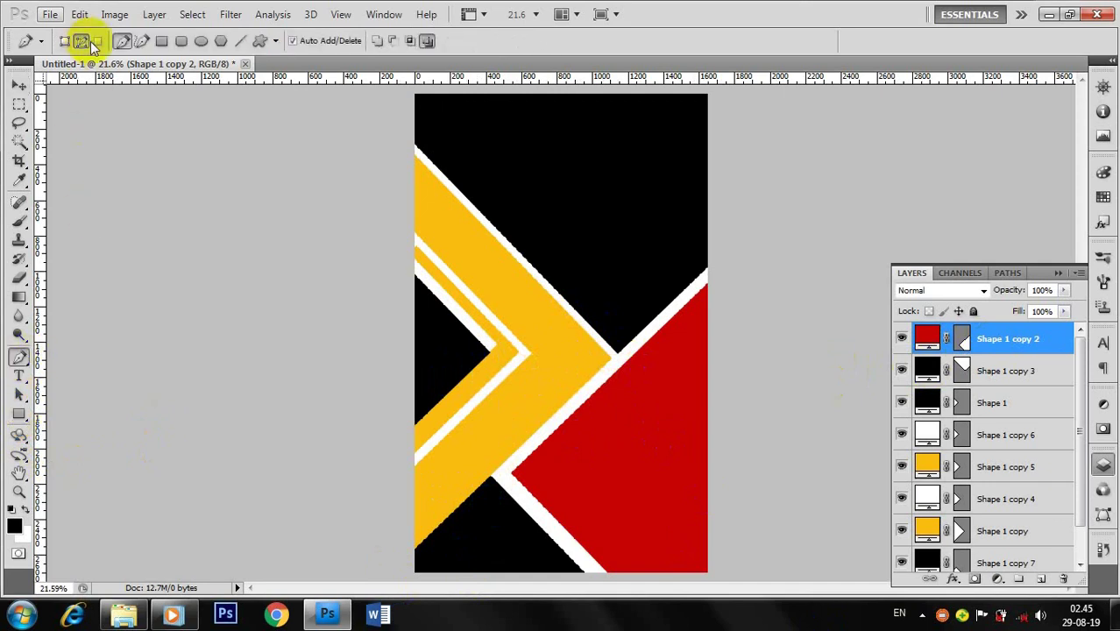
click(40, 44)
click(40, 44)
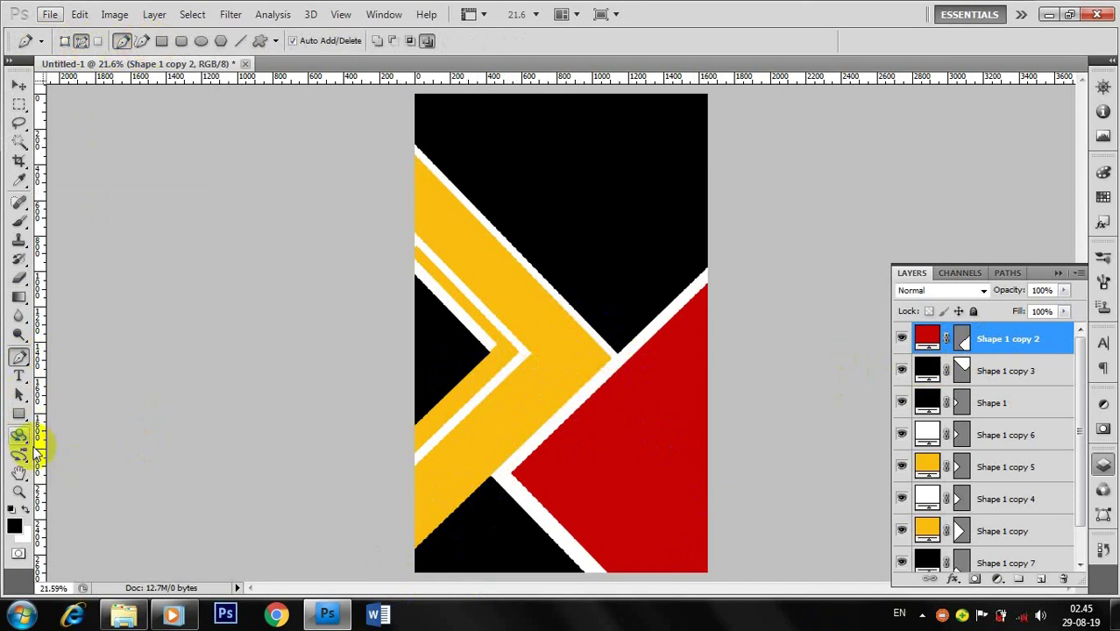
right_click(20, 359)
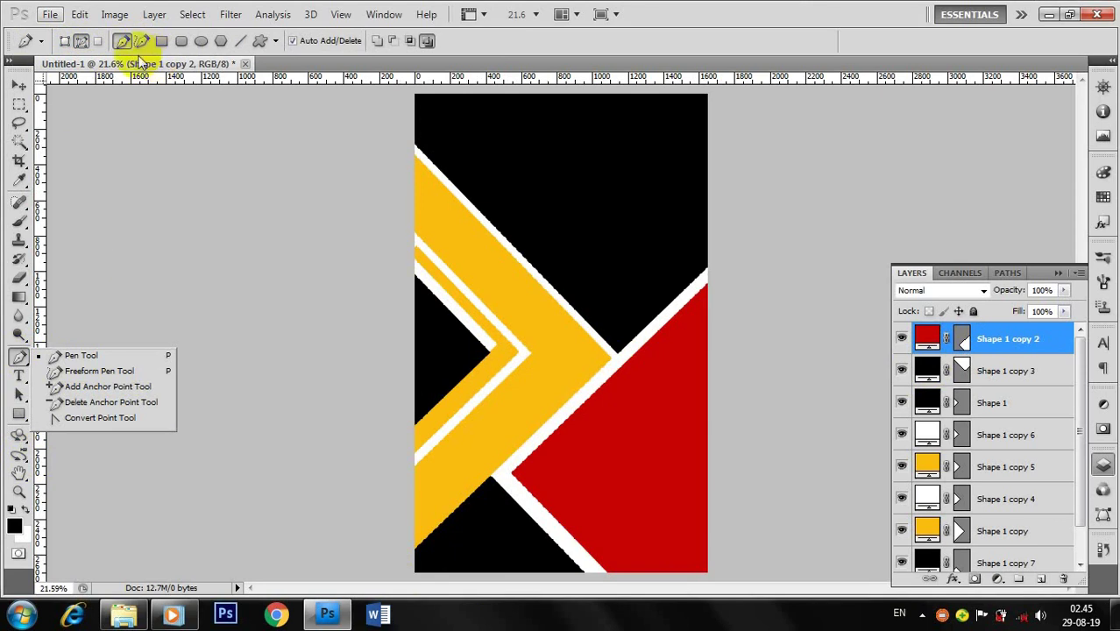
click(68, 43)
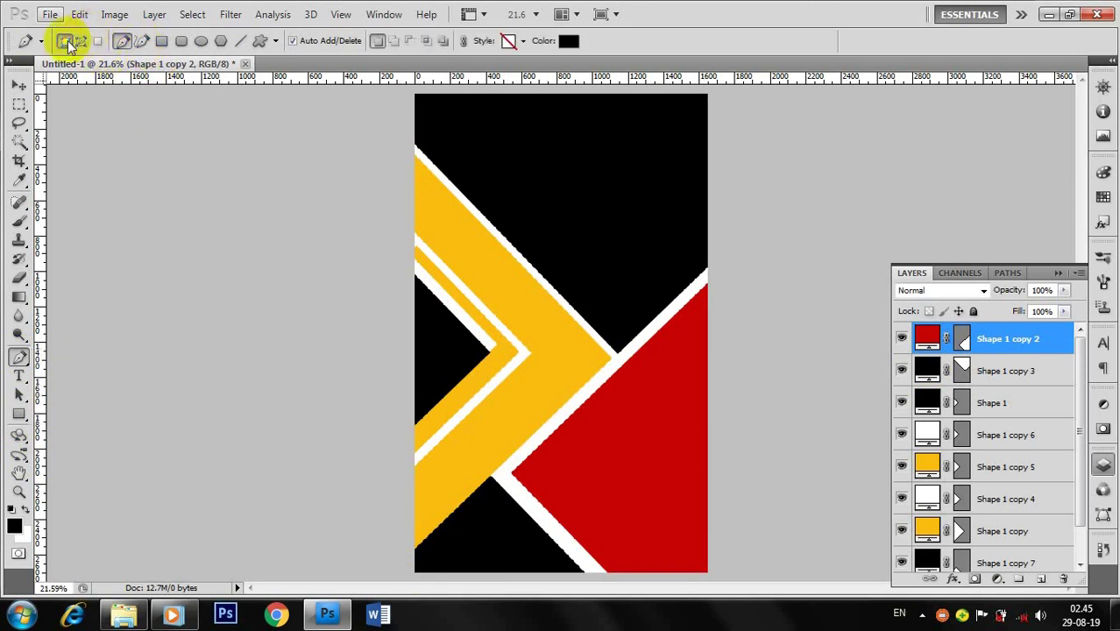
click(627, 354)
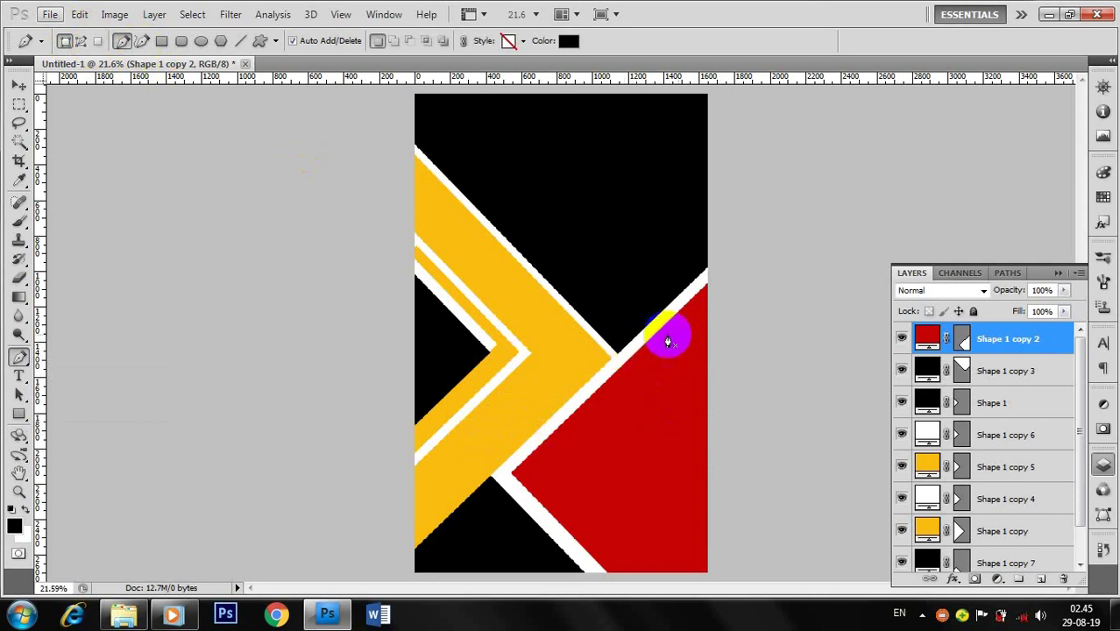
click(1043, 580)
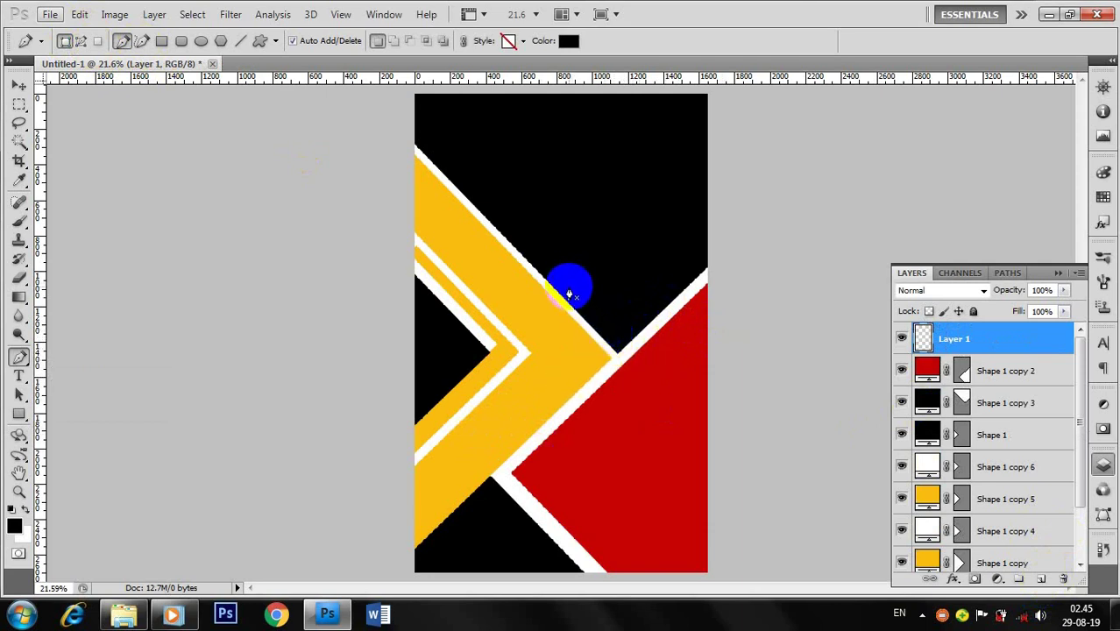
- Draw the triangular Shape 2 in the upper black area, fill it white, and add Layer 1
click(566, 281)
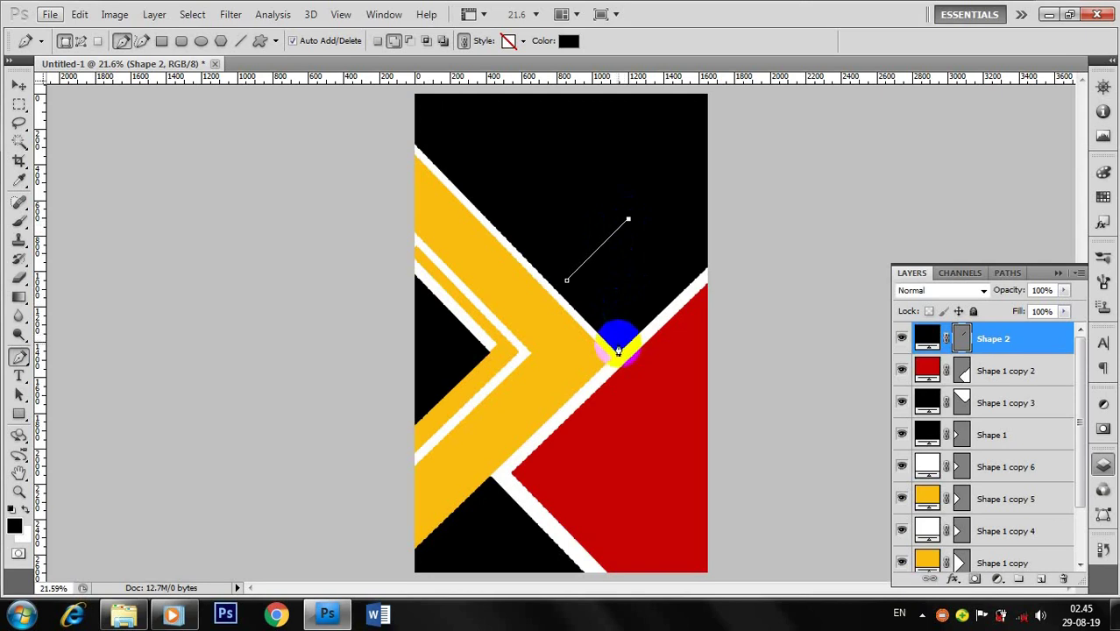
click(567, 282)
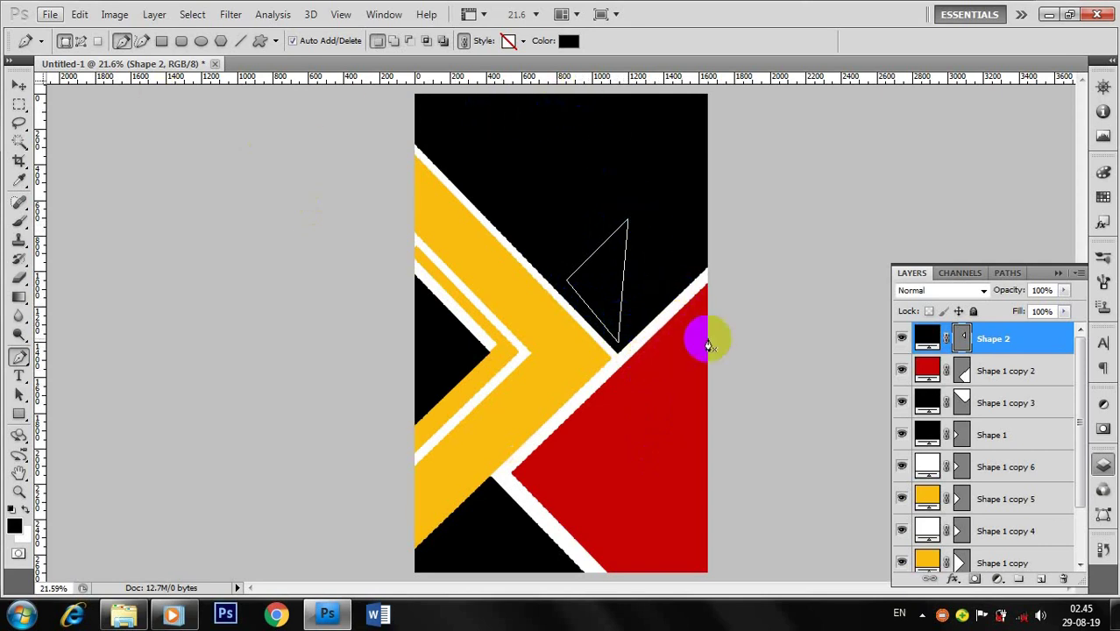
double_click(927, 340)
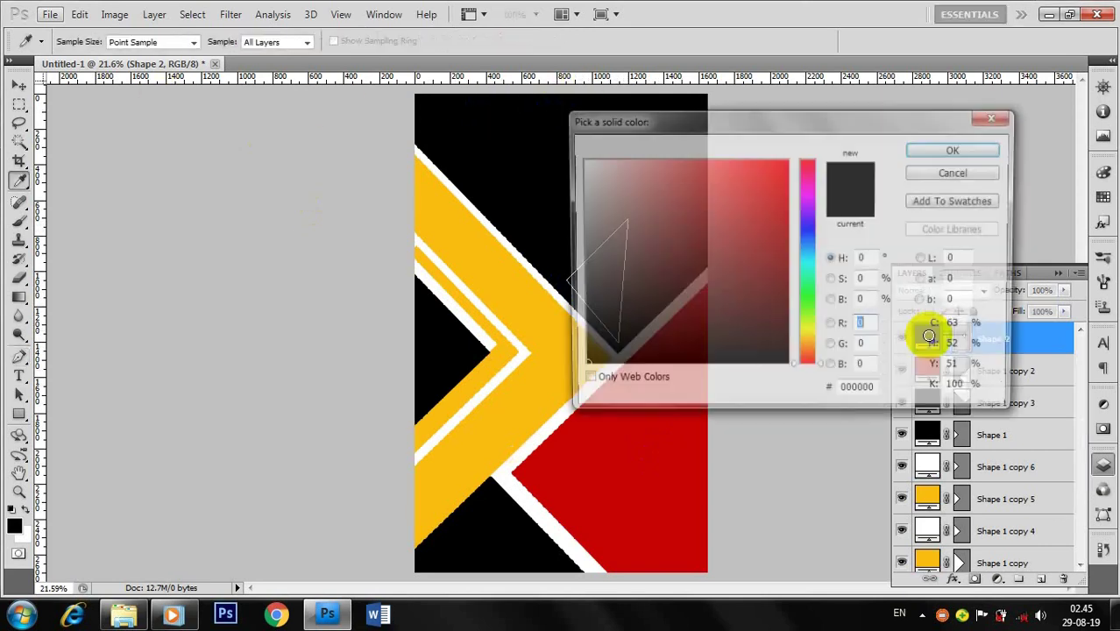
drag(714, 124, 753, 127)
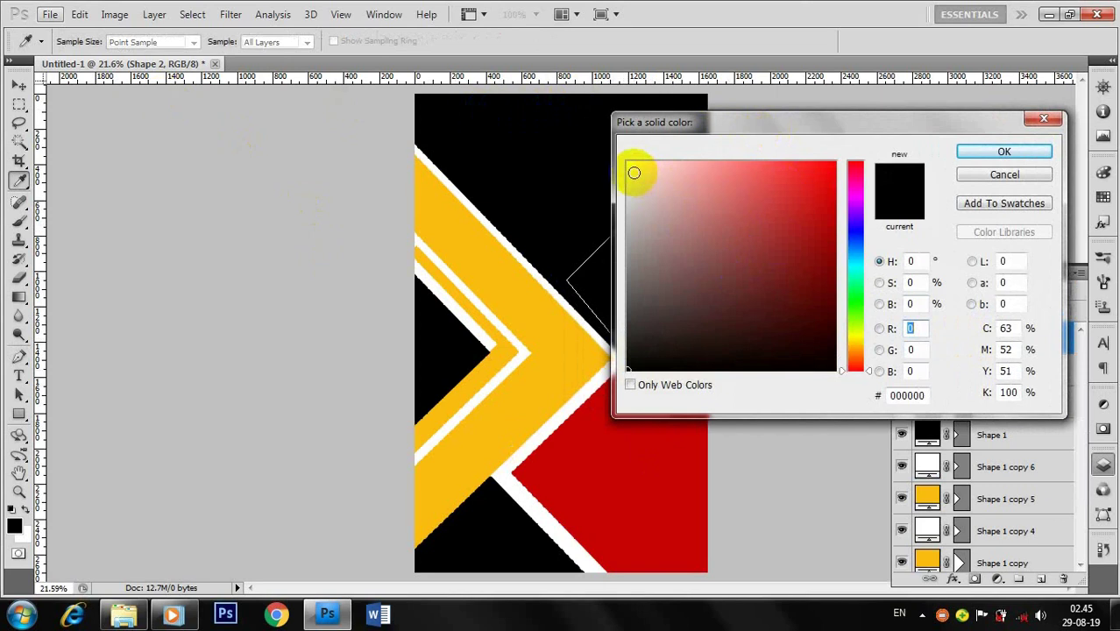
drag(634, 170, 610, 142)
click(981, 156)
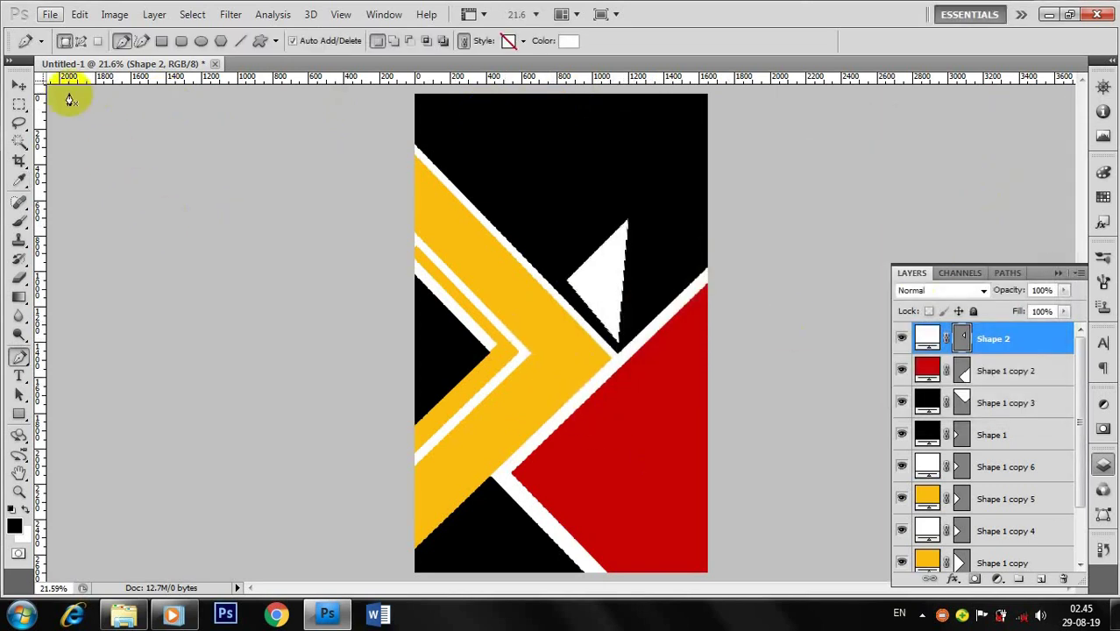
click(19, 85)
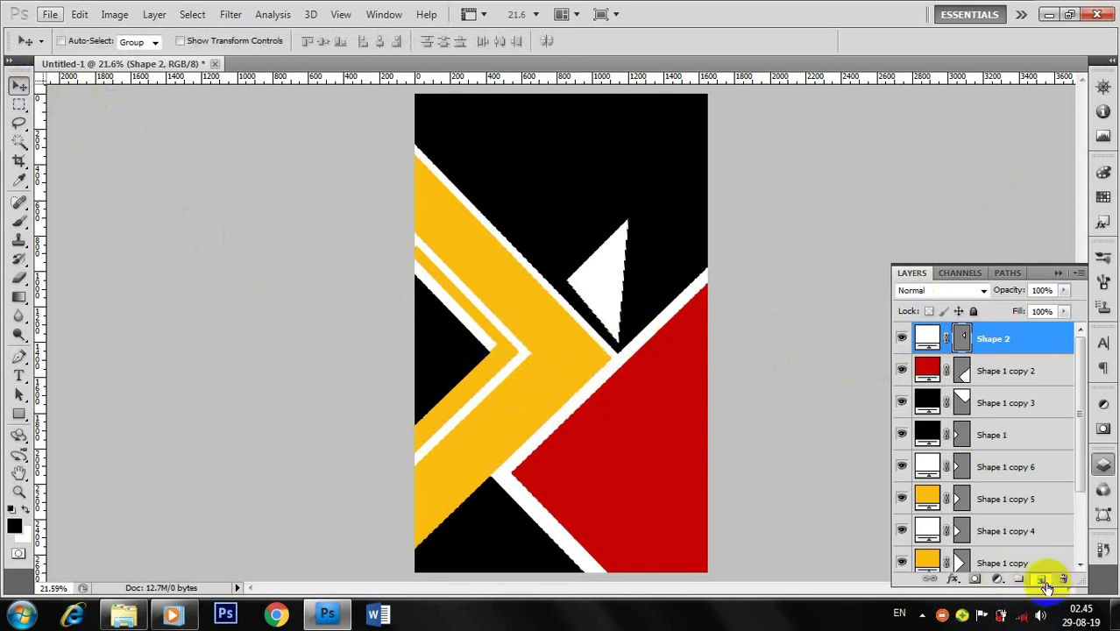
click(1041, 580)
- Draw a closed four-sided Shape 3 from the red shape's corner past the cover's right edge
click(19, 358)
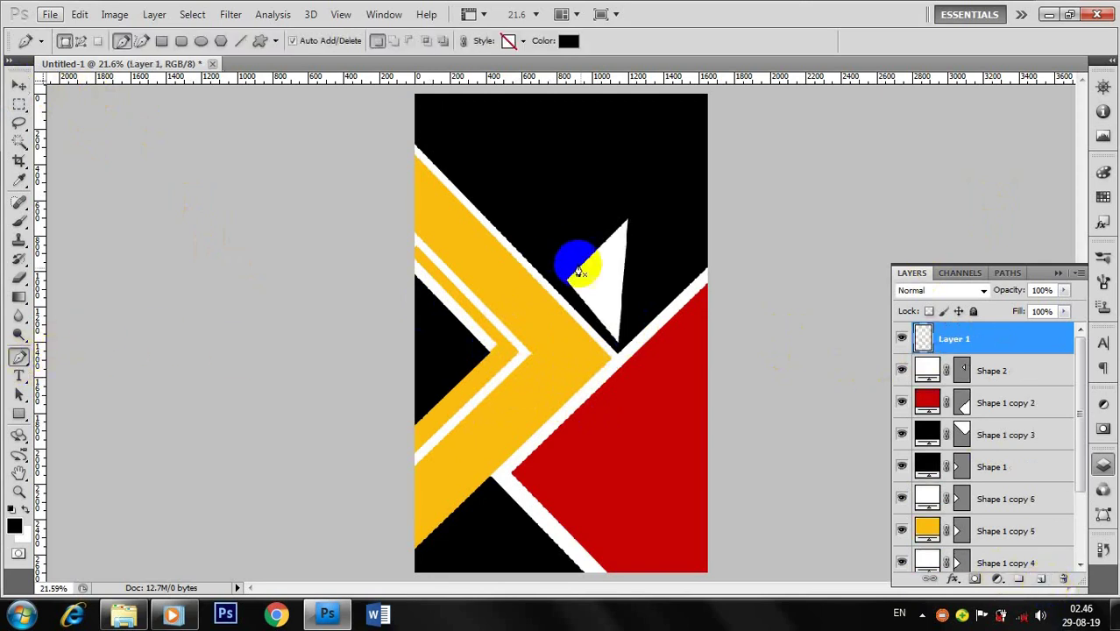
click(627, 334)
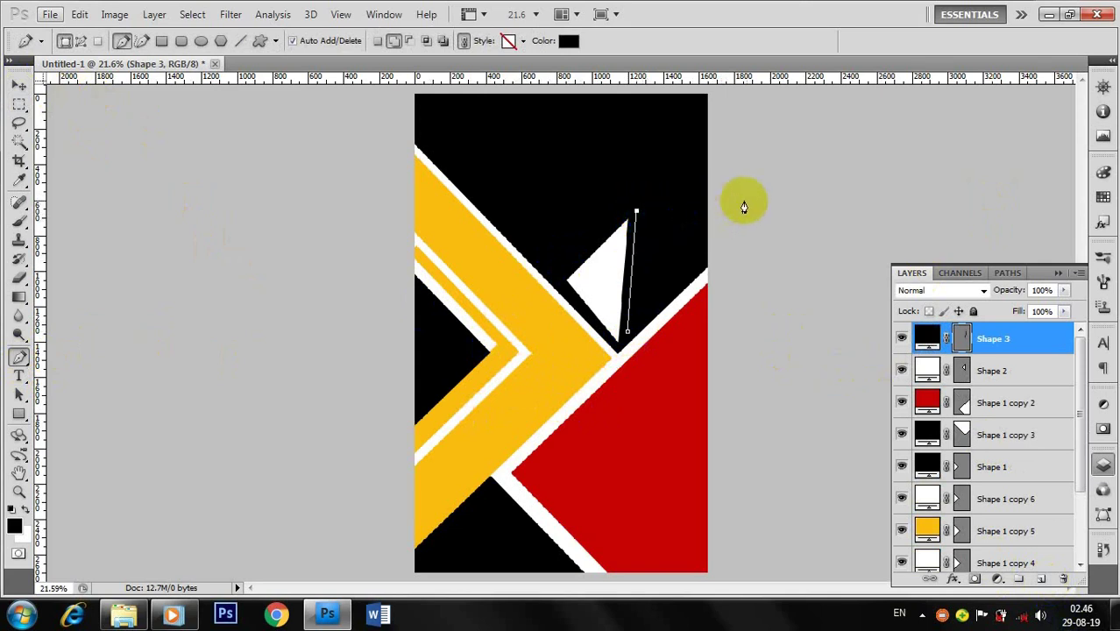
click(779, 200)
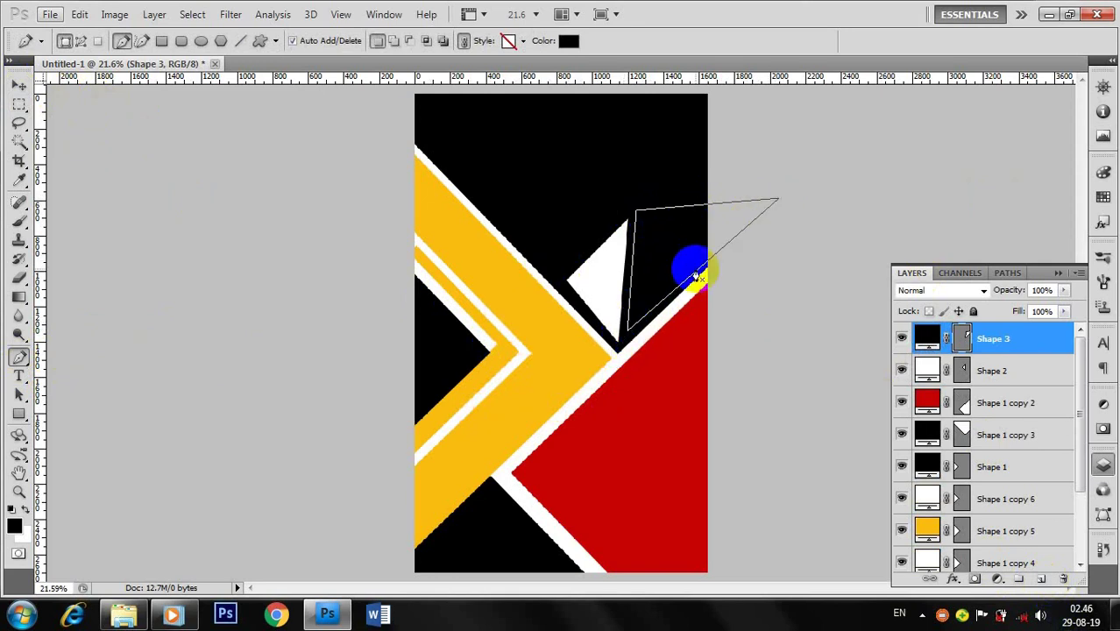
drag(679, 289, 632, 320)
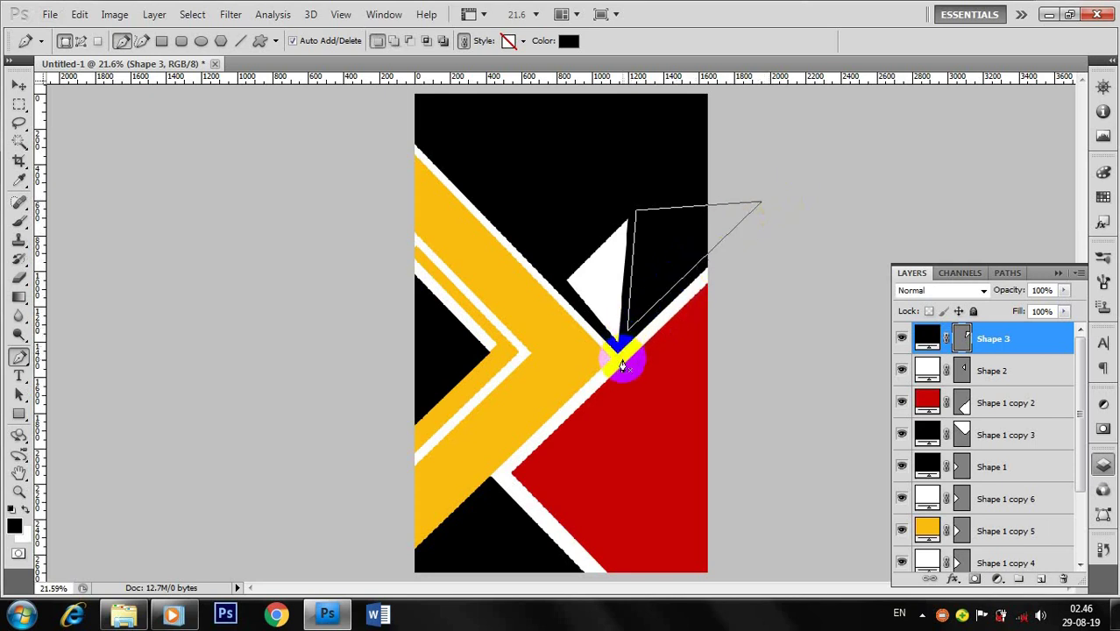
double_click(926, 339)
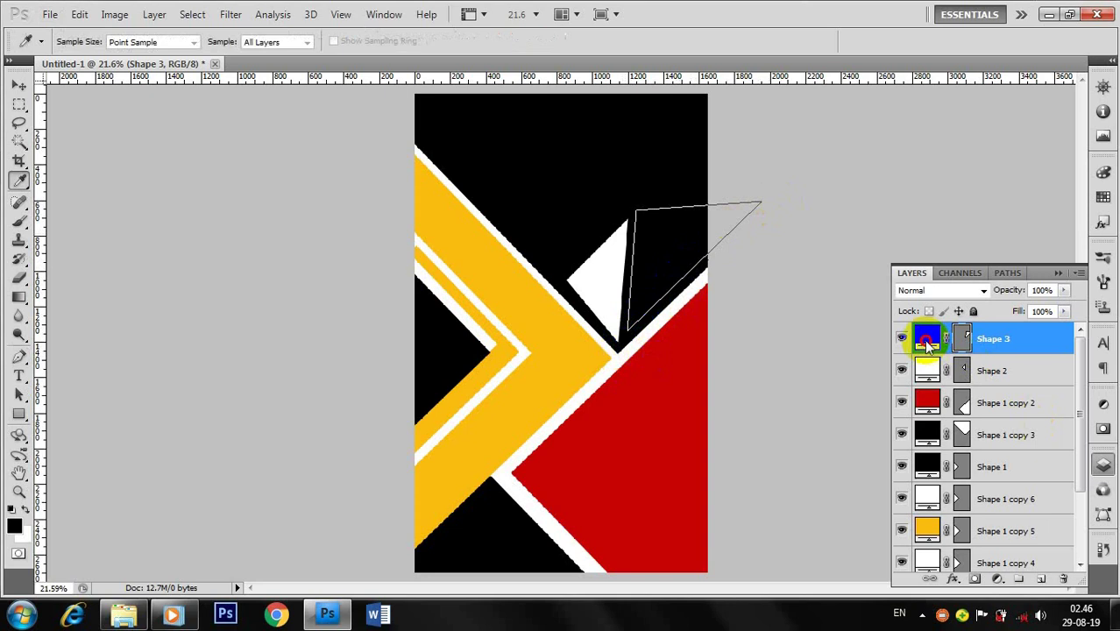
- Fill Shape 3 orange f7a300, starting from the sampled chevron yellow and shifting towards orange
click(518, 285)
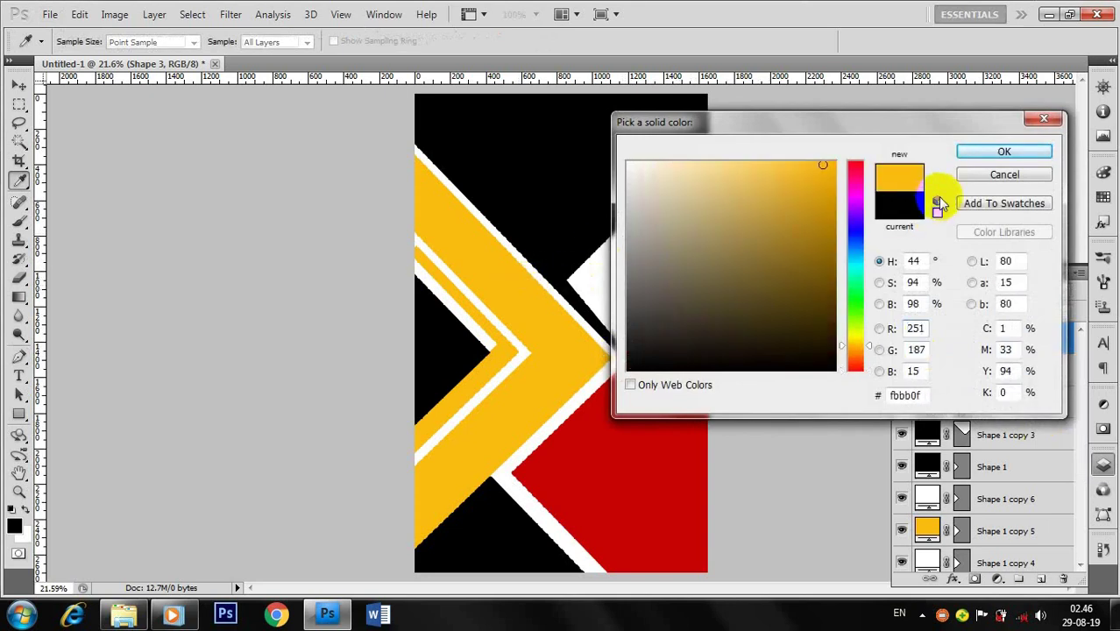
click(821, 194)
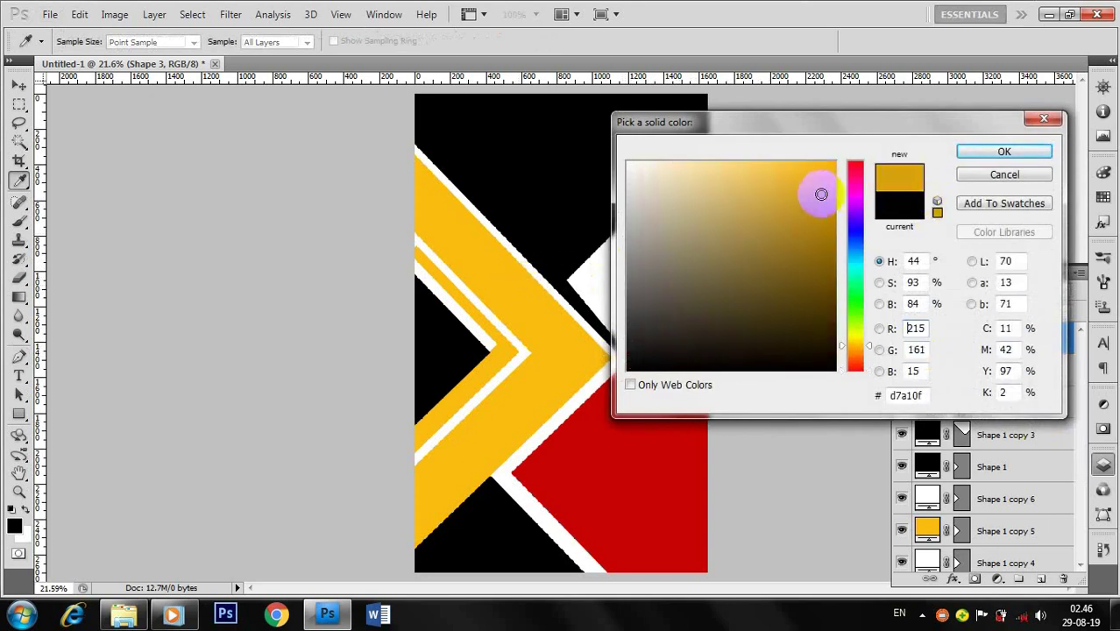
click(857, 349)
click(833, 169)
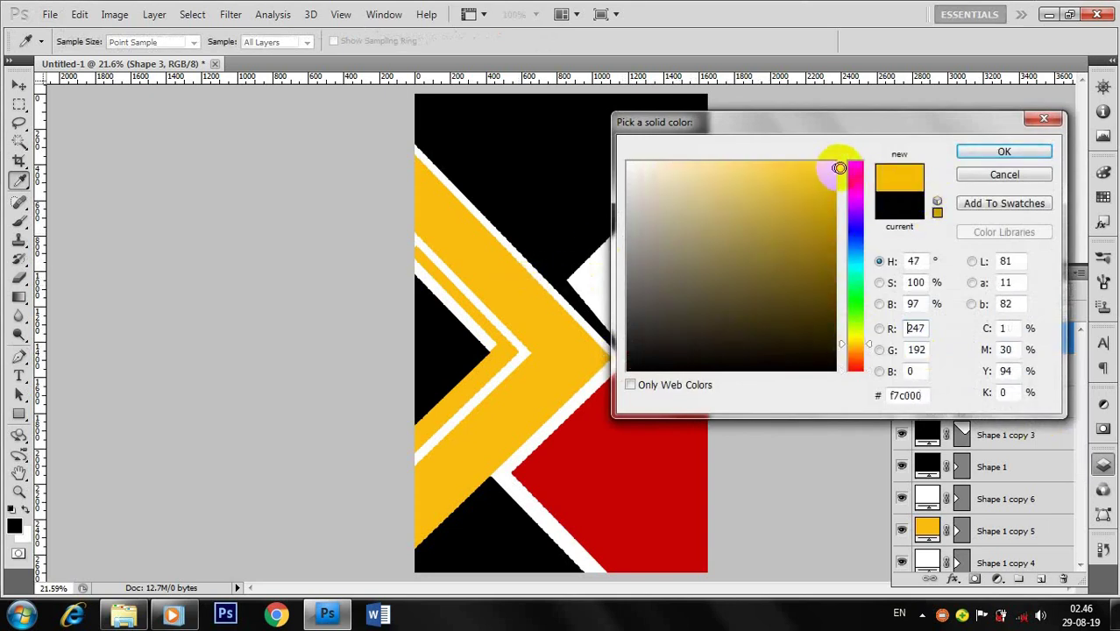
click(1000, 153)
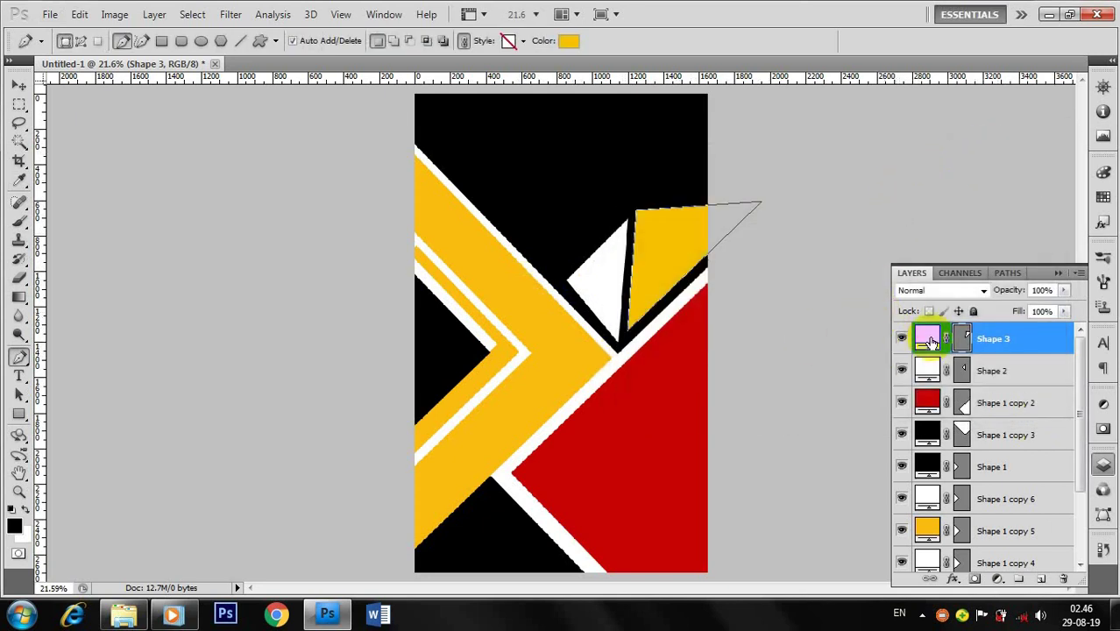
double_click(928, 340)
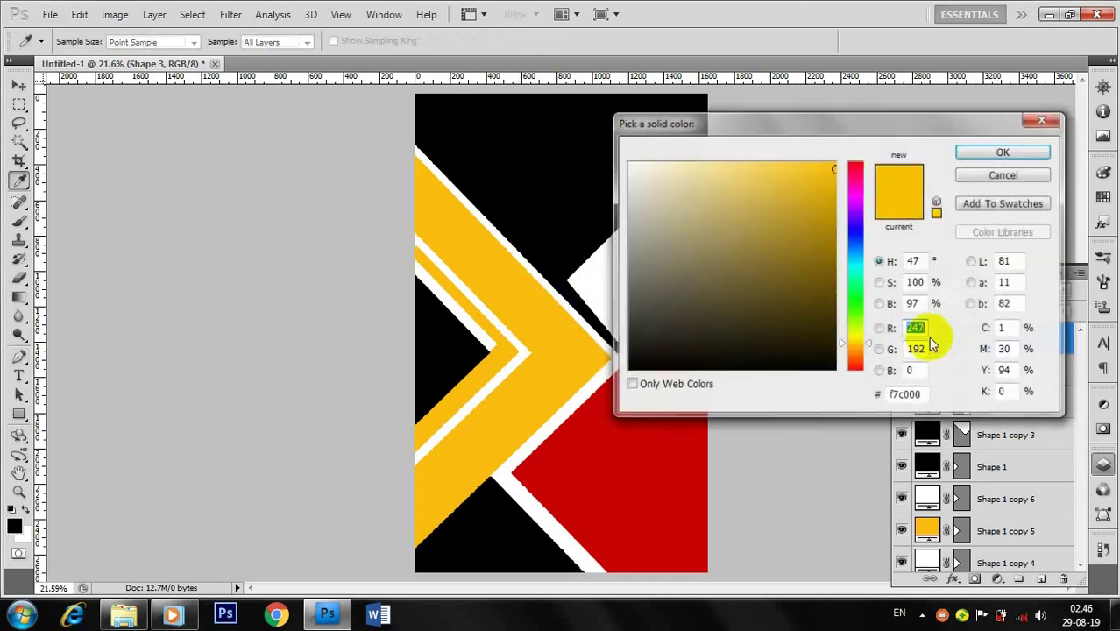
click(855, 353)
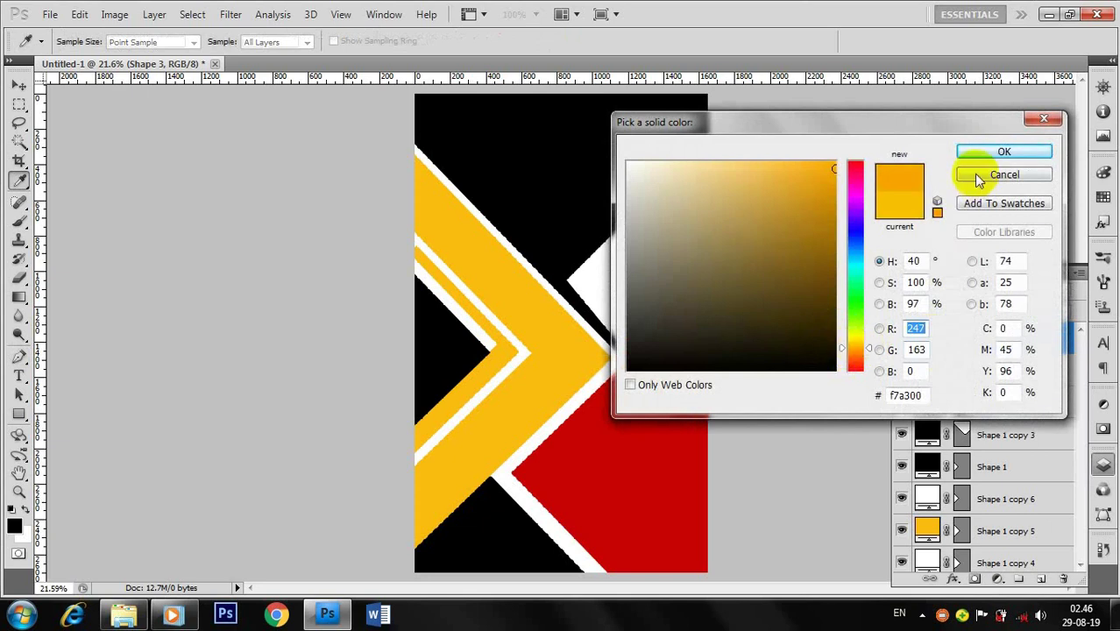
click(1004, 153)
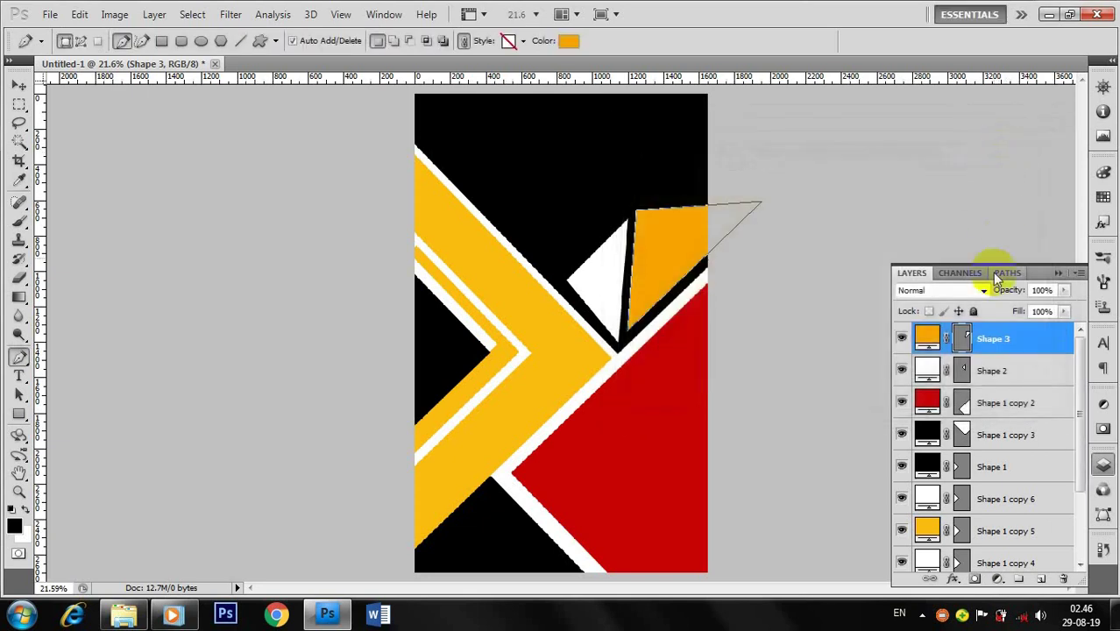
click(21, 85)
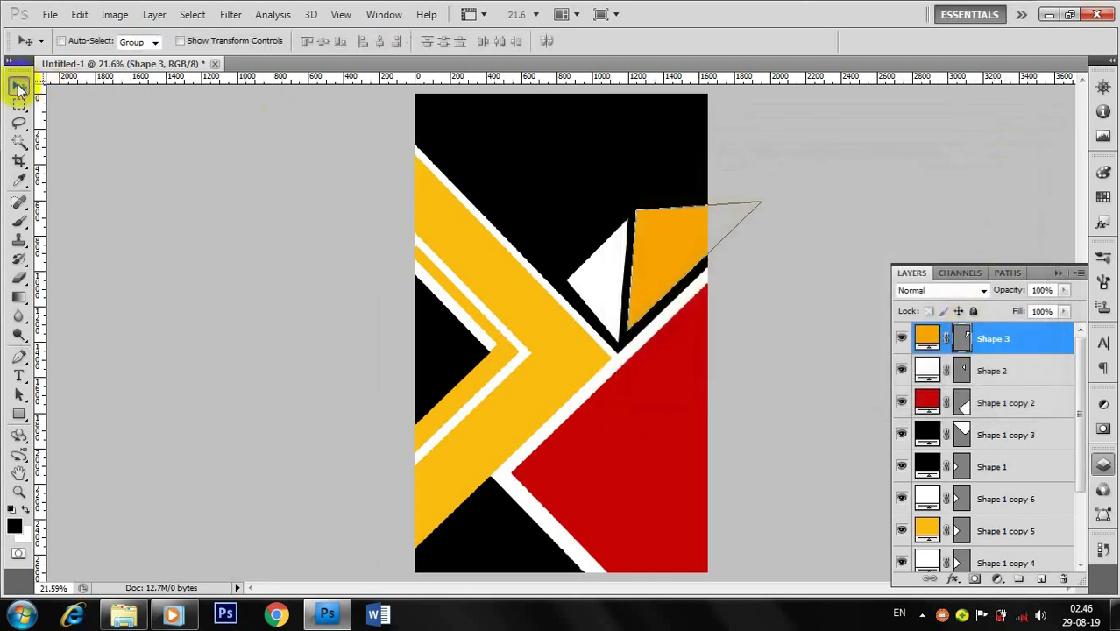
click(488, 280)
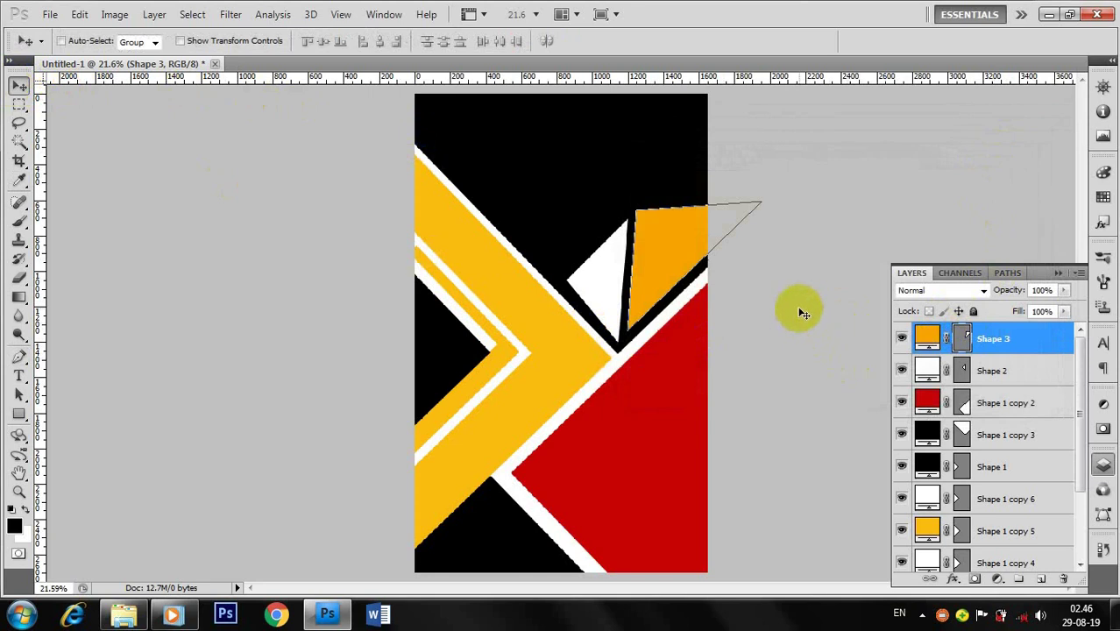
- Duplicate white Shape 2 to the right edge, rotated about 48° and scaled to 34.12%
click(1041, 579)
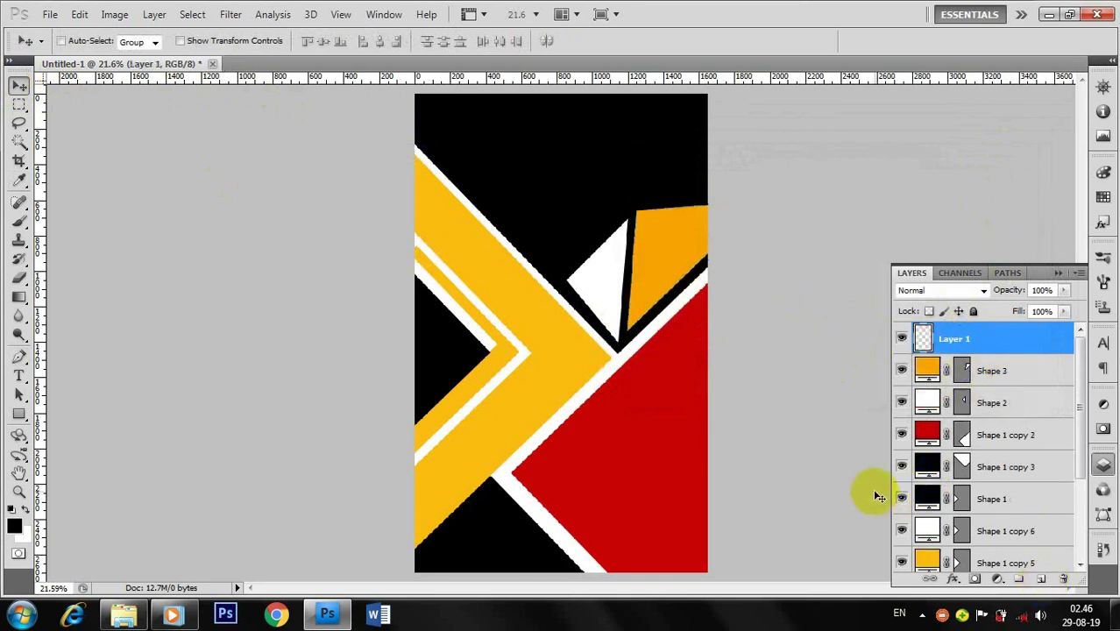
click(692, 195)
click(927, 373)
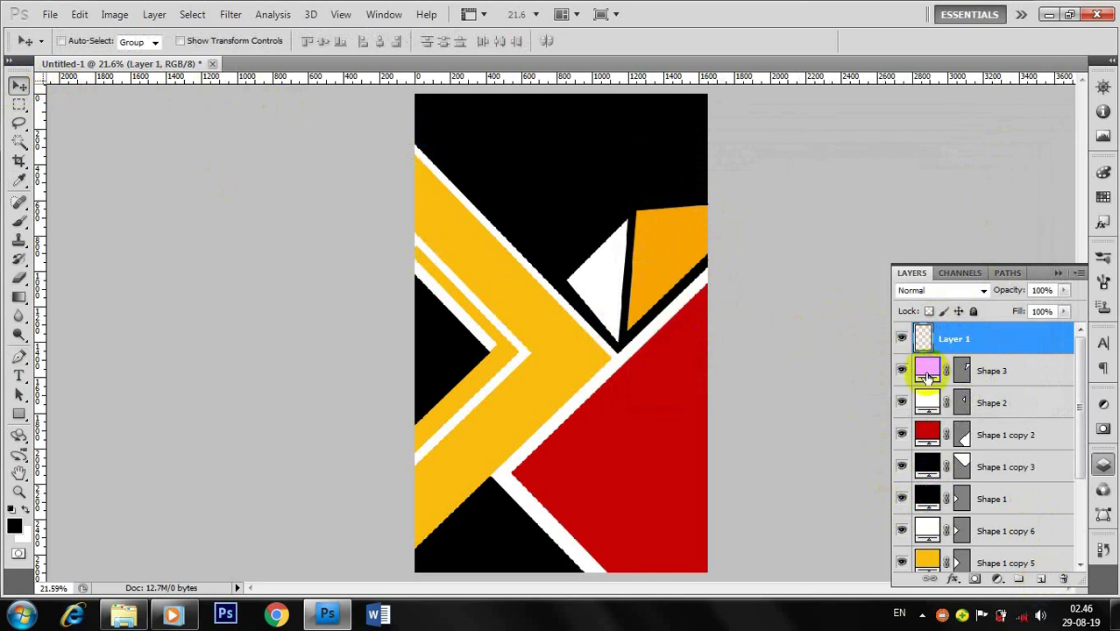
click(927, 403)
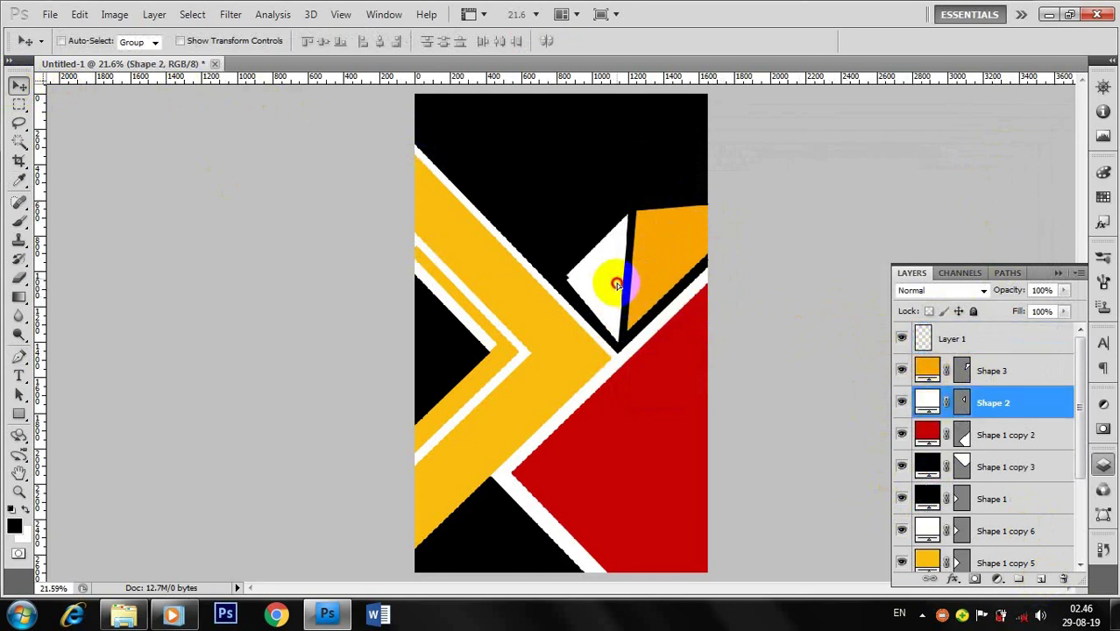
drag(612, 281, 693, 181)
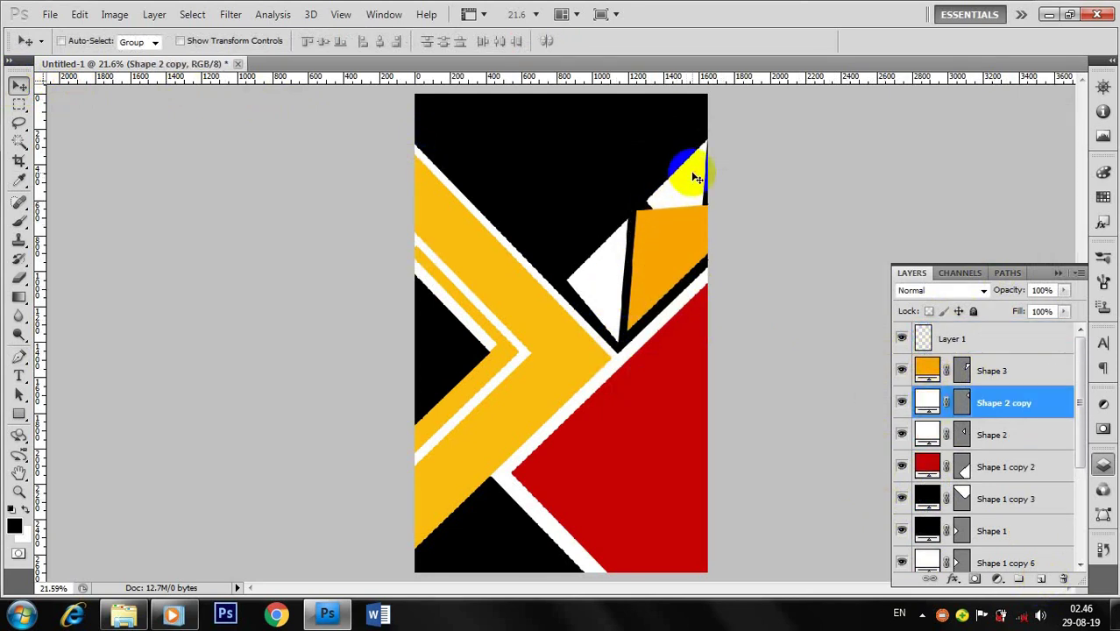
key(ctrl+t)
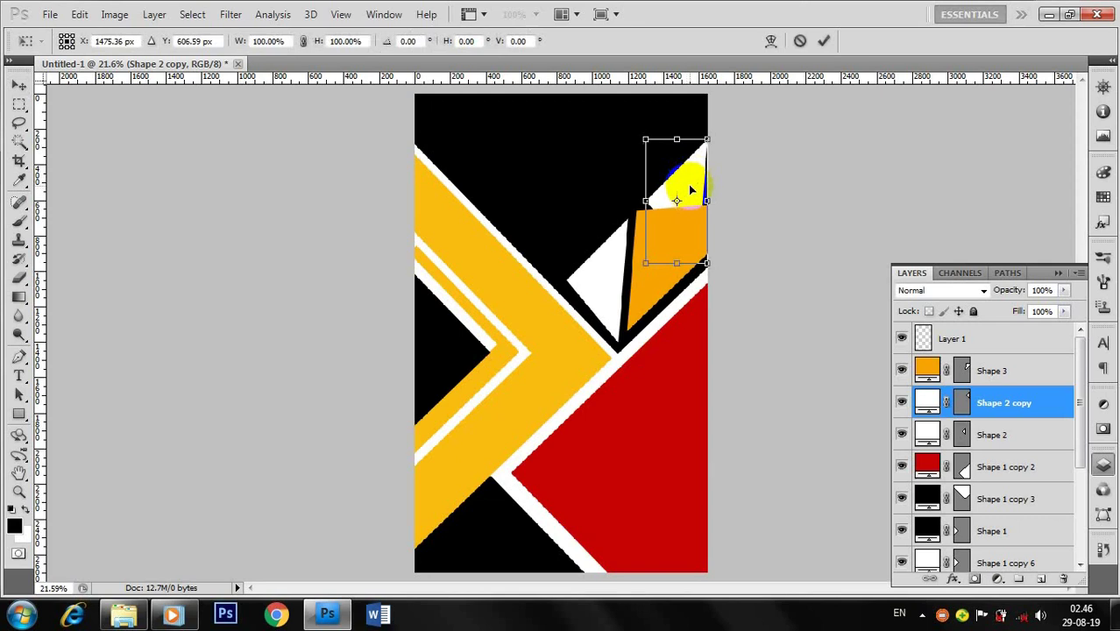
drag(785, 160, 788, 258)
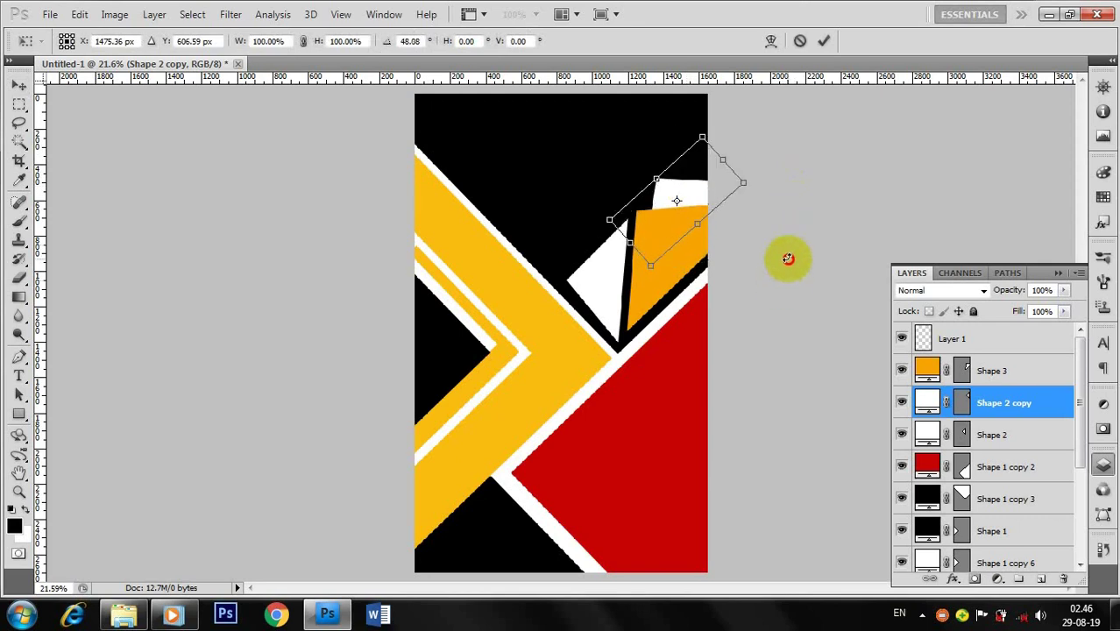
drag(745, 181, 710, 173)
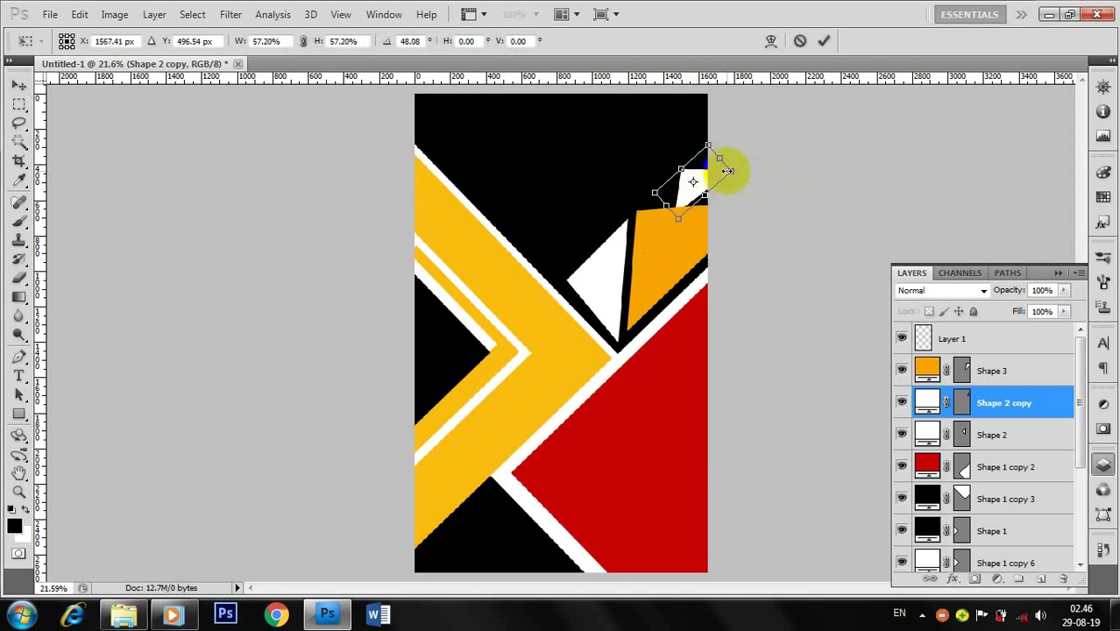
drag(734, 171, 693, 180)
key(Return)
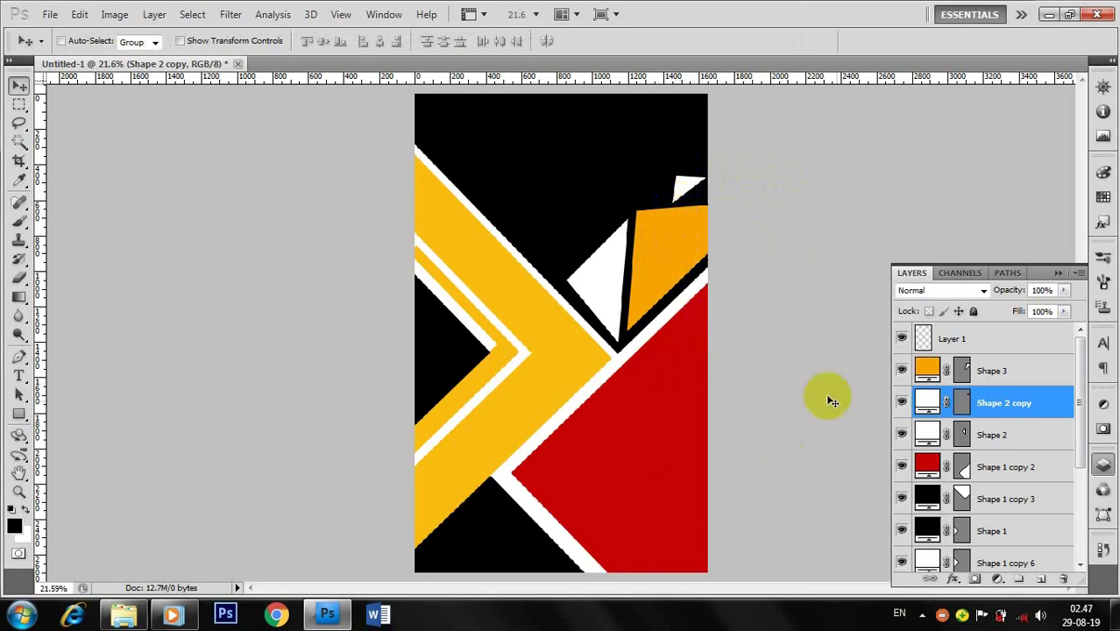
- Open the Filter Gallery on the yellow Shape 1 copy chevron, accepting the rasterize prompt
scroll(1085, 436, down, 3)
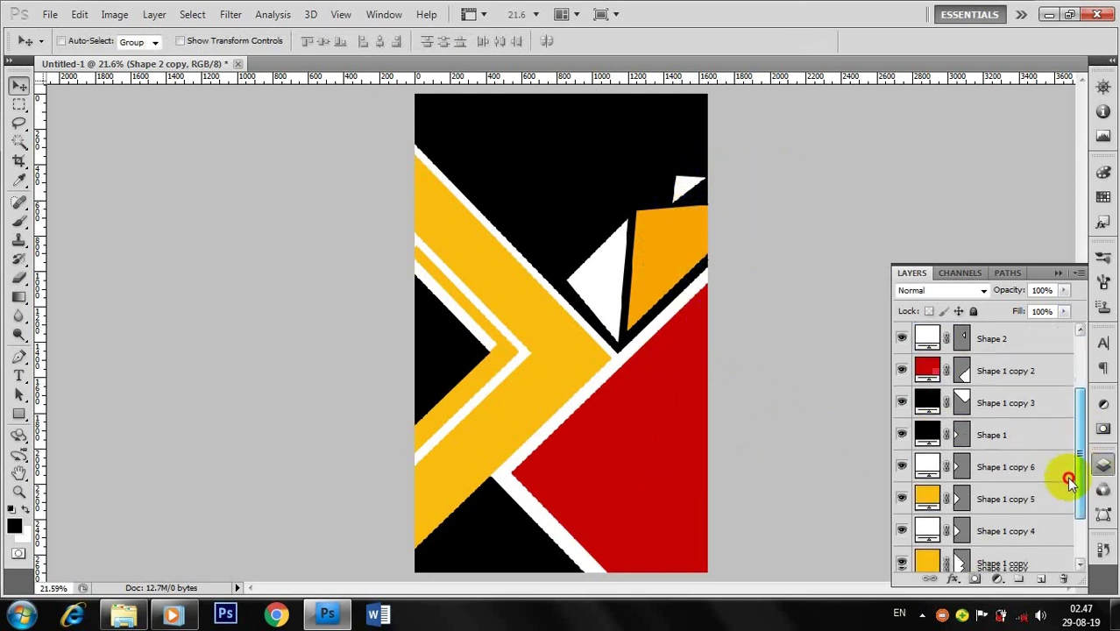
scroll(1065, 475, down, 1)
click(926, 513)
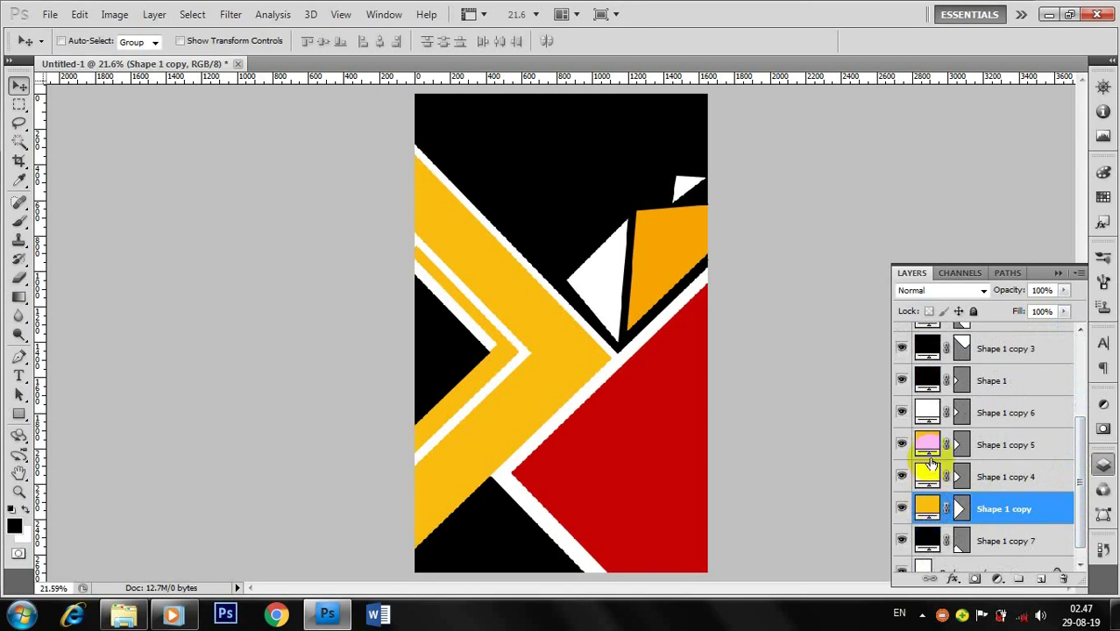
click(901, 509)
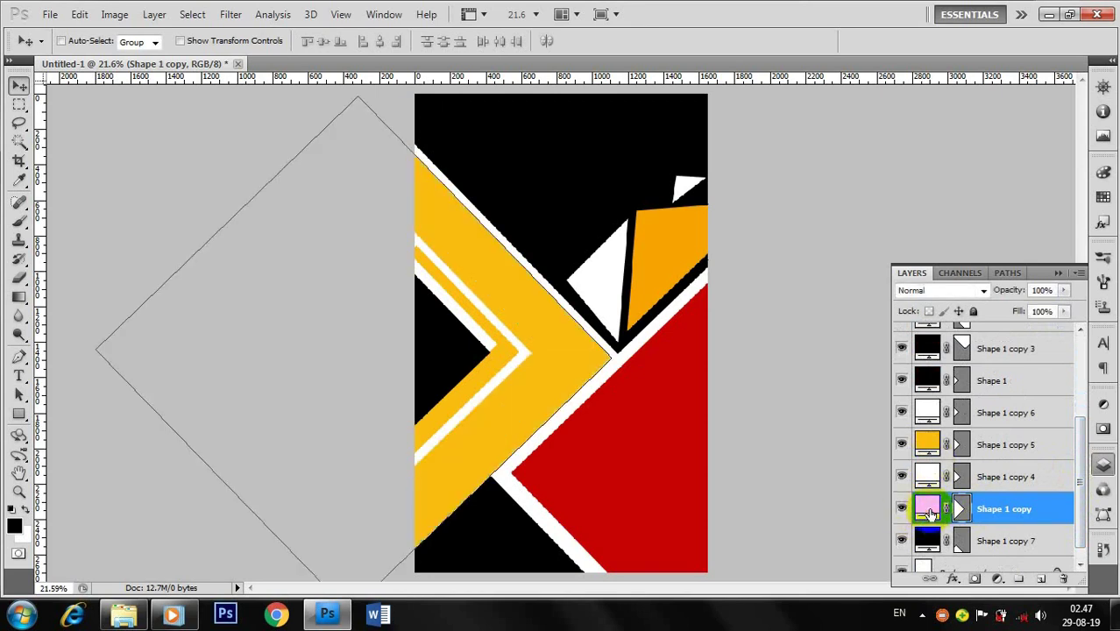
click(243, 16)
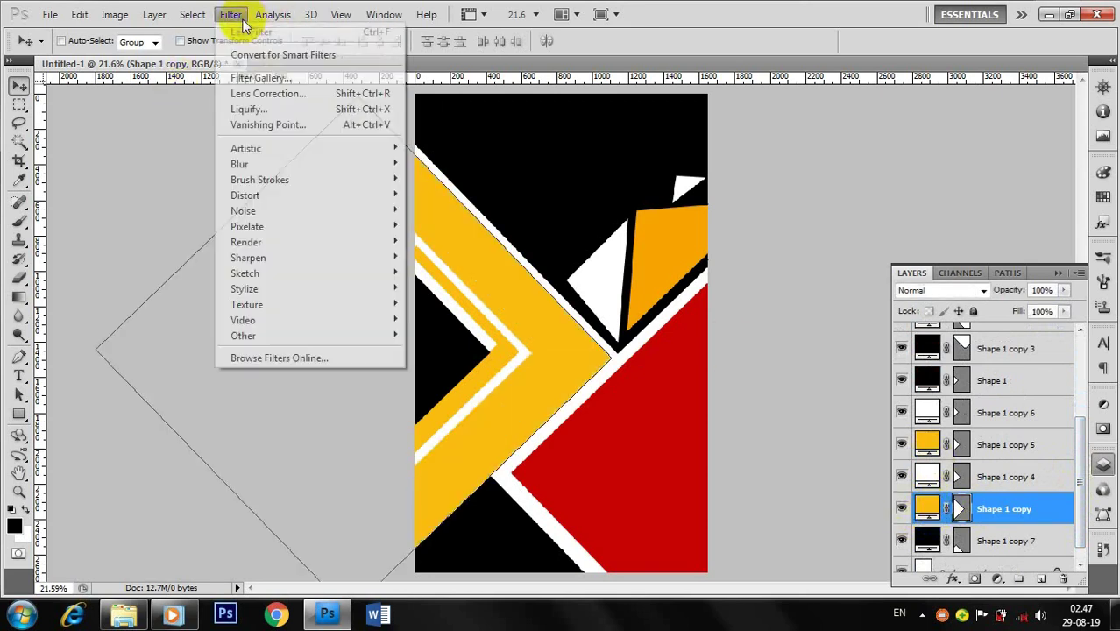
click(274, 95)
click(530, 248)
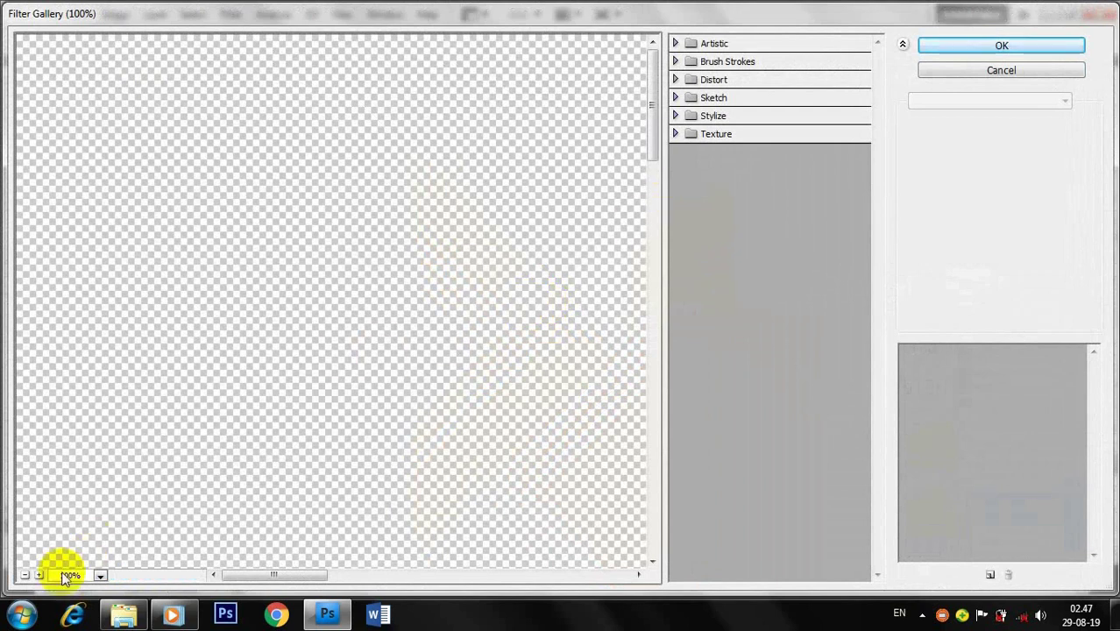
- Zoom the preview to 33.3% and trial Texture filters, adjusting Patchwork square size and relief
click(26, 576)
click(25, 576)
click(26, 576)
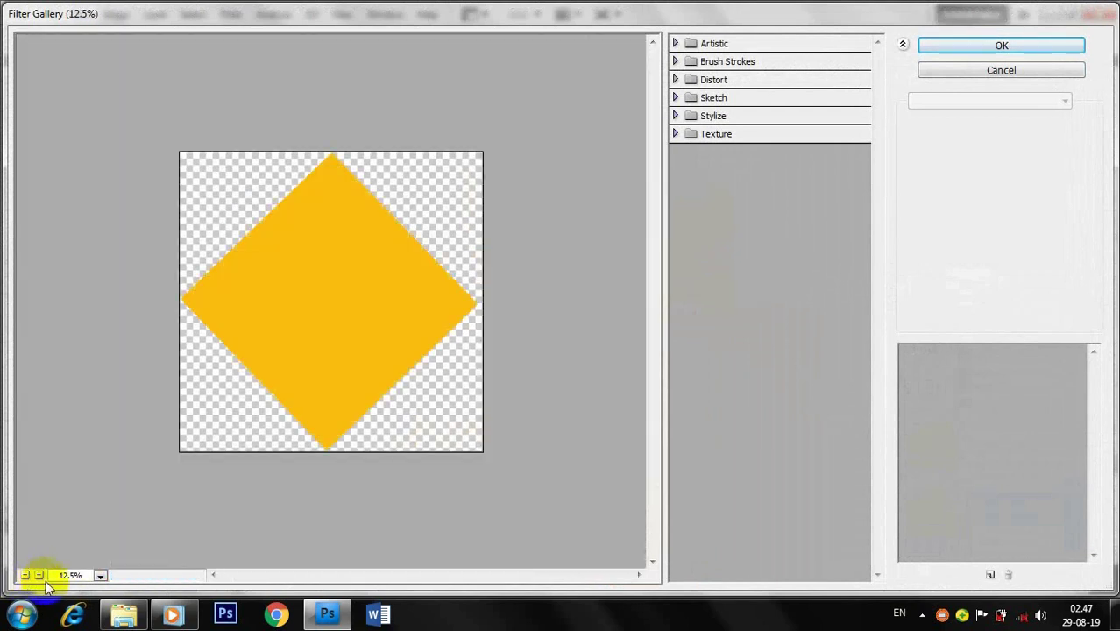
click(39, 576)
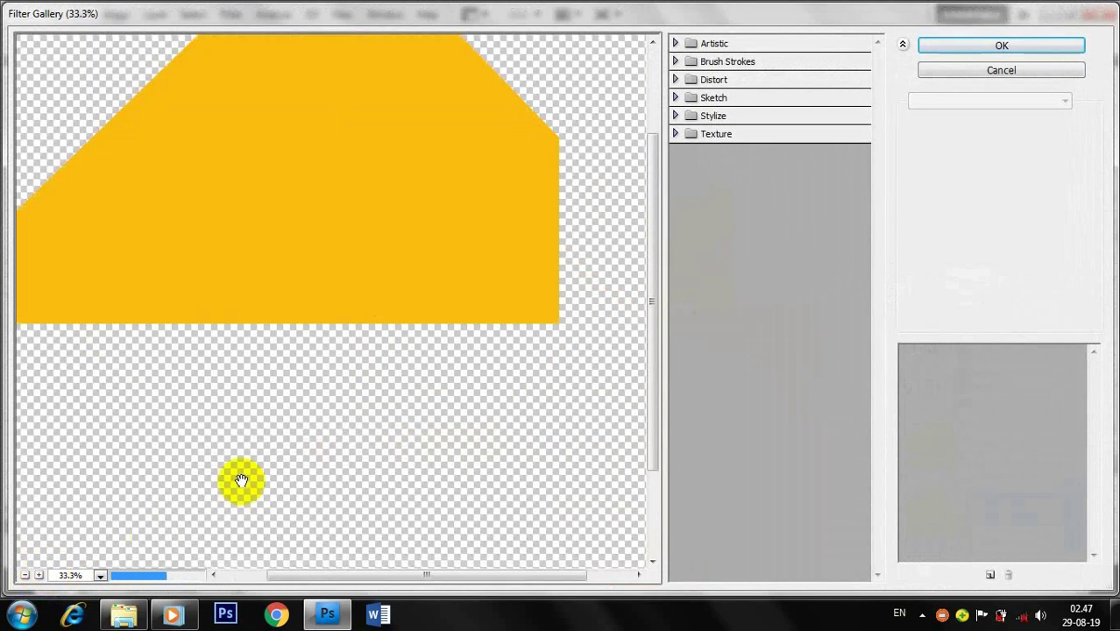
click(714, 133)
click(702, 165)
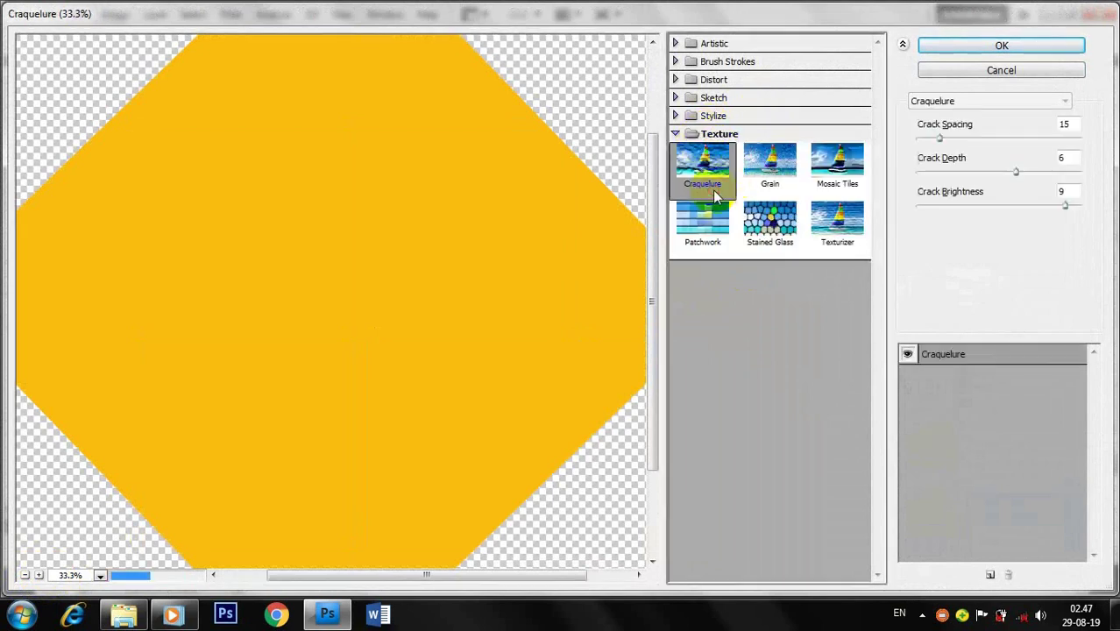
click(701, 232)
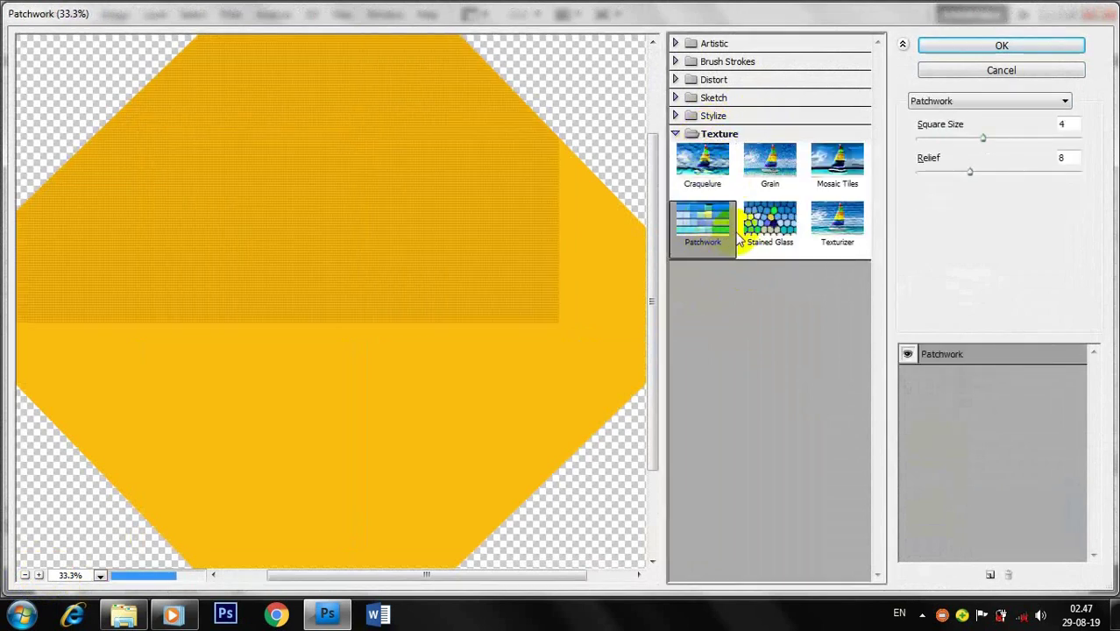
click(775, 233)
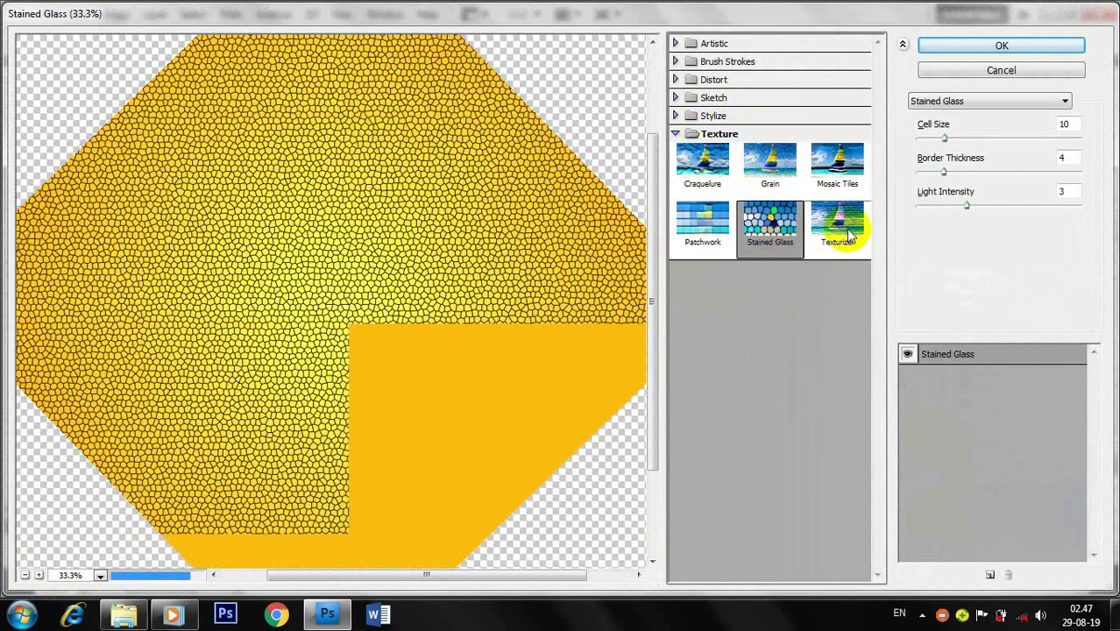
click(841, 229)
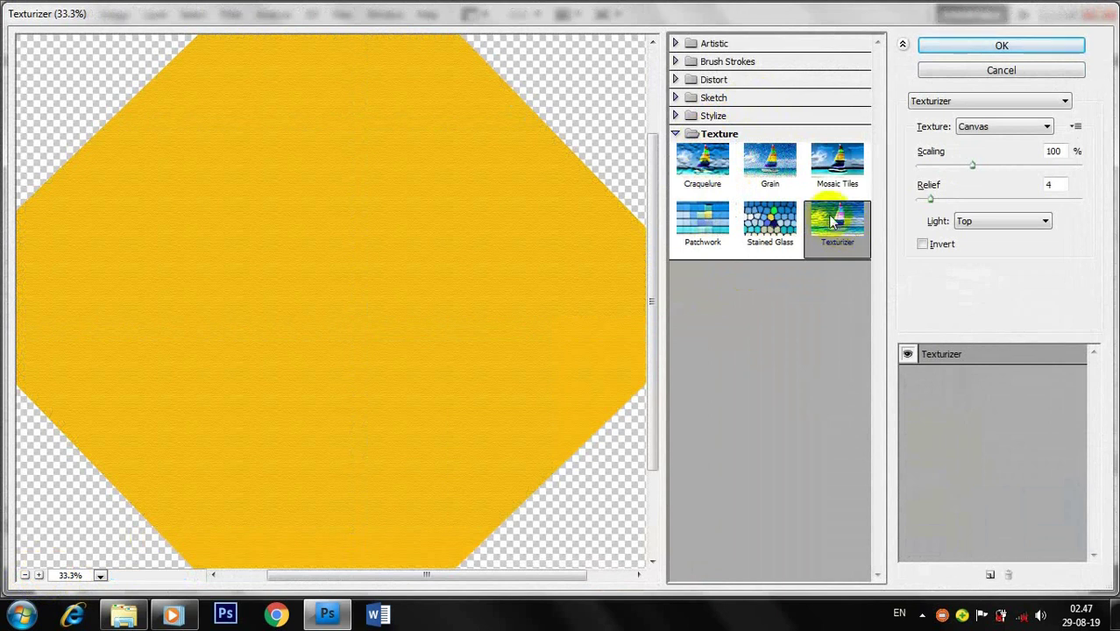
click(822, 171)
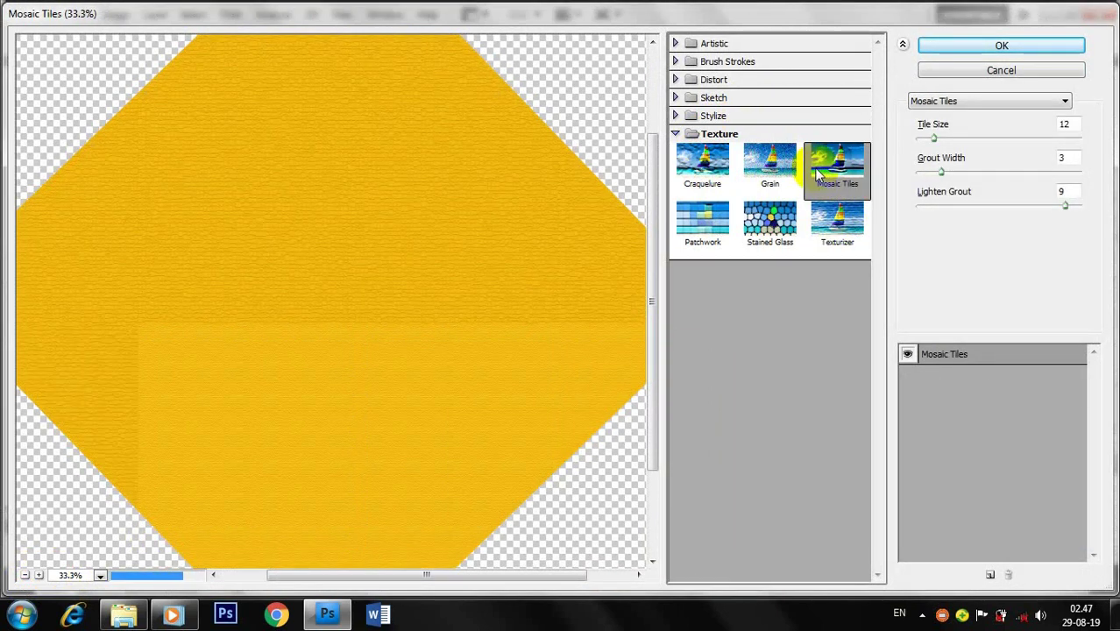
click(747, 169)
click(698, 228)
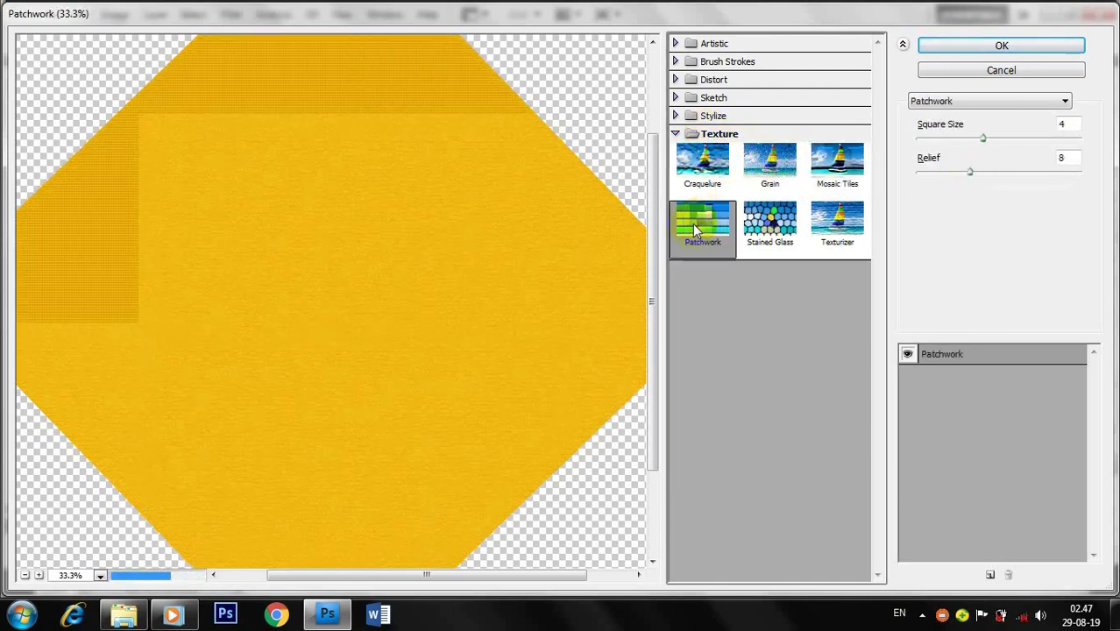
mouse_move(969, 172)
mouse_down()
mouse_move(1101, 178)
mouse_move(930, 173)
mouse_up()
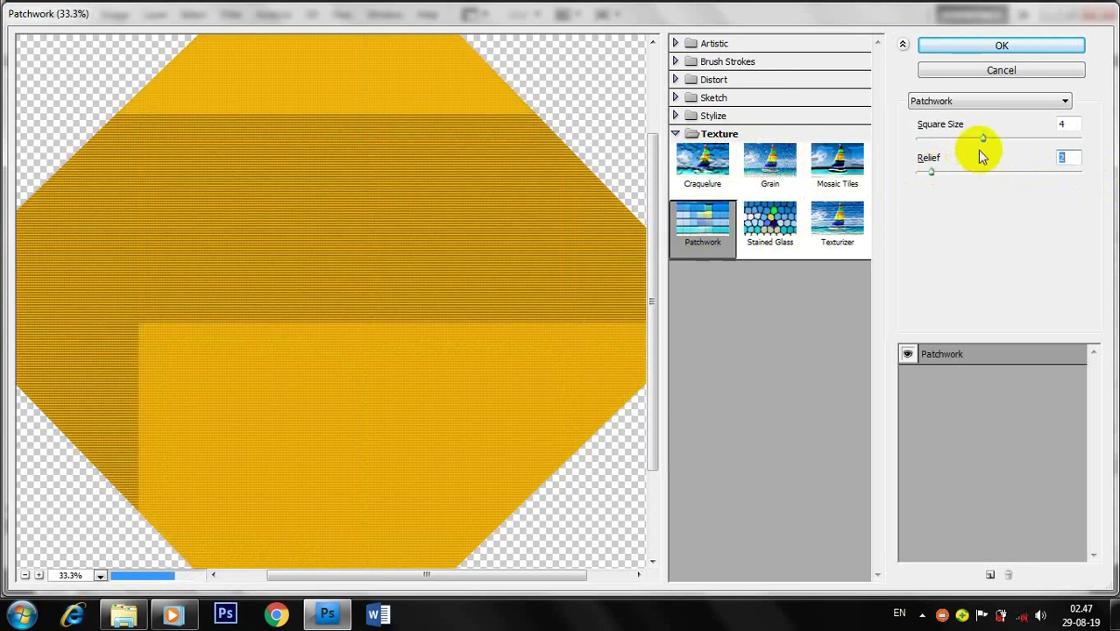
drag(983, 139, 1082, 140)
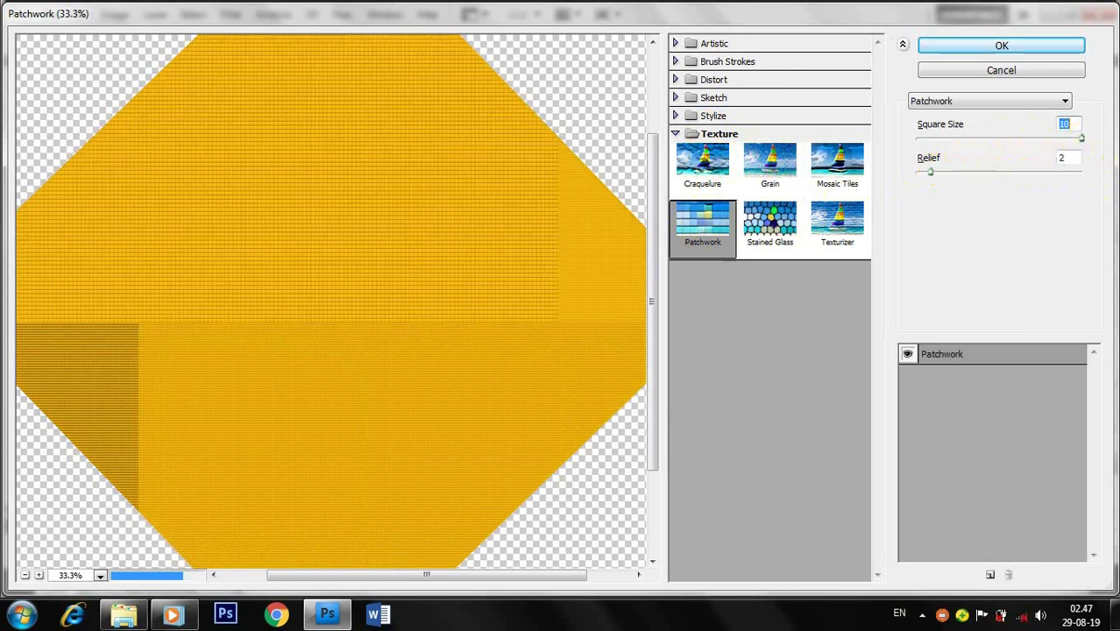
drag(1025, 141, 912, 154)
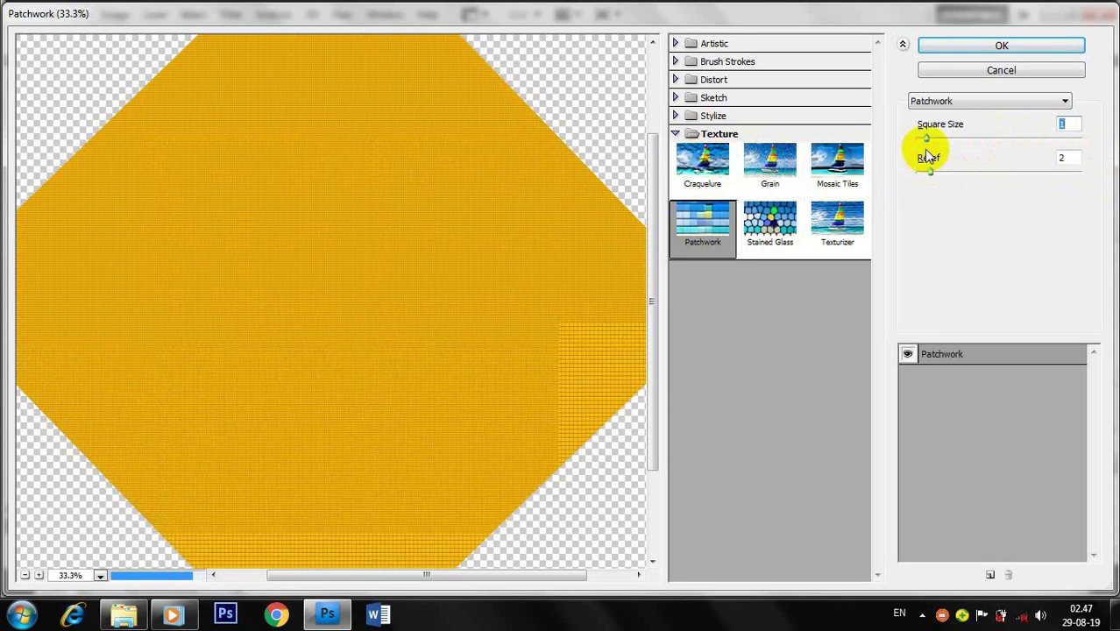
- Apply Texturizer with Canvas texture, adjusted Scaling and Relief 4, to the yellow chevron
click(841, 230)
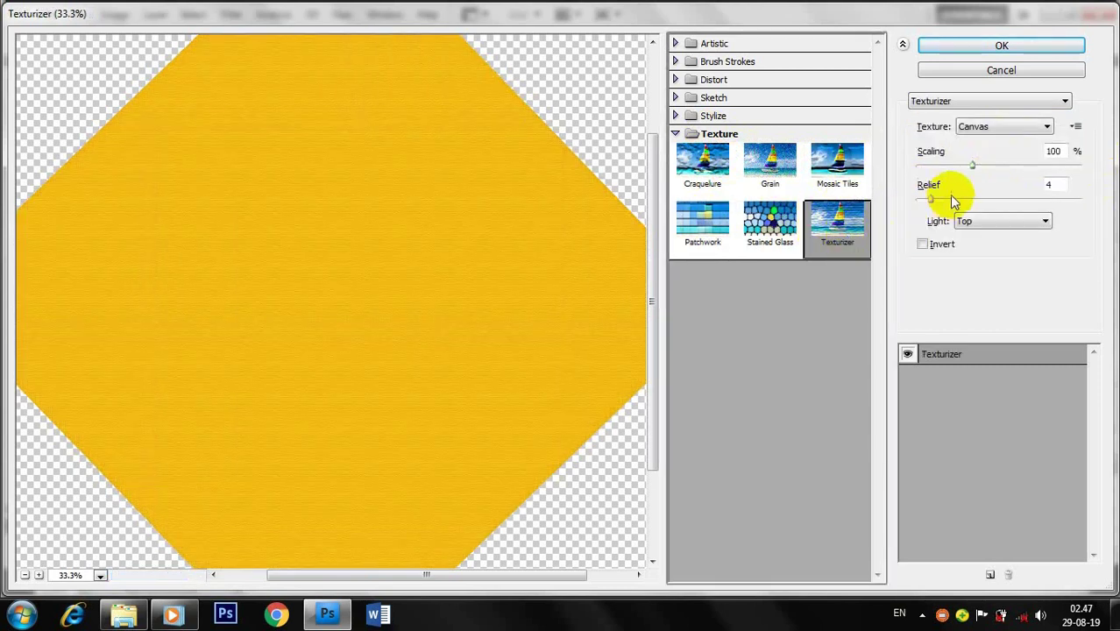
mouse_move(972, 166)
mouse_down()
mouse_move(1054, 181)
mouse_move(983, 179)
mouse_move(975, 202)
mouse_up()
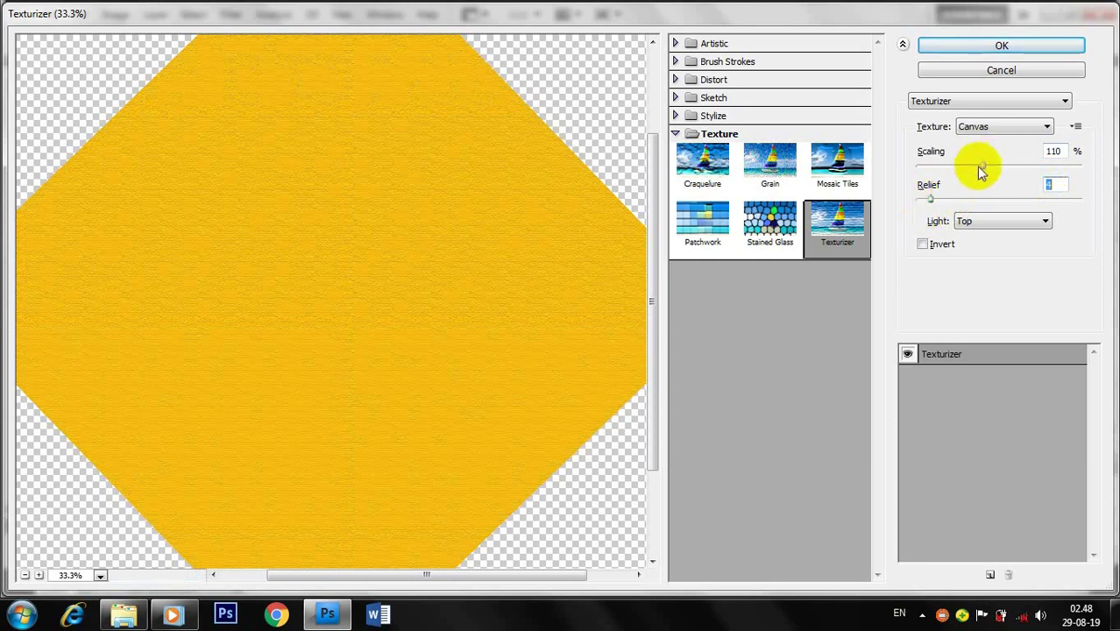
drag(983, 165, 1030, 176)
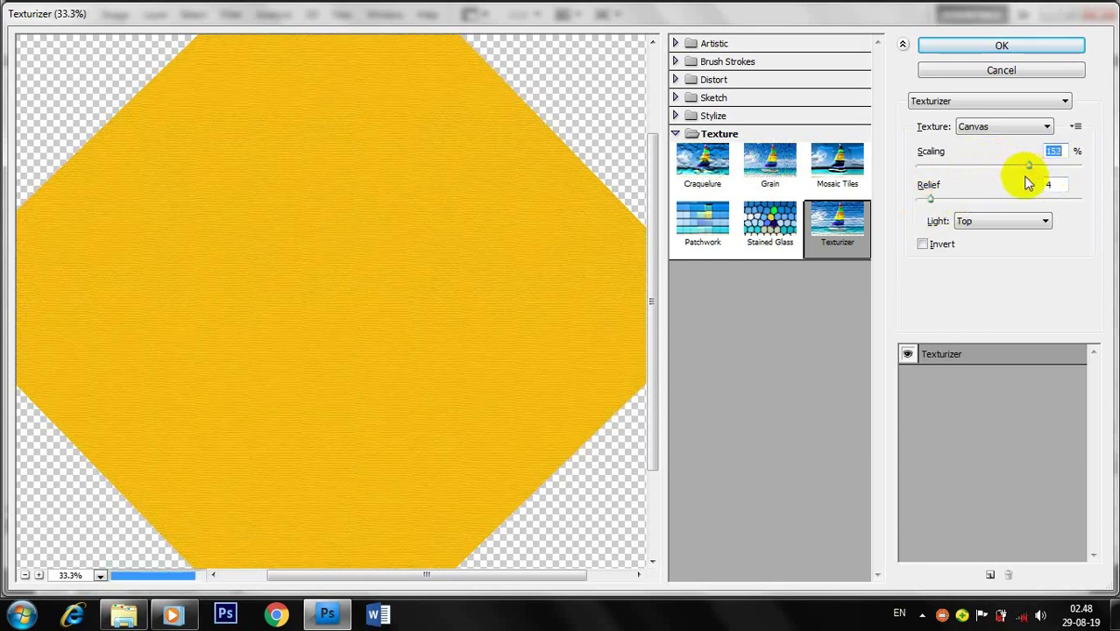
mouse_move(1020, 171)
mouse_down()
mouse_move(986, 172)
mouse_move(1008, 168)
mouse_up()
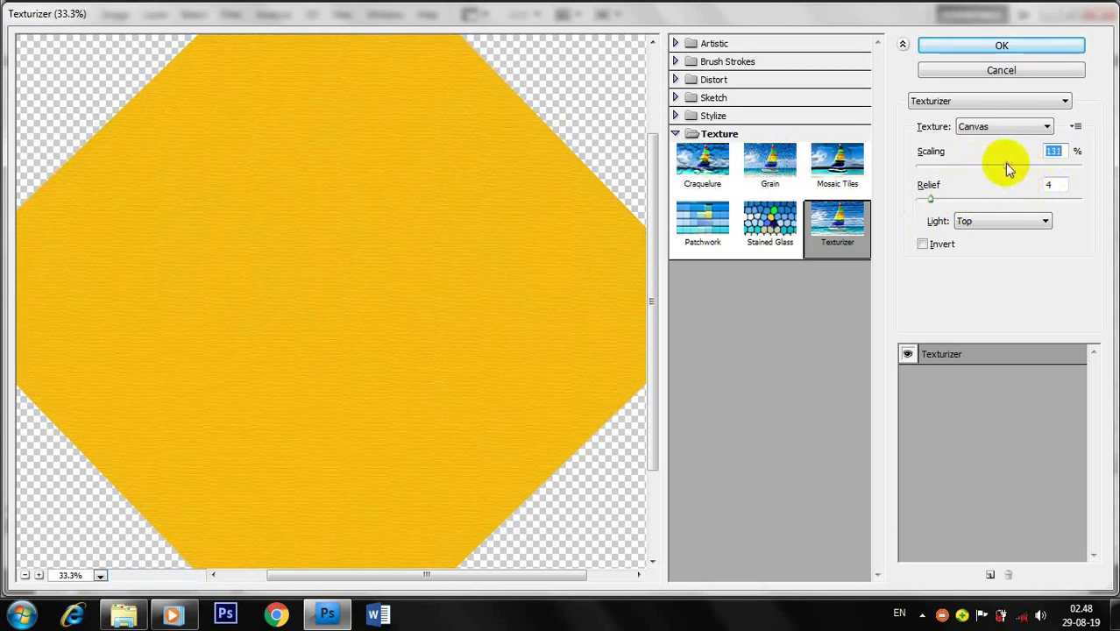
click(990, 45)
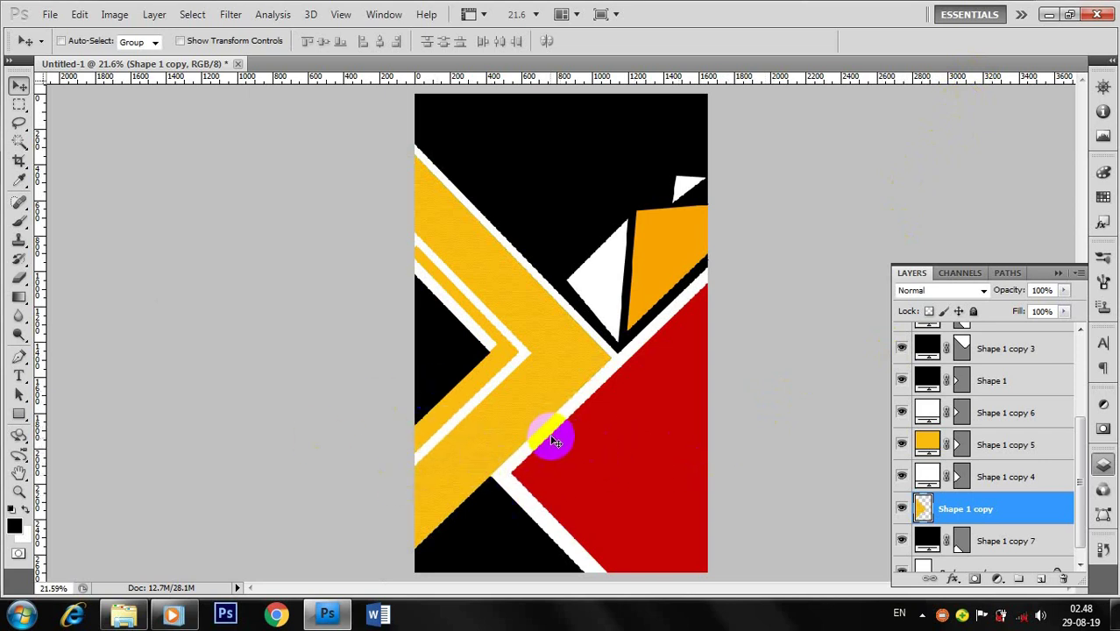
click(922, 445)
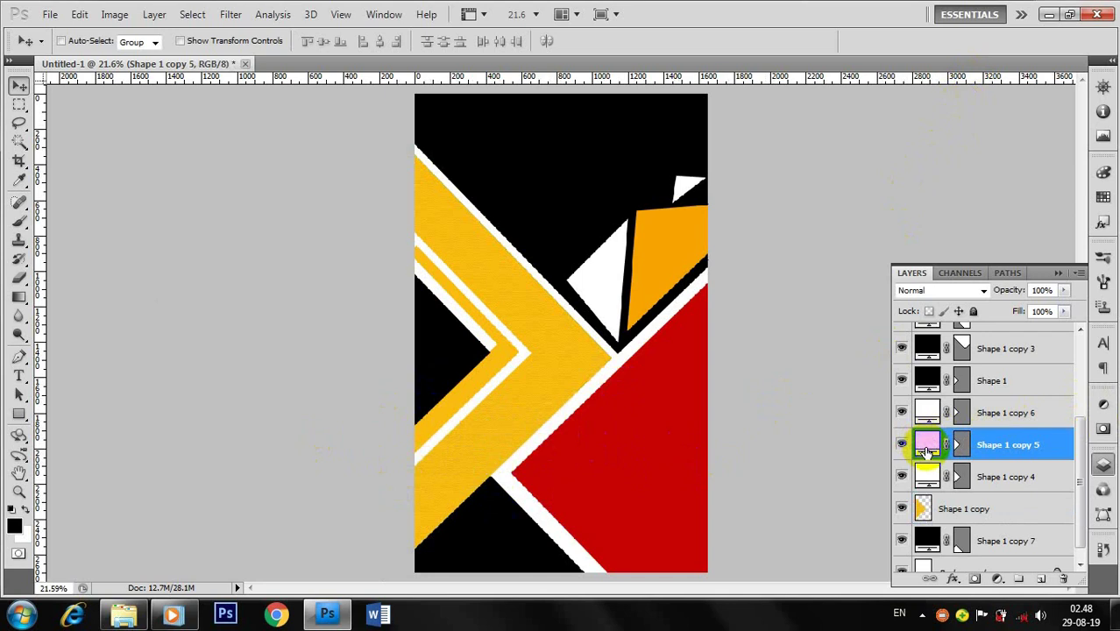
scroll(957, 384, up, 5)
click(926, 382)
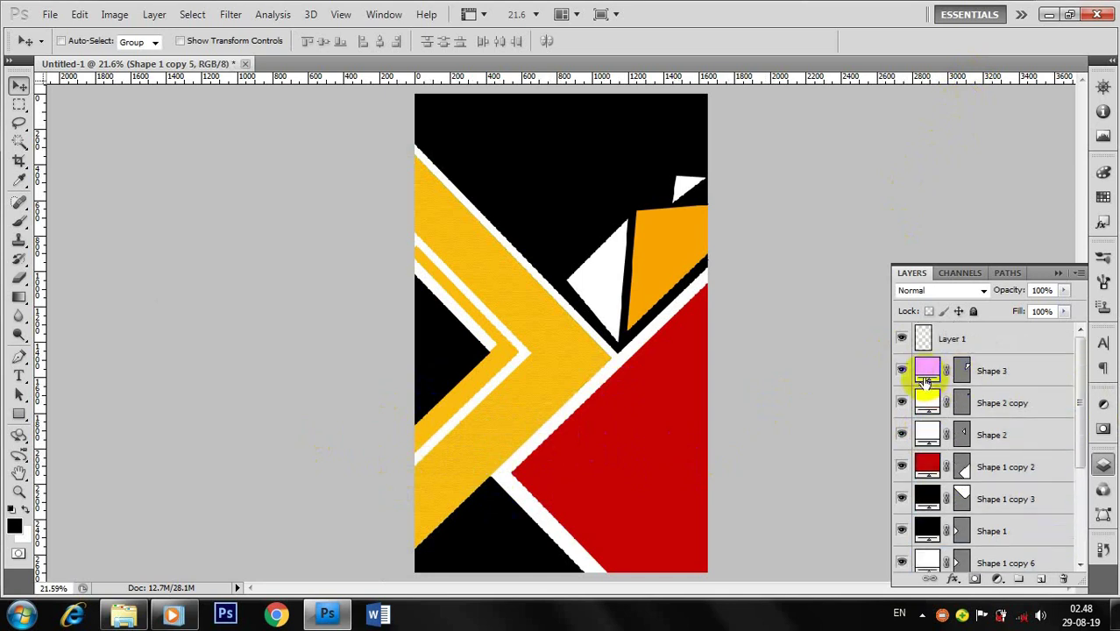
click(927, 374)
double_click(929, 371)
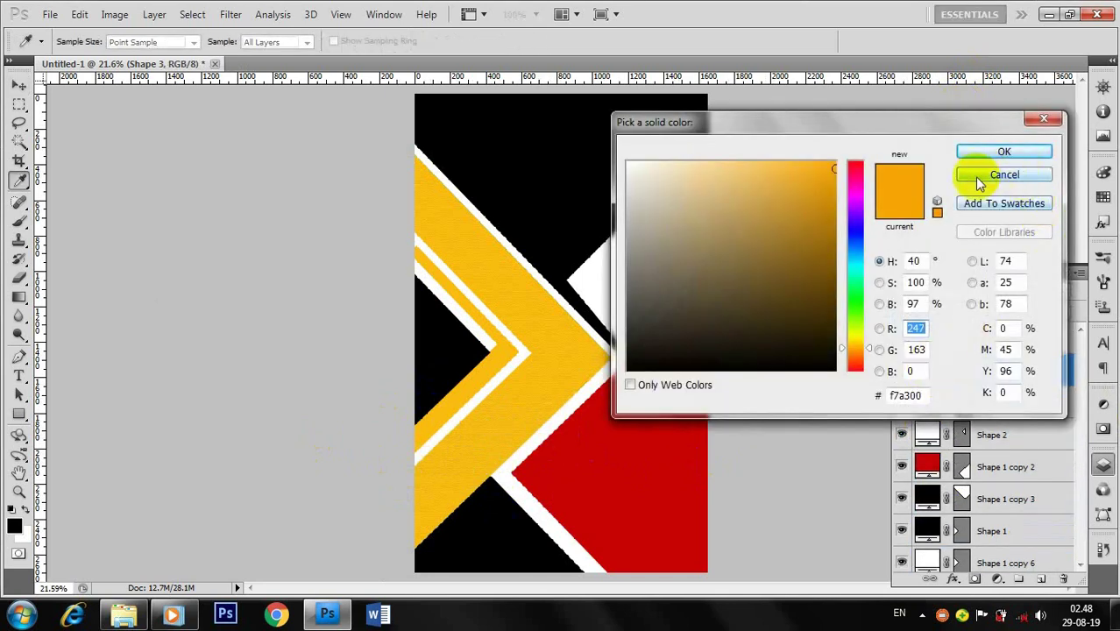
click(1015, 173)
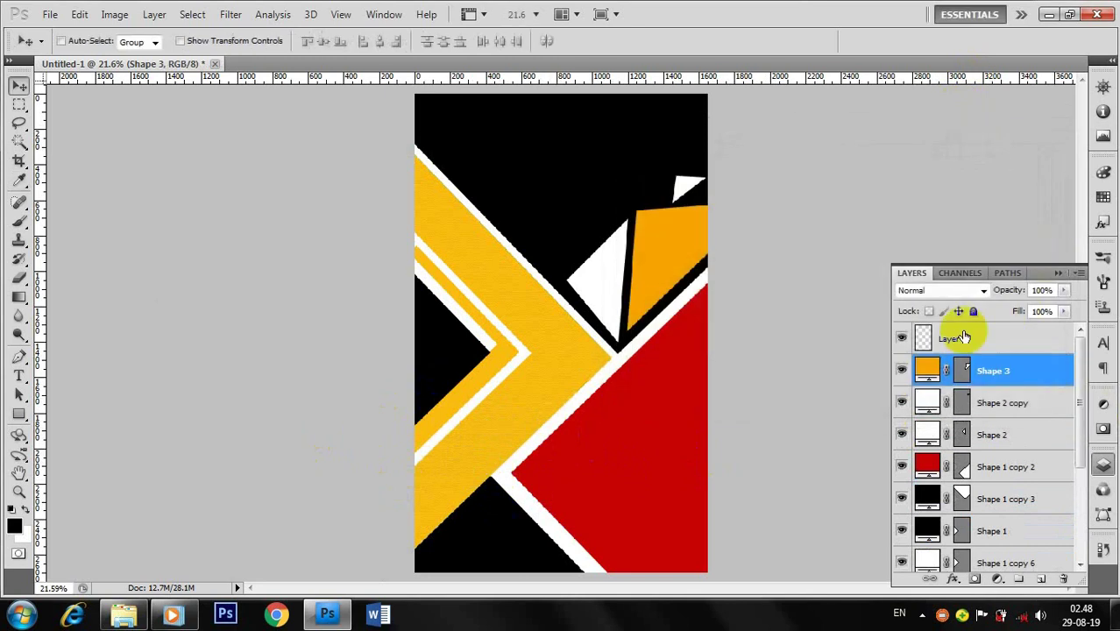
click(611, 230)
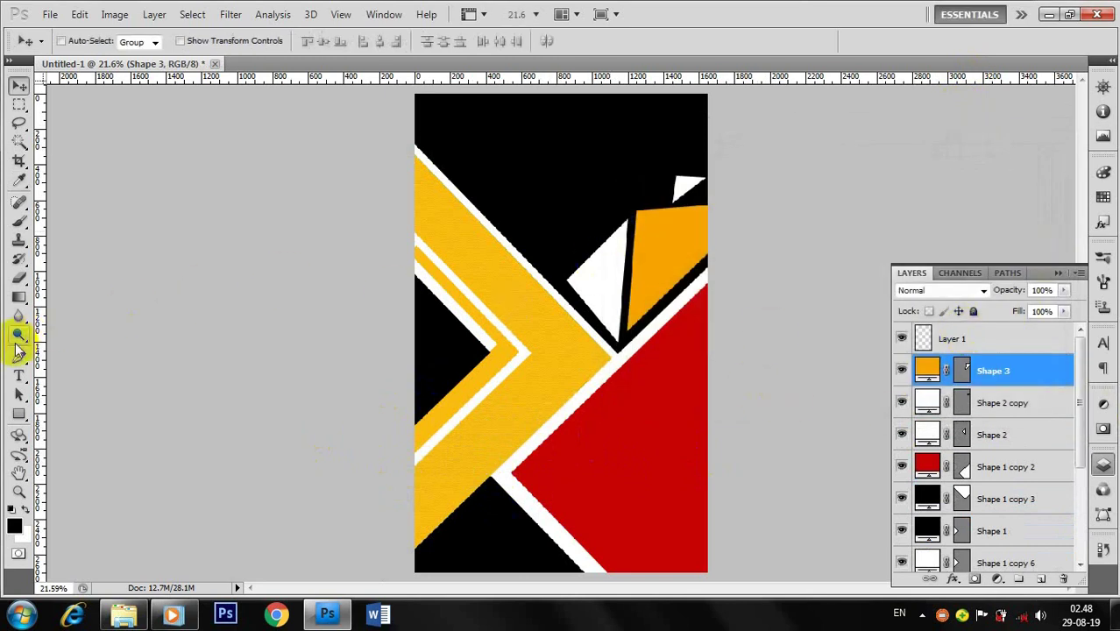
- Set the type font to ChandrabatiMJ and start a text entry near the top of the black area
click(18, 377)
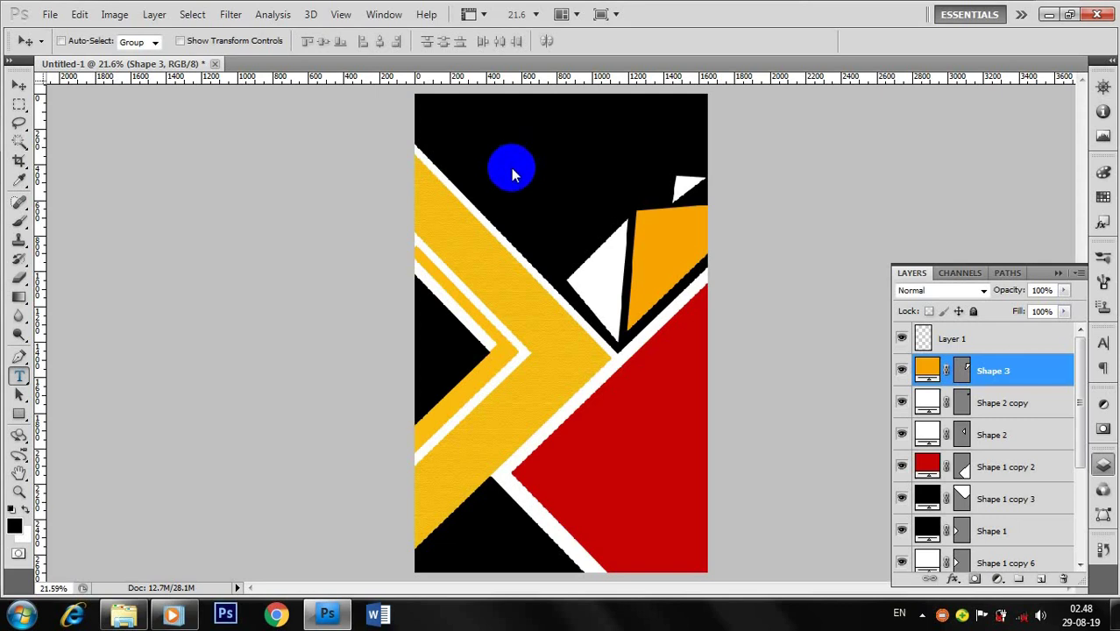
click(494, 144)
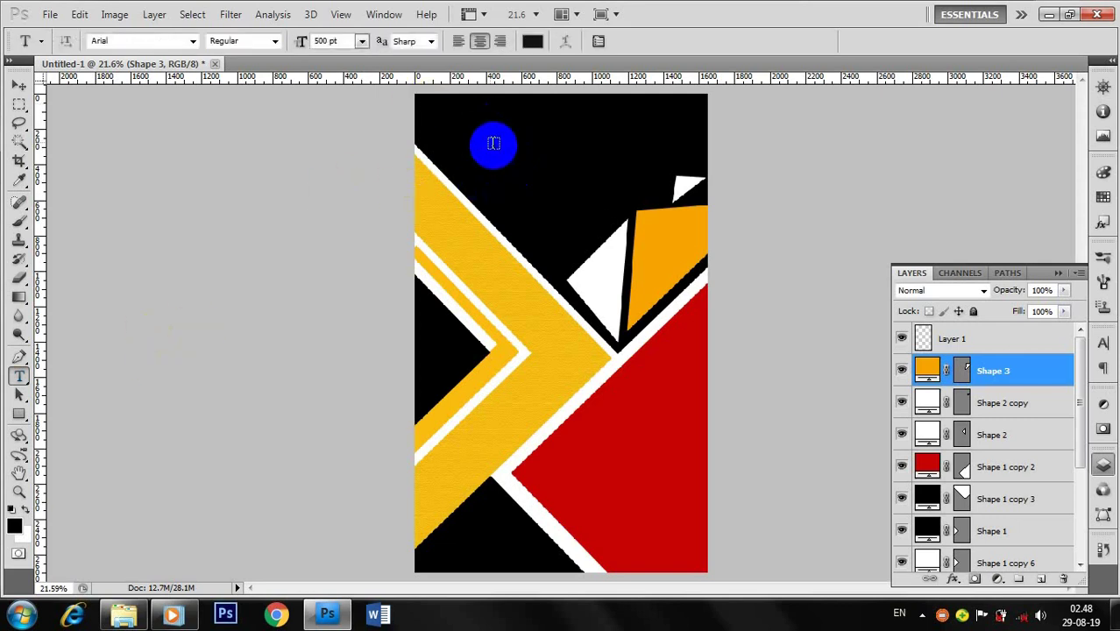
click(192, 42)
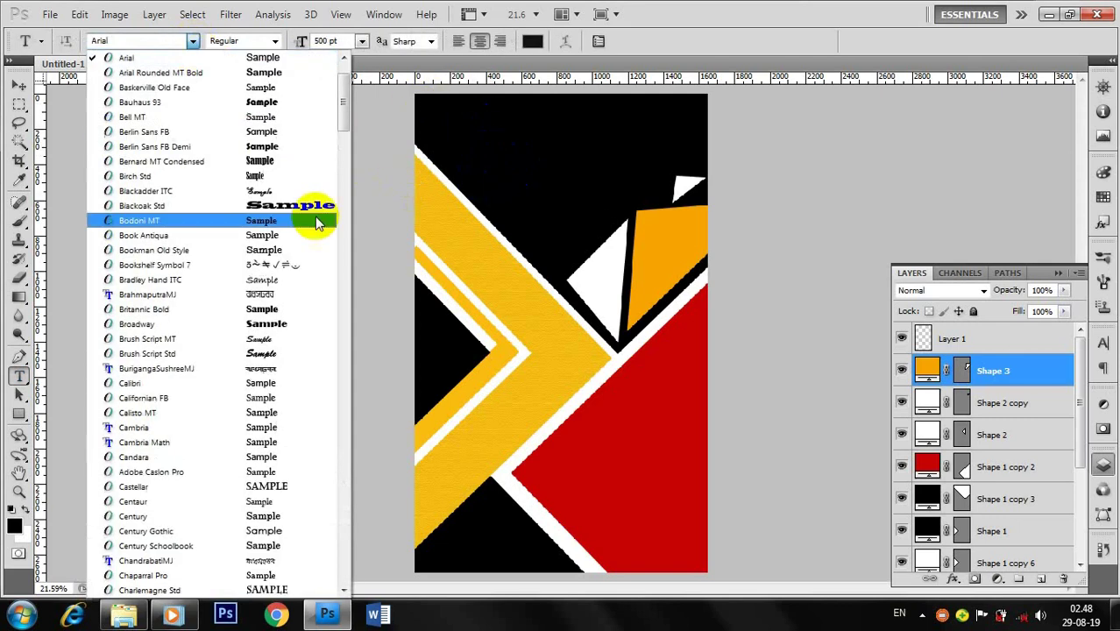
mouse_move(342, 104)
mouse_down()
mouse_move(342, 172)
mouse_move(343, 155)
mouse_move(346, 165)
mouse_up()
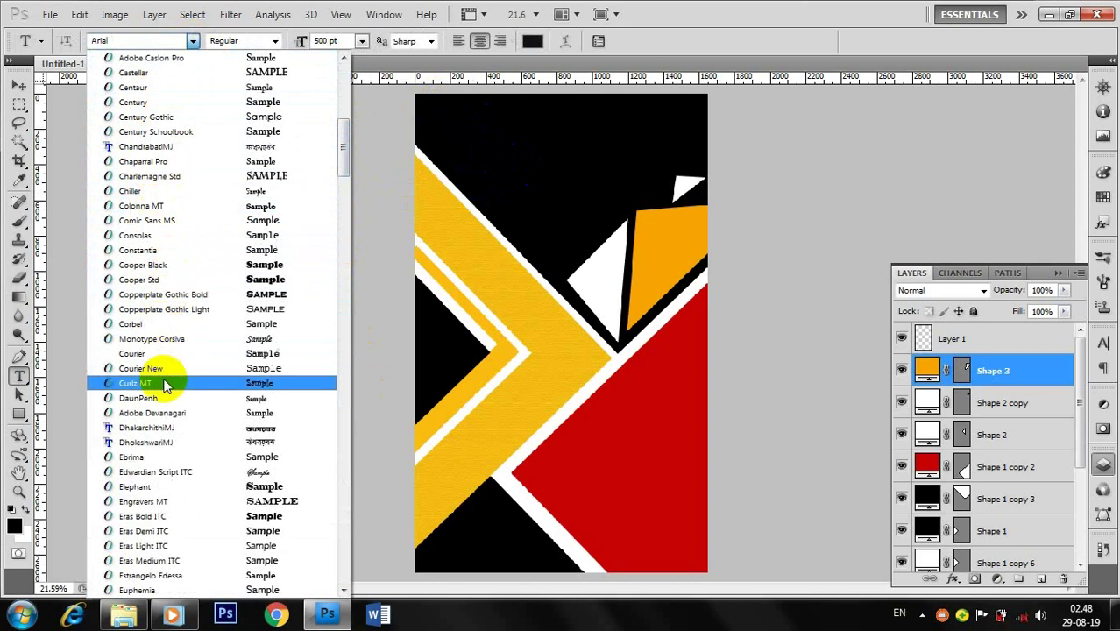
scroll(154, 350, up, 4)
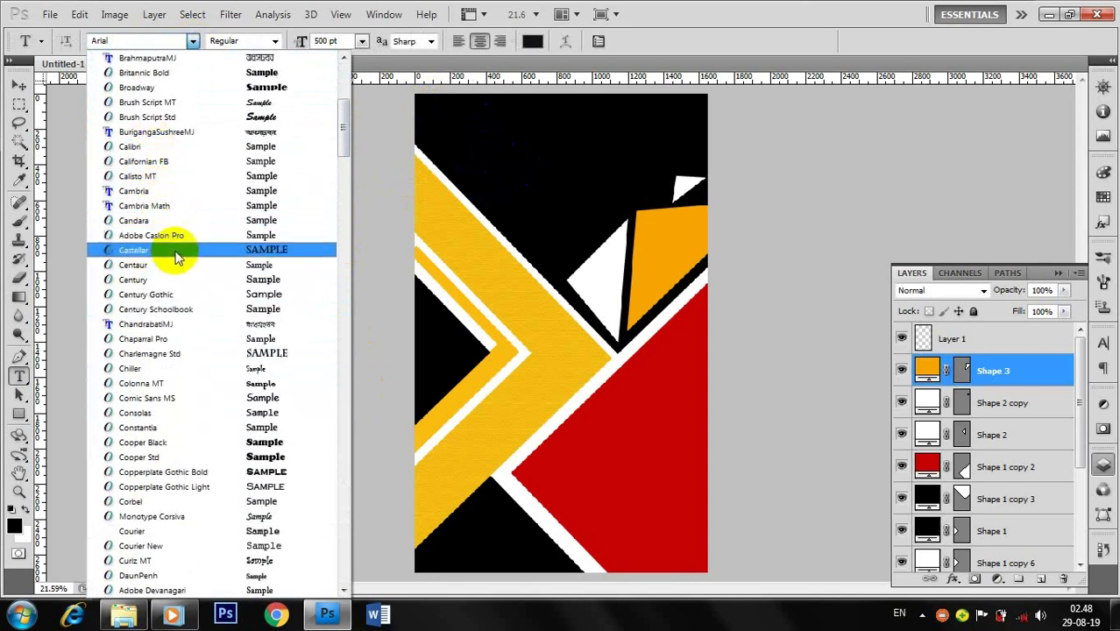
click(175, 326)
click(526, 172)
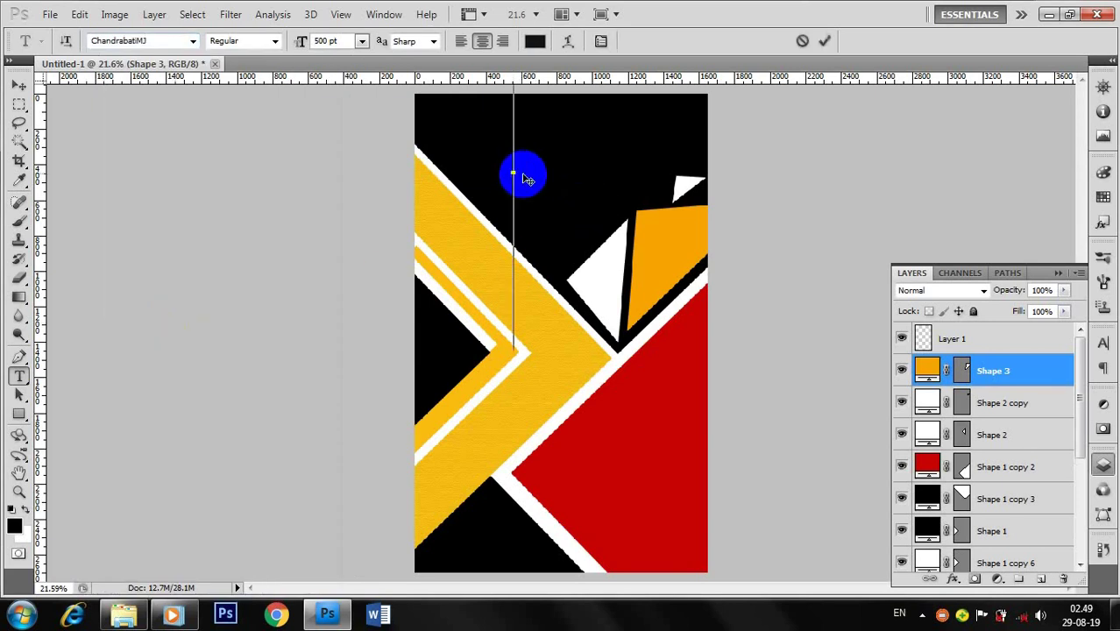
- Set the text size to 60 pt and return to the title's start point near the cover top
click(362, 41)
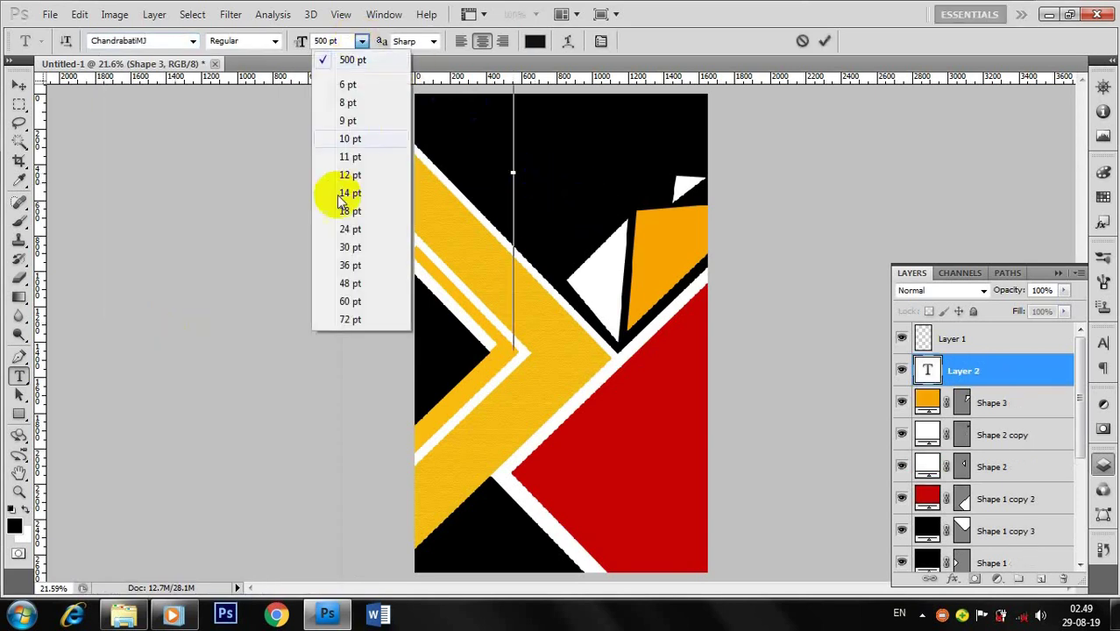
click(354, 301)
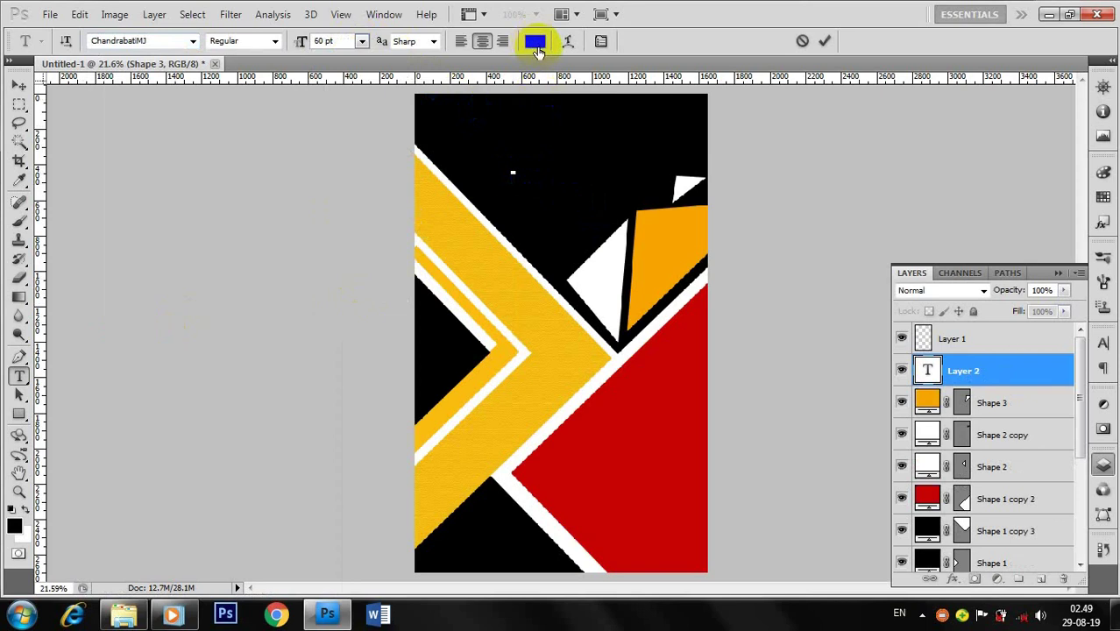
click(519, 171)
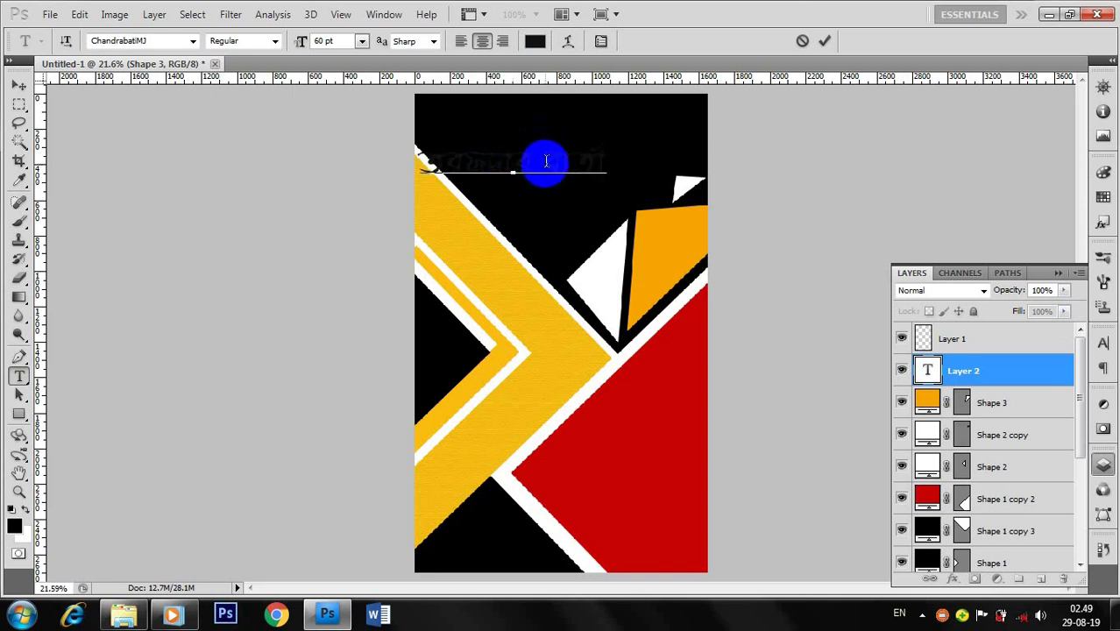
- Select all the title text and reduce its leading to bring the two lines closer
key(ctrl+a)
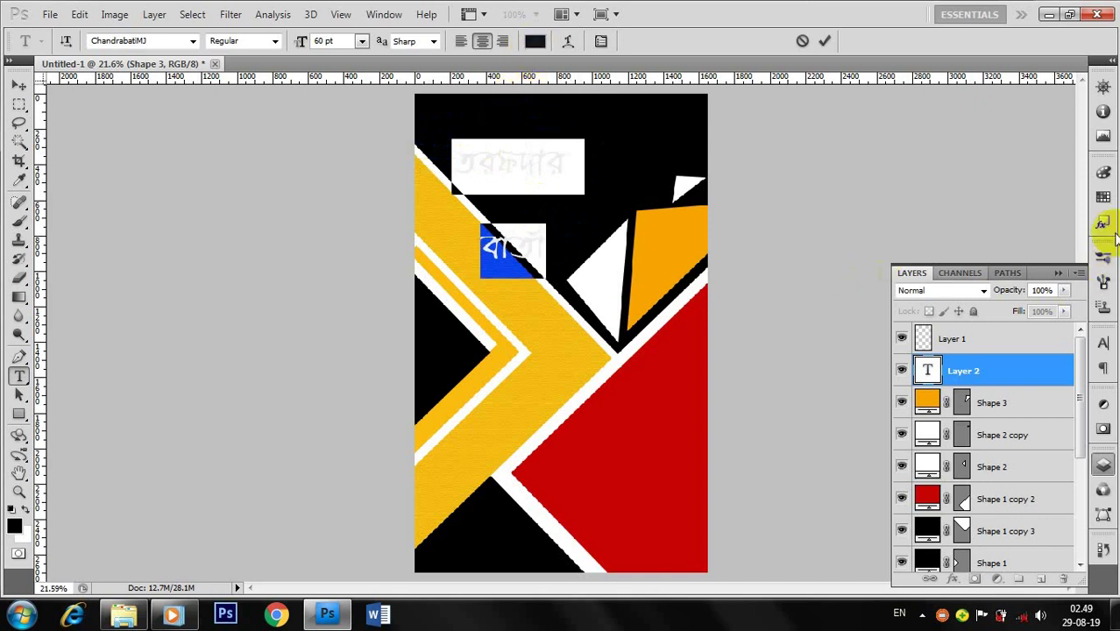
click(1103, 342)
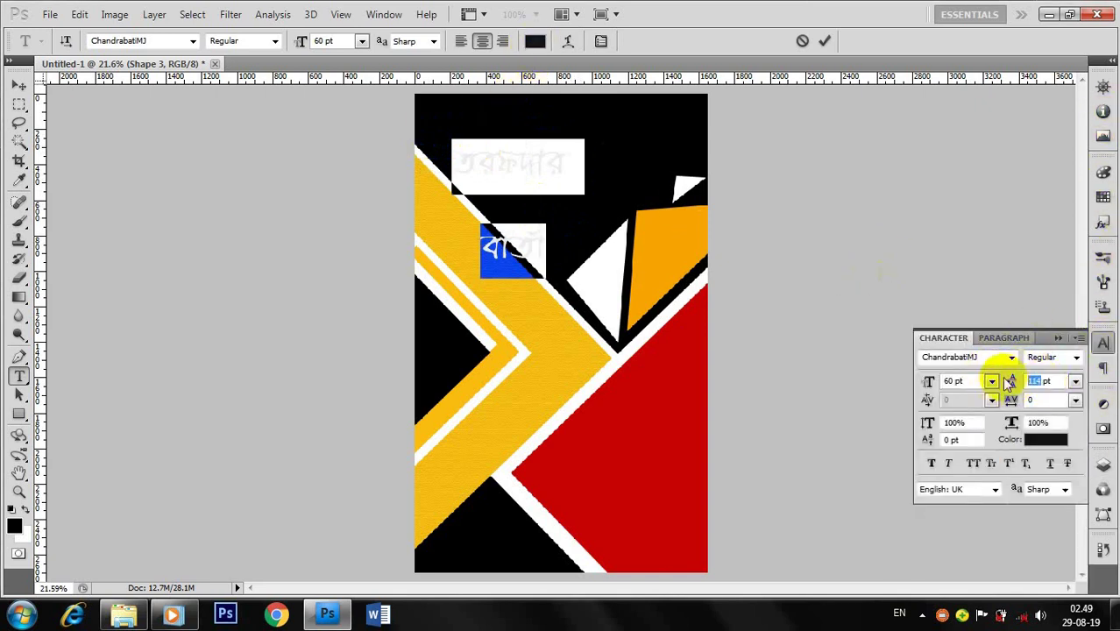
drag(1007, 376, 1006, 392)
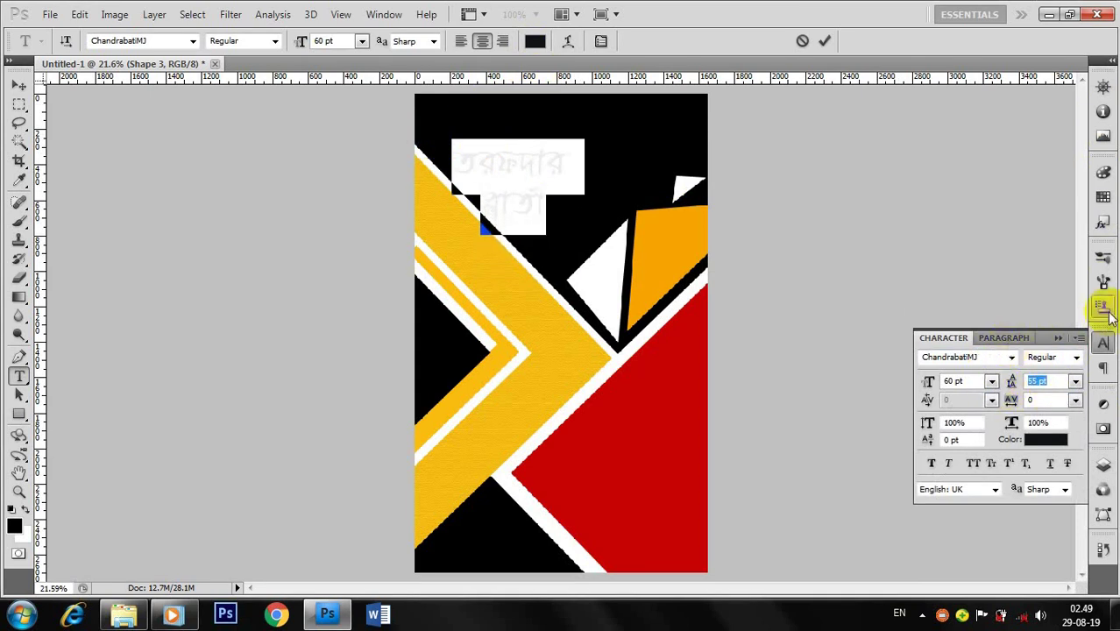
click(1057, 338)
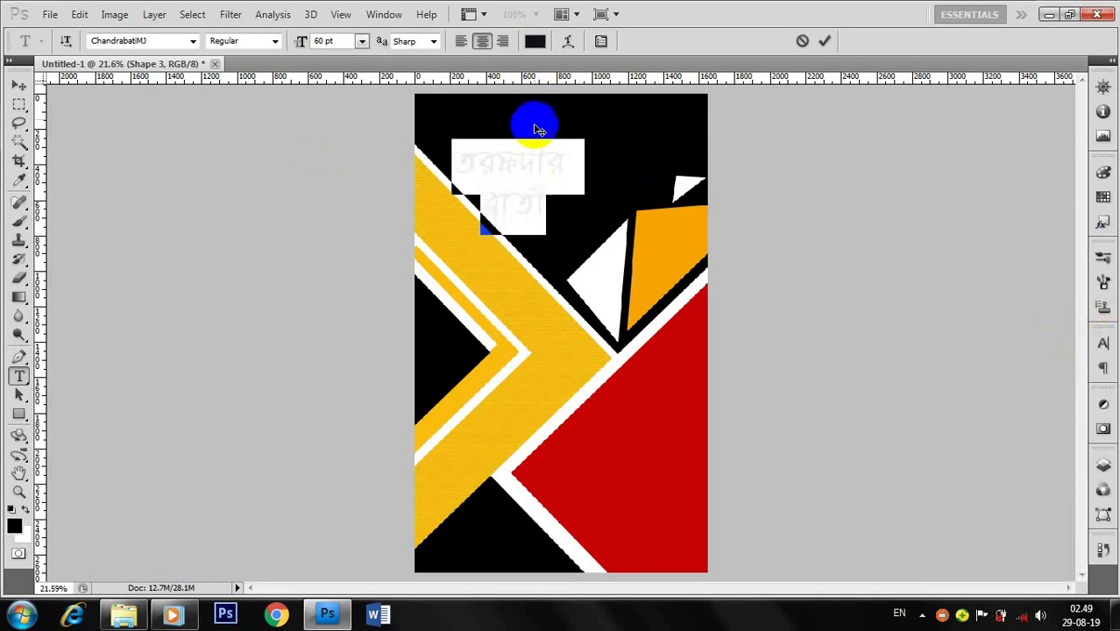
- Colour the title bright yellow #fff600 and move it toward the top centre
click(536, 42)
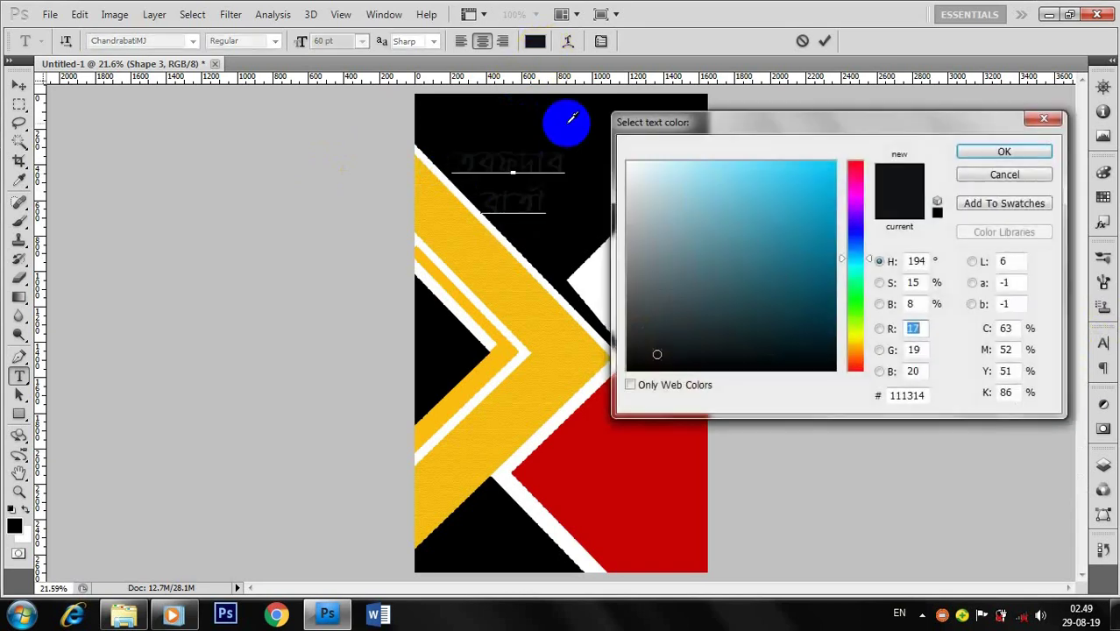
click(859, 337)
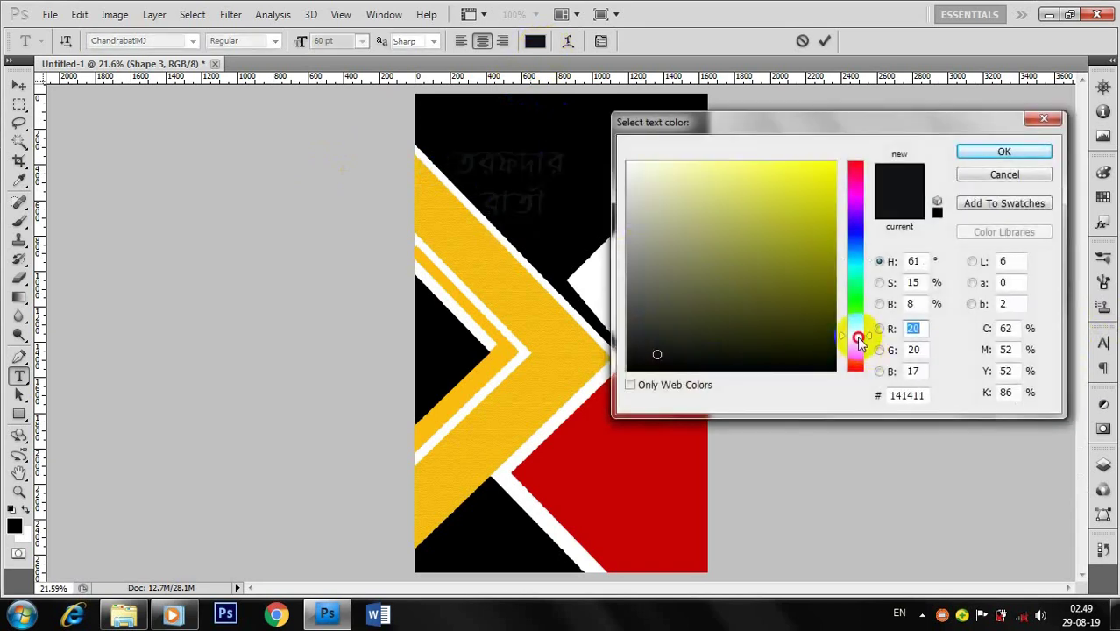
drag(820, 182, 844, 165)
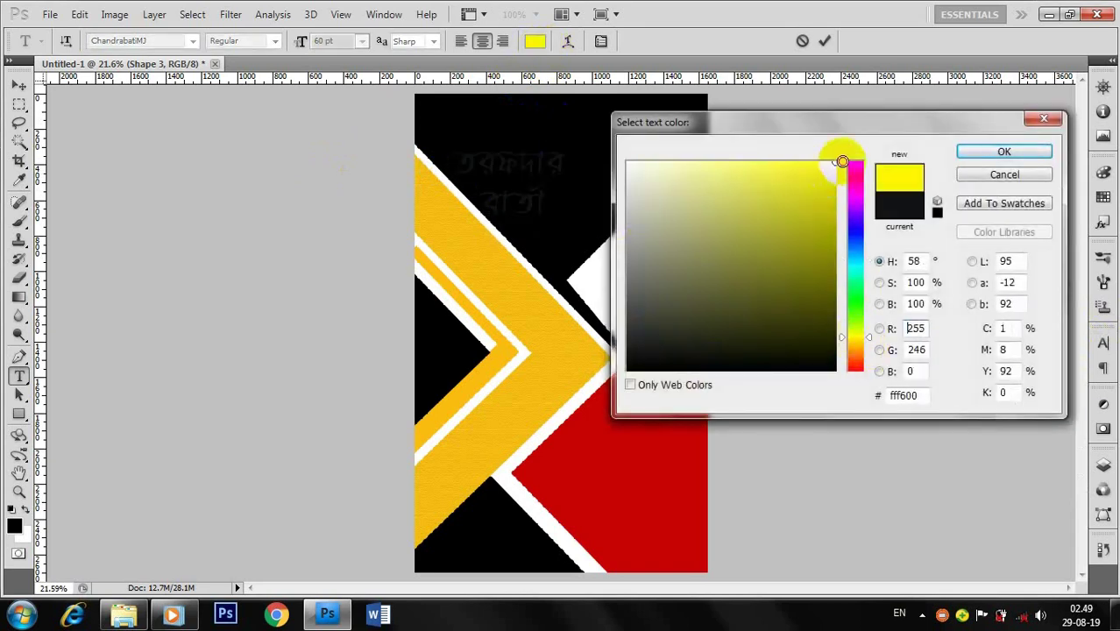
click(961, 152)
drag(622, 252, 650, 246)
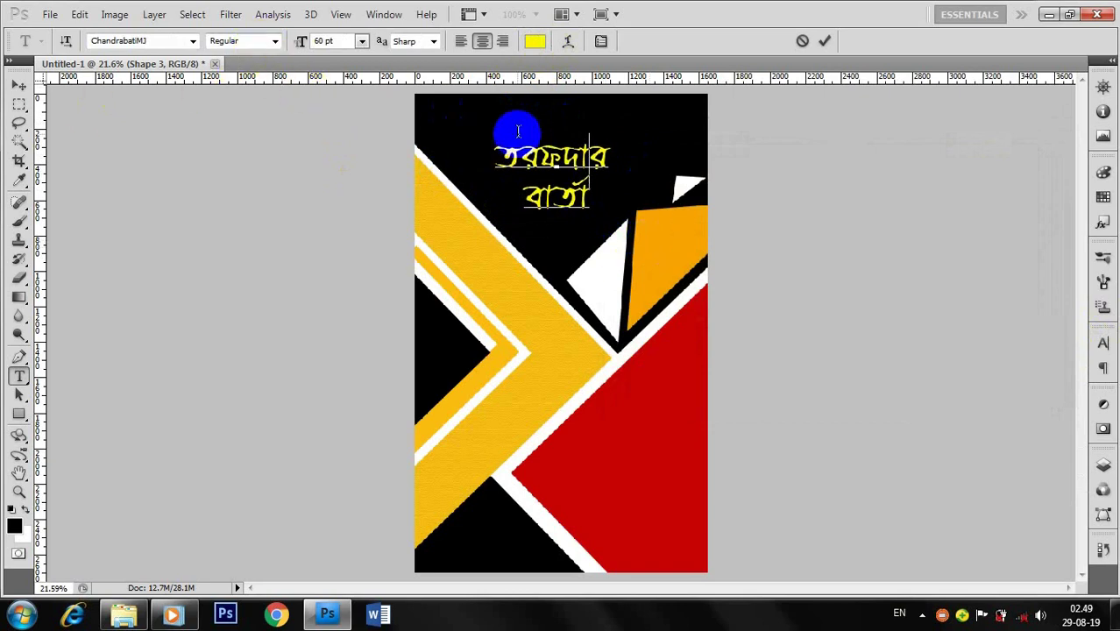
- Make the whole Bengali title Bold
drag(512, 132, 589, 204)
click(274, 41)
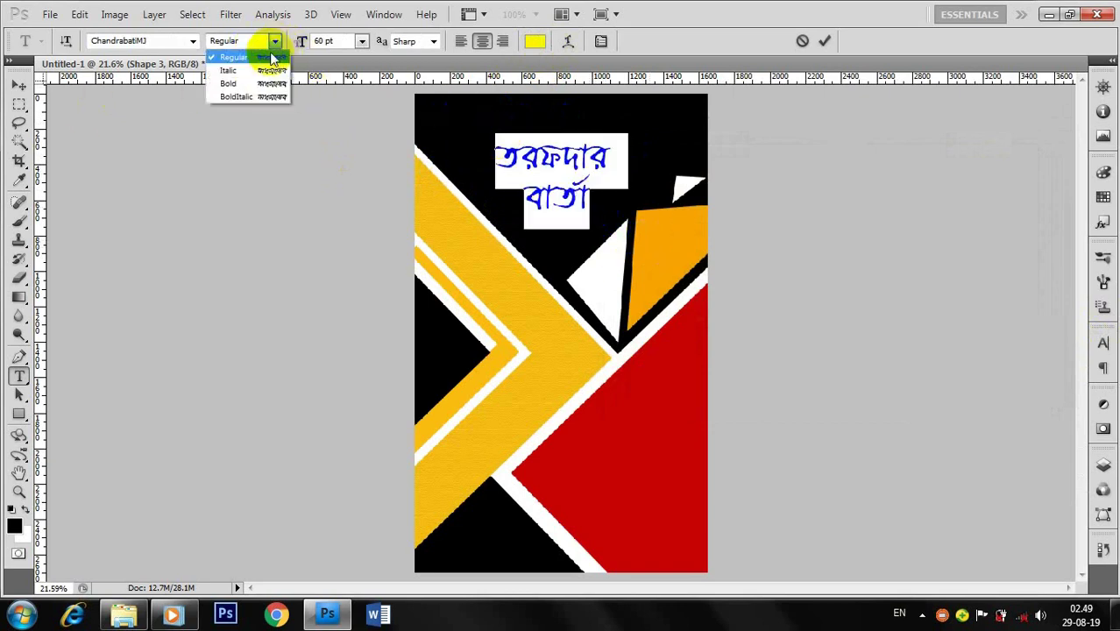
click(245, 78)
click(539, 176)
- Set the title's leading to 46 pt and commit the text
drag(539, 175, 589, 205)
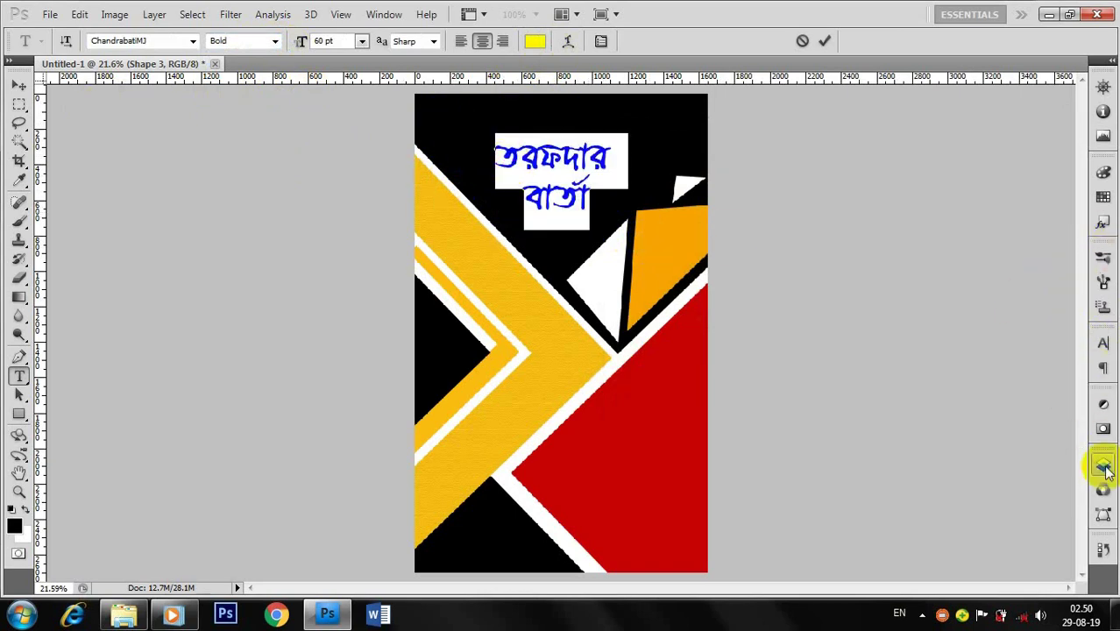
click(1103, 342)
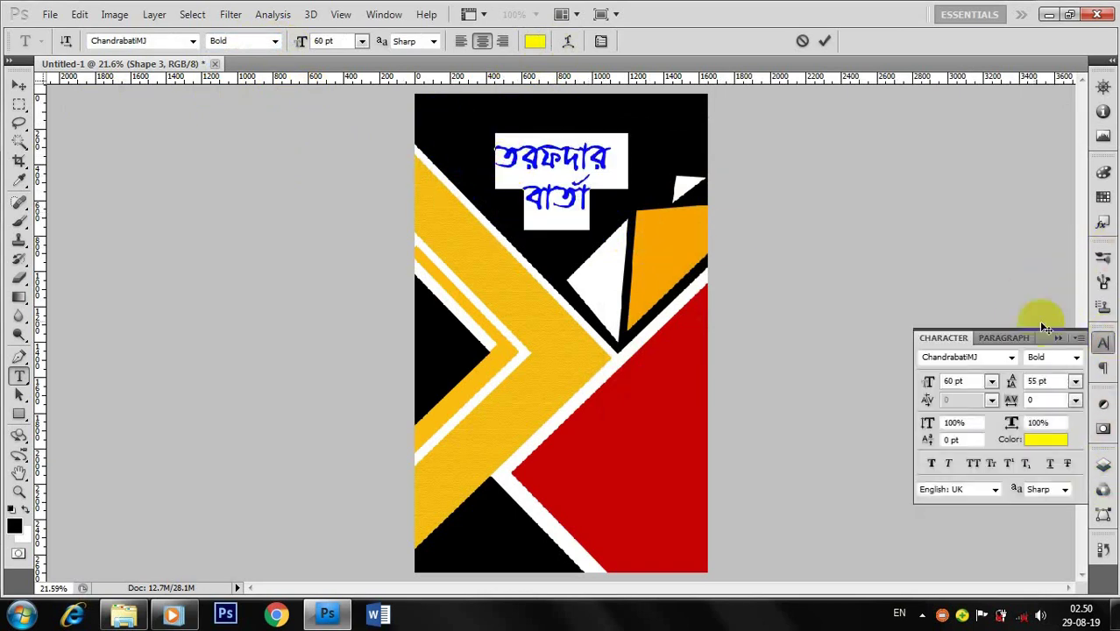
double_click(1037, 381)
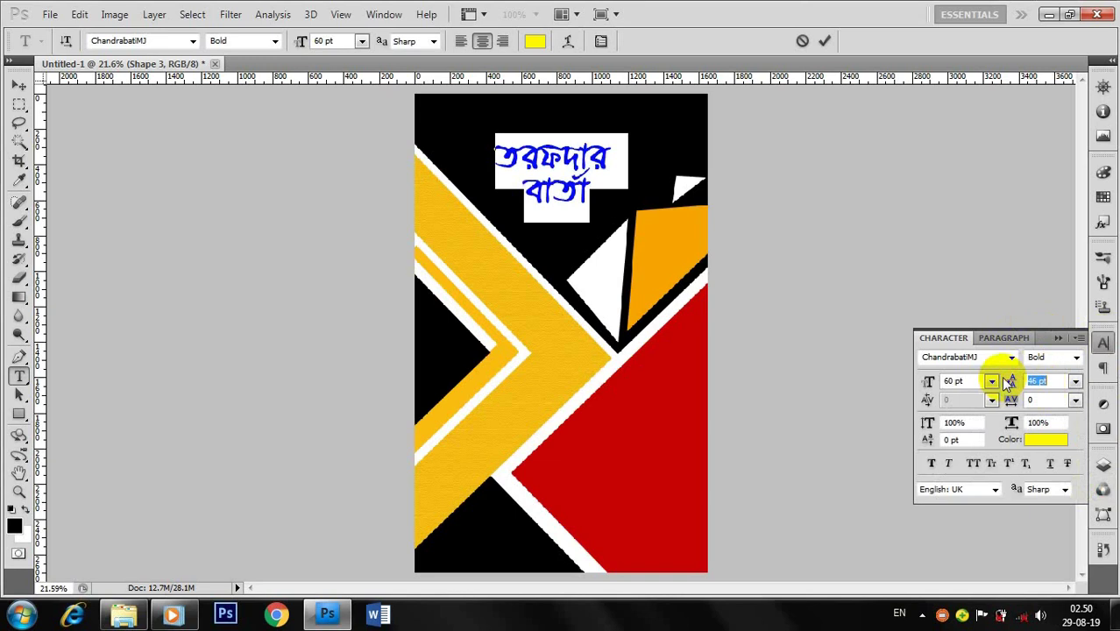
click(662, 276)
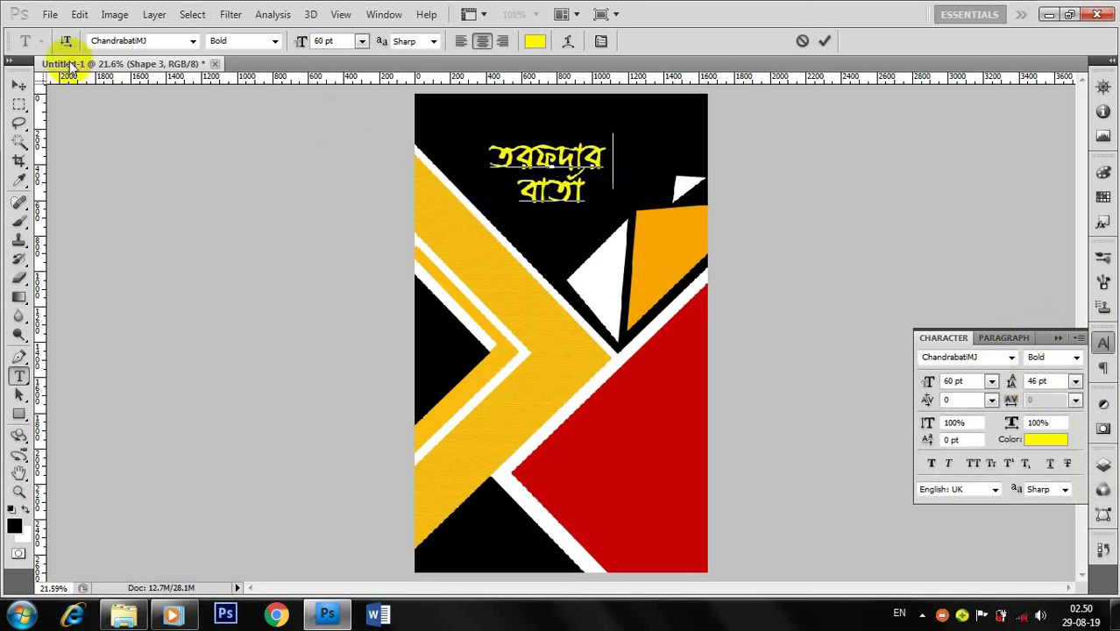
click(18, 88)
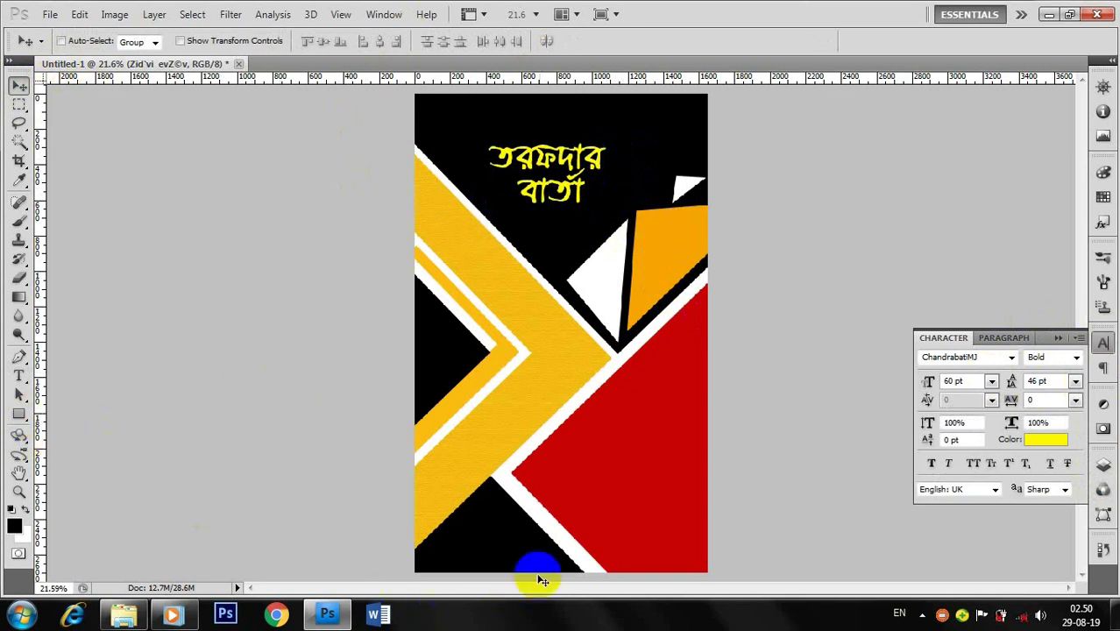
- Switch to the Custom Shape tool and choose the ® shape from the custom shapes collection
click(624, 410)
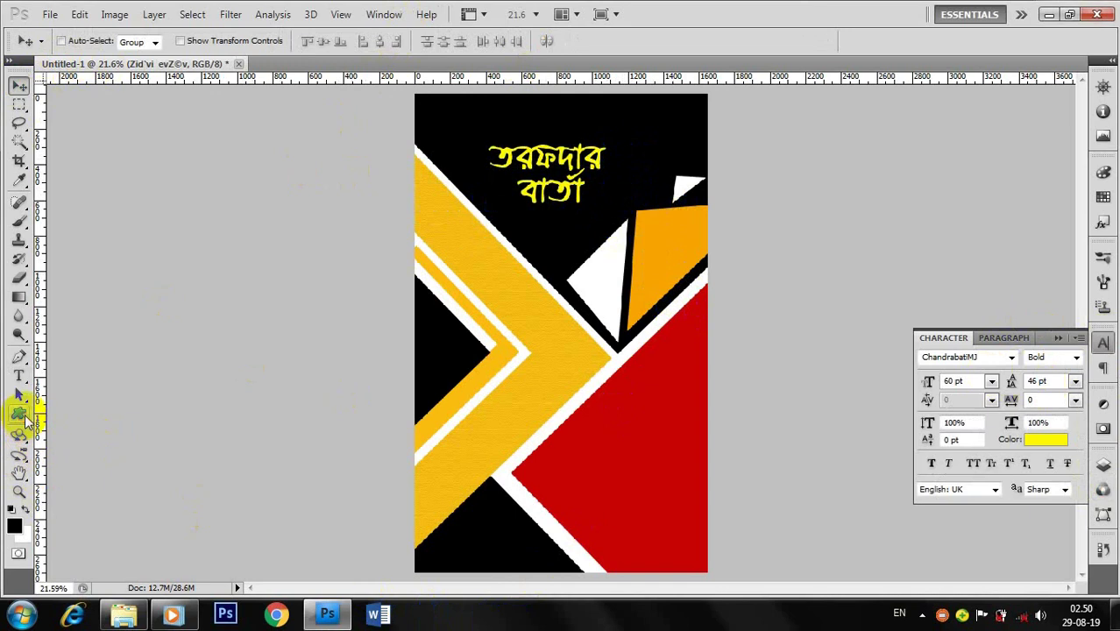
click(18, 414)
right_click(18, 413)
click(81, 489)
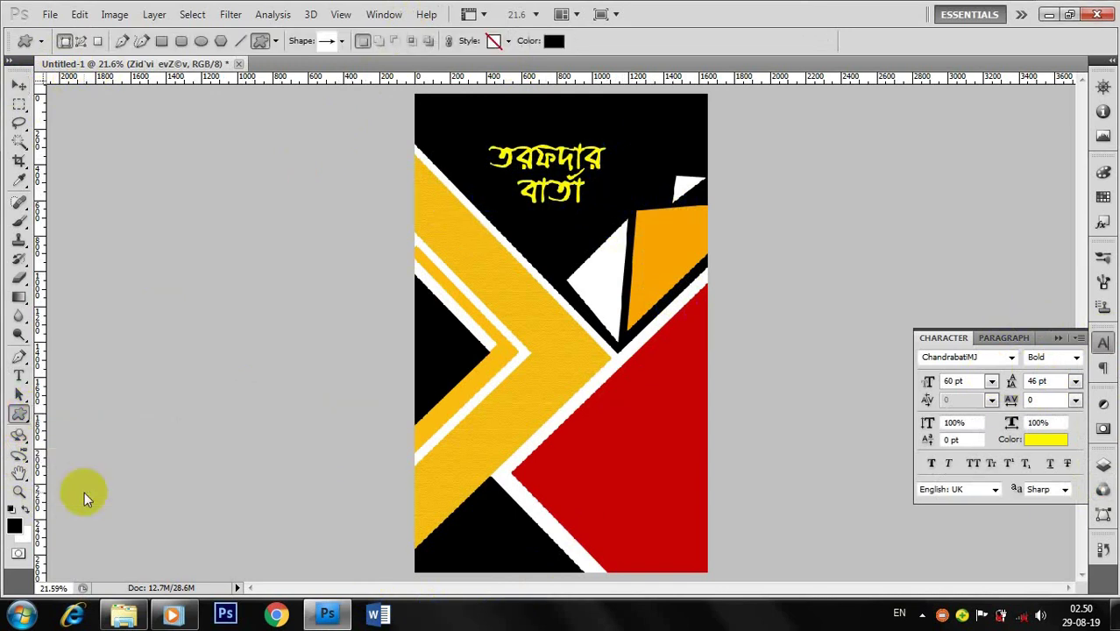
click(342, 40)
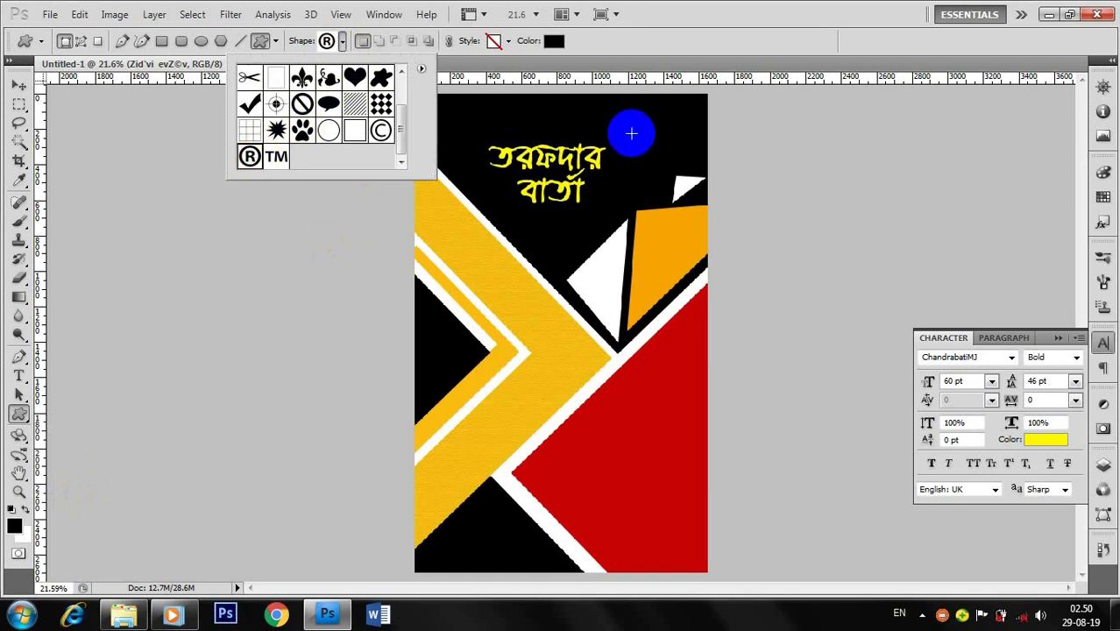
- Set the shape colour to yellow and draw the ® mark beside the title's top line
click(553, 41)
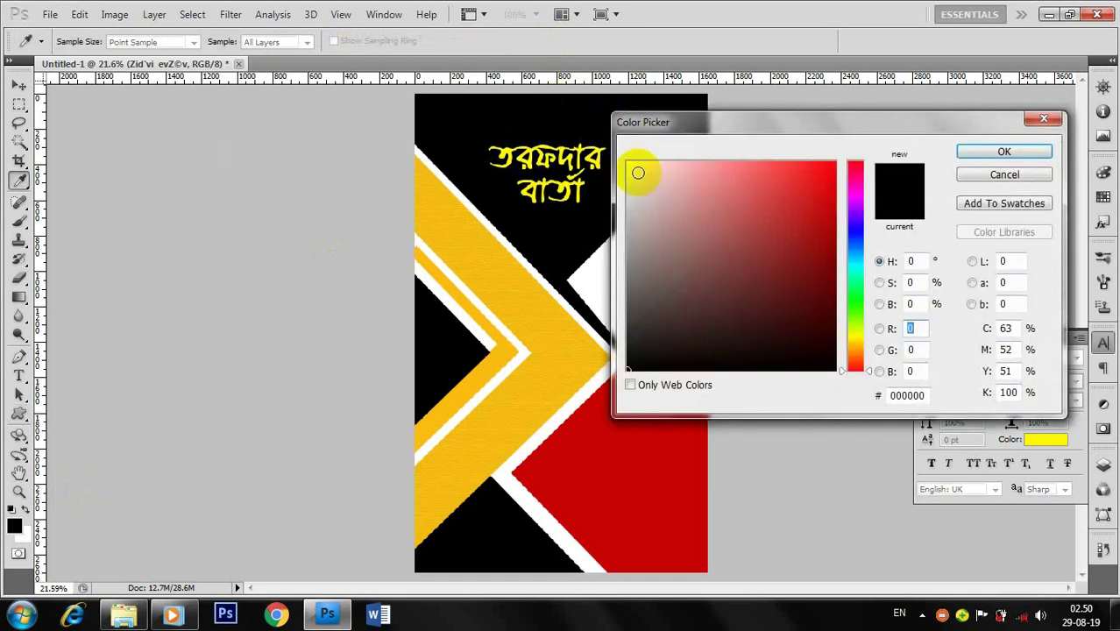
click(858, 338)
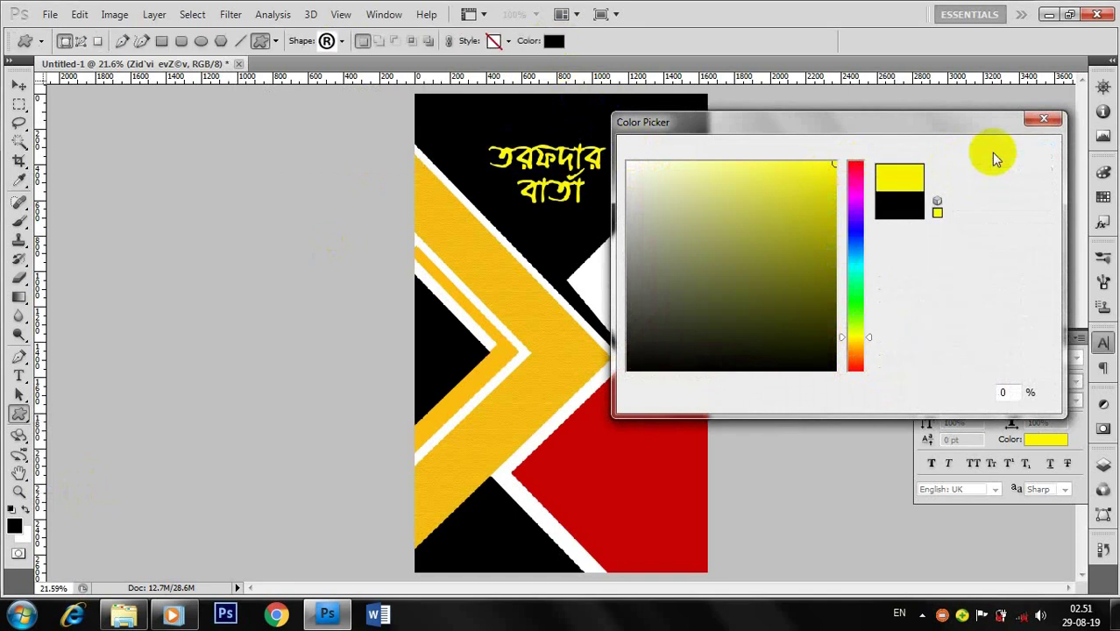
click(999, 153)
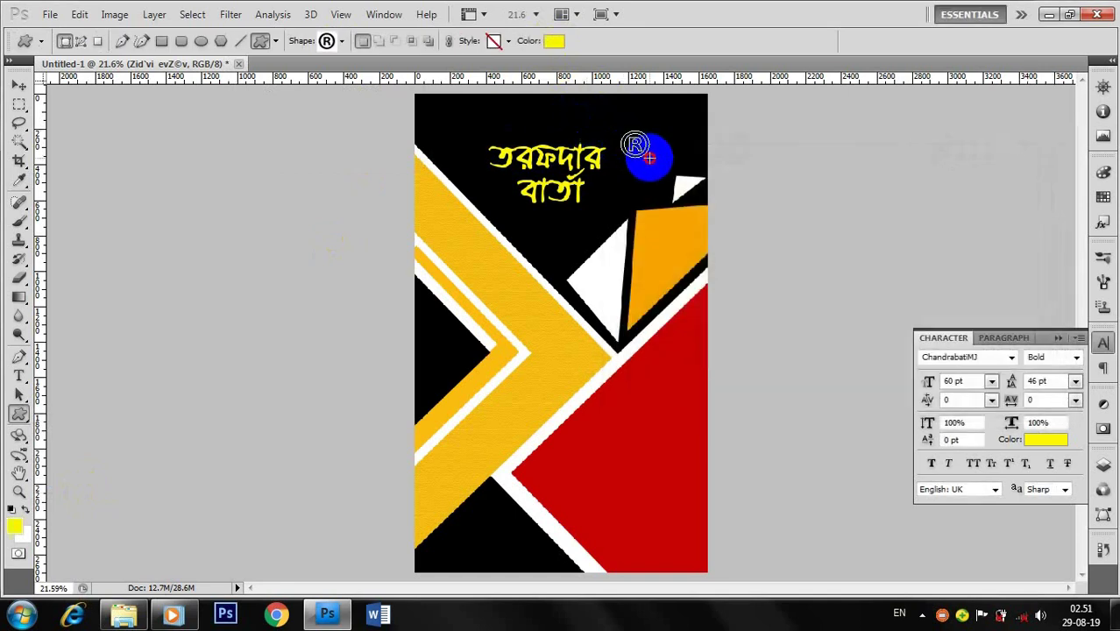
drag(650, 158, 650, 157)
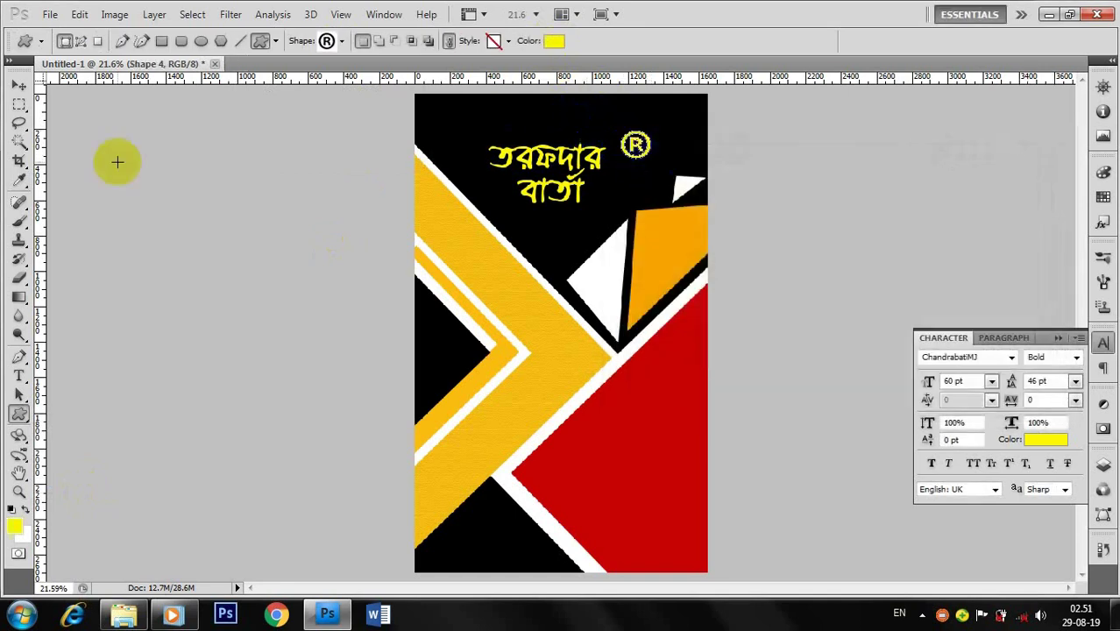
click(18, 85)
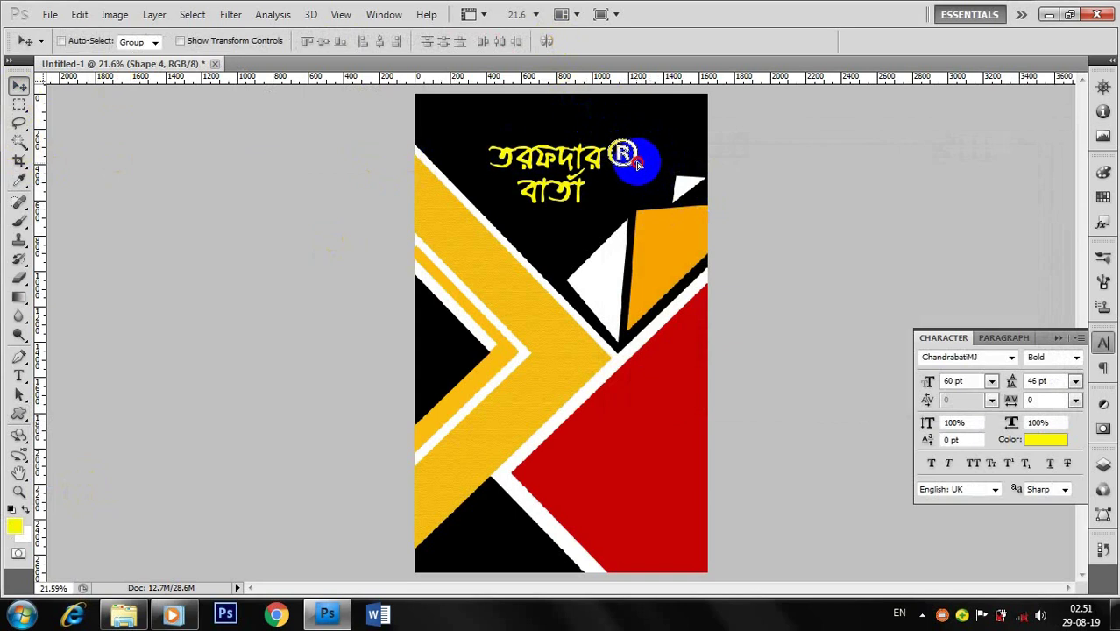
- Nudge the ® mark up, hide the Character panel and show the Layers panel
drag(637, 161, 637, 157)
click(21, 415)
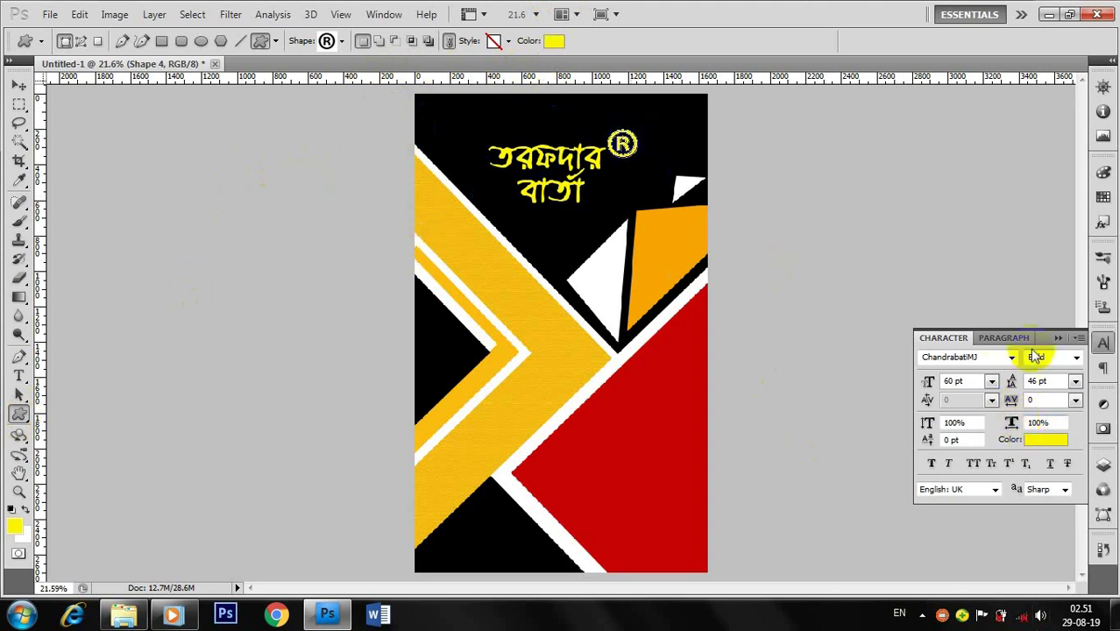
click(1058, 339)
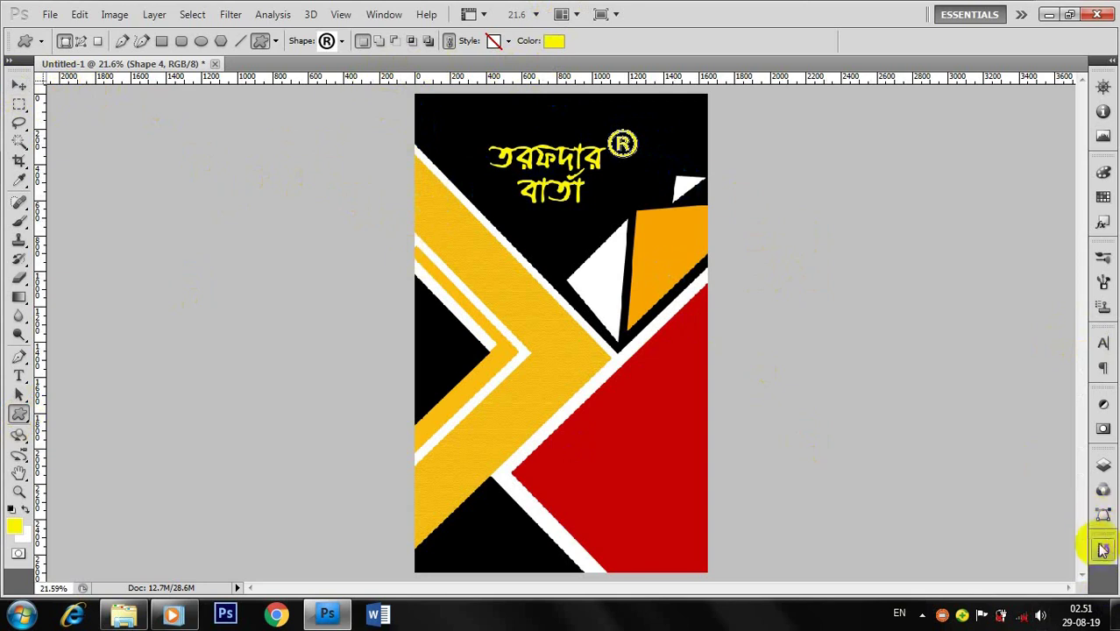
click(1102, 465)
scroll(1034, 491, down, 5)
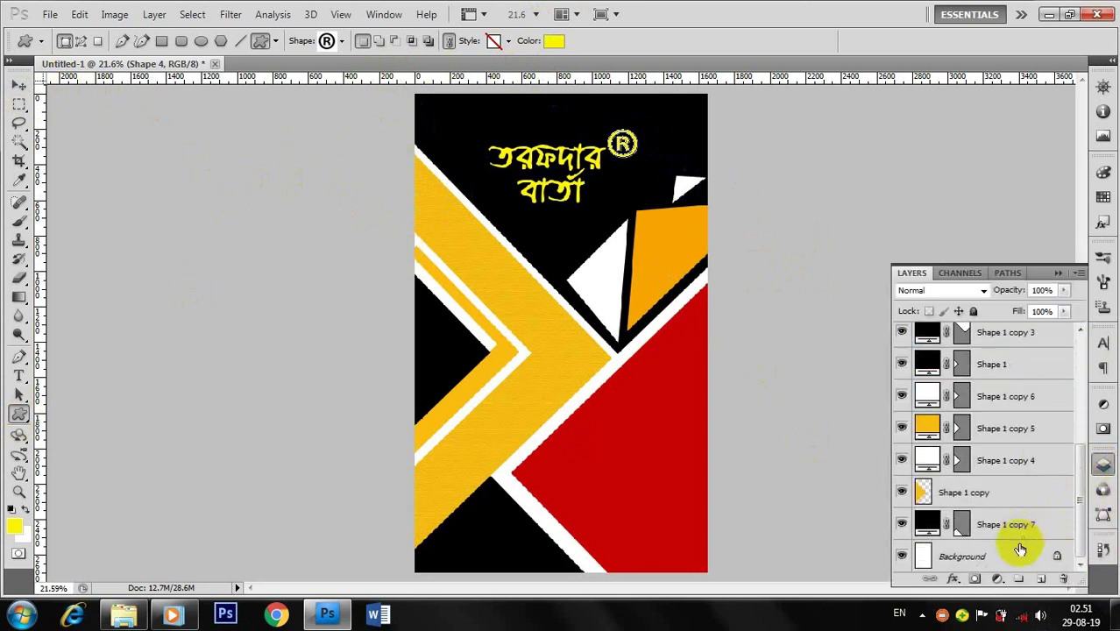
click(1014, 559)
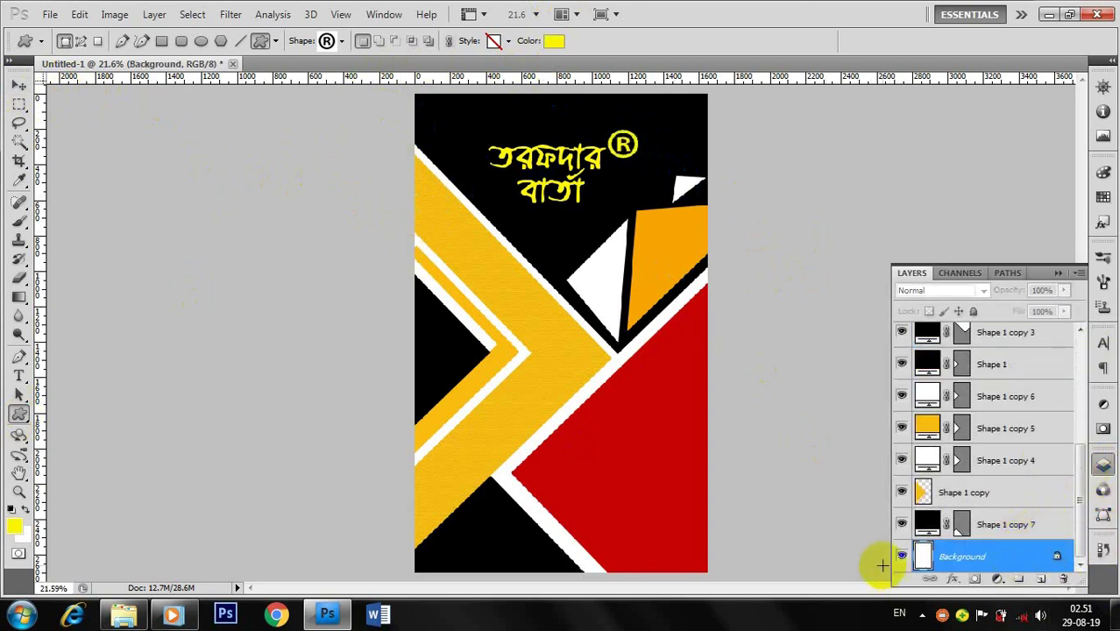
- Select the black Shape 1 copy 3 layer and scale it down to about 91%
click(619, 145)
scroll(963, 385, up, 10)
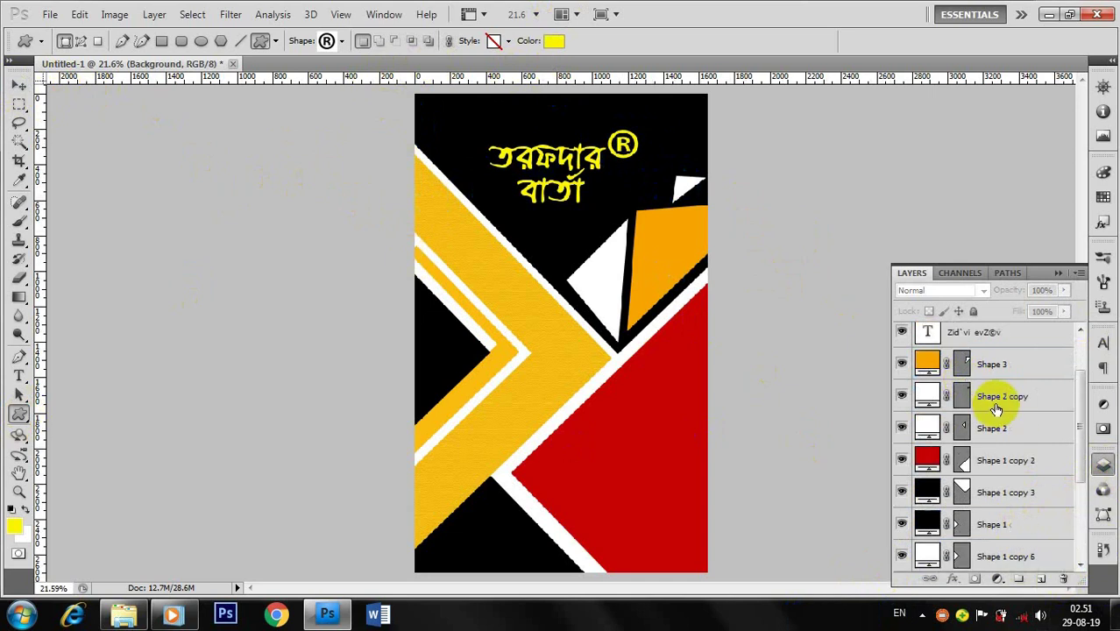
click(929, 338)
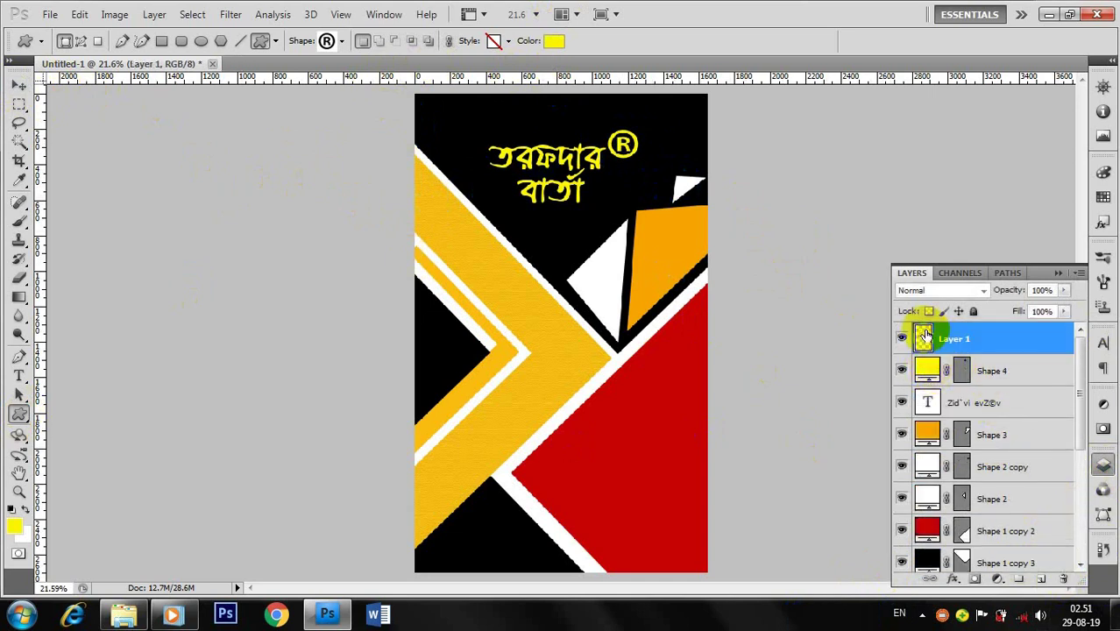
click(18, 85)
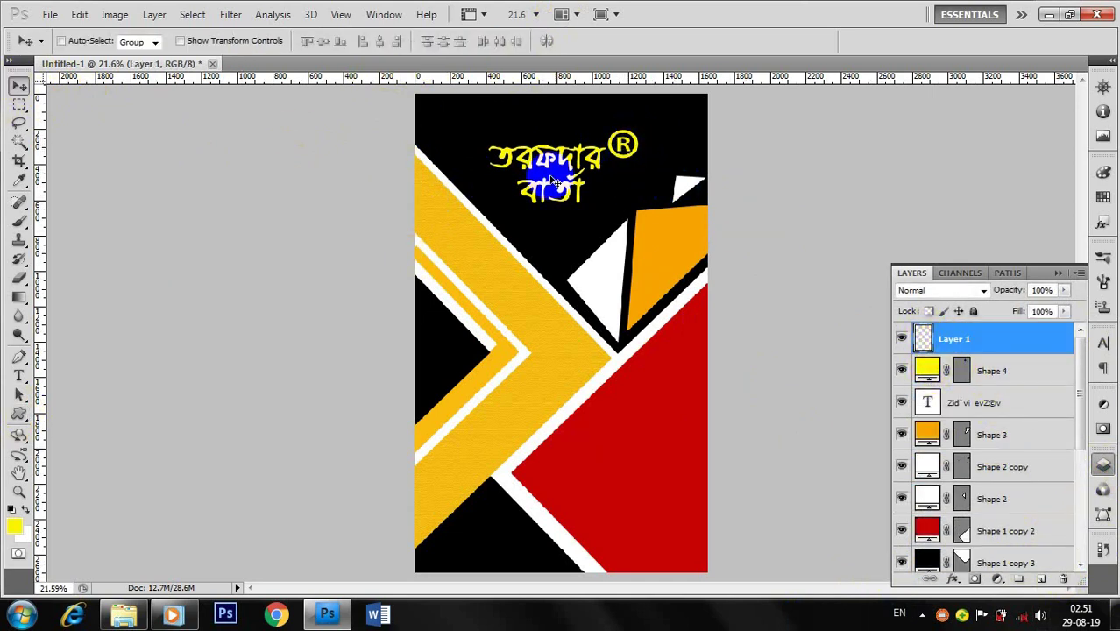
click(631, 156)
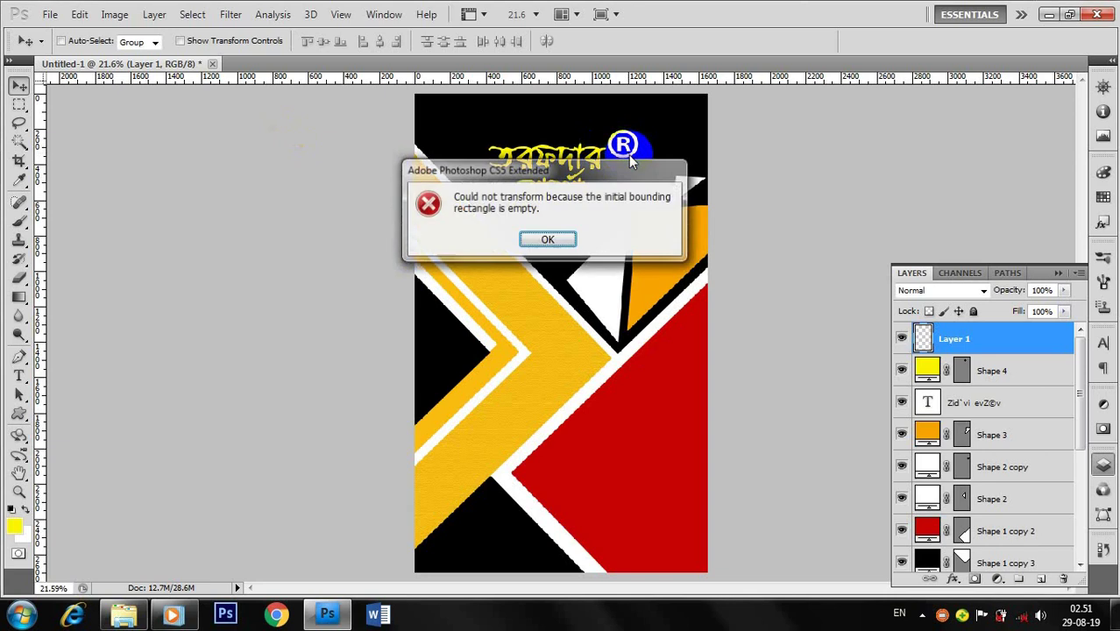
click(546, 240)
right_click(625, 152)
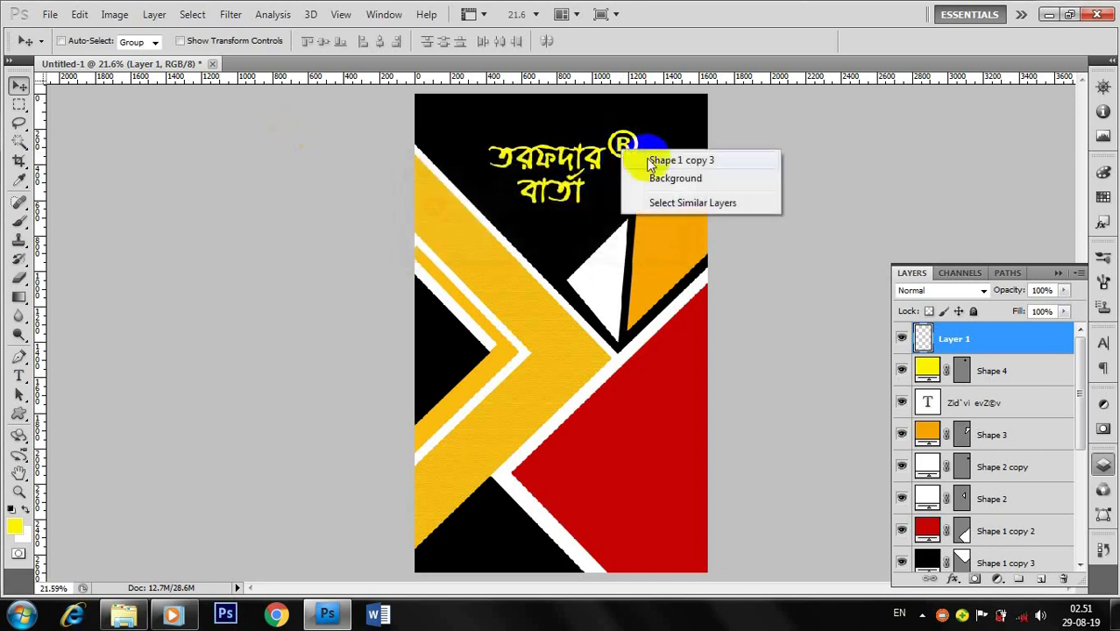
click(674, 160)
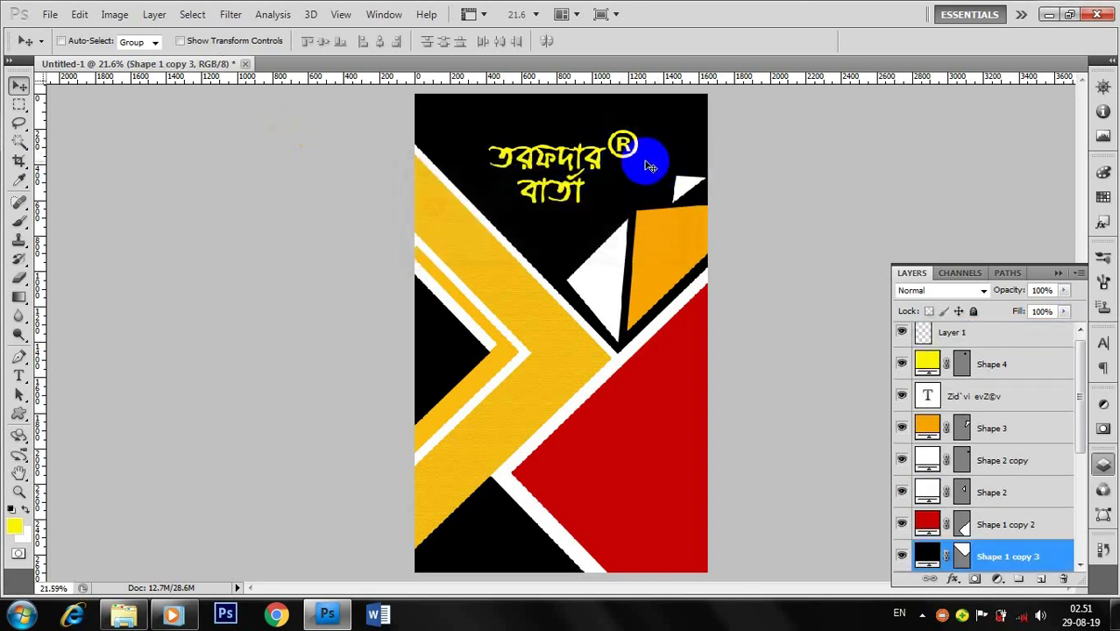
key(ctrl+t)
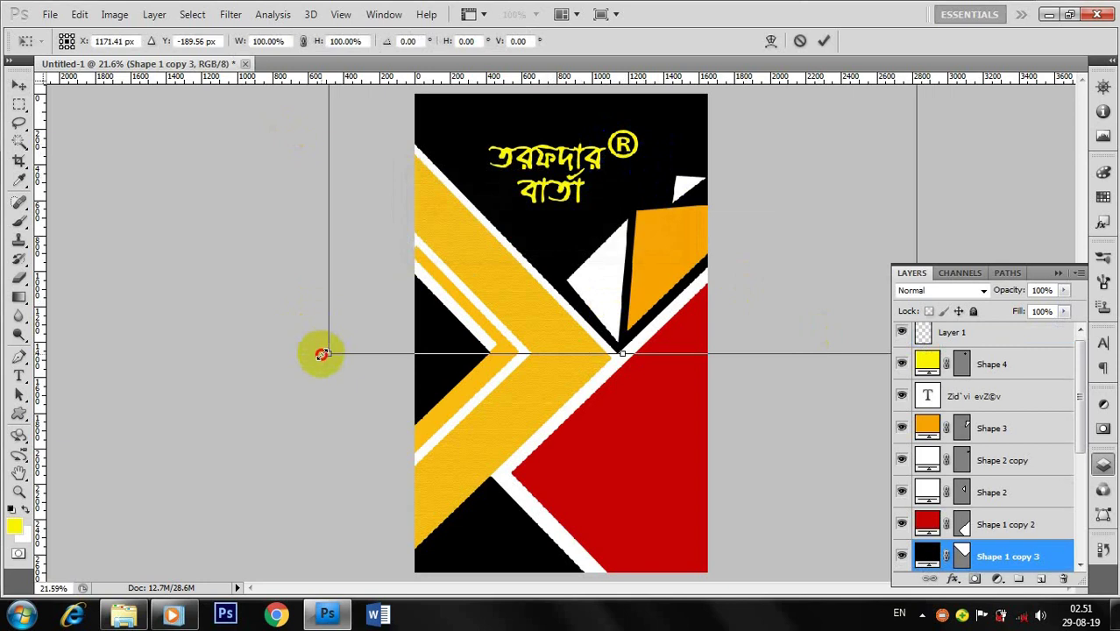
drag(323, 354, 351, 329)
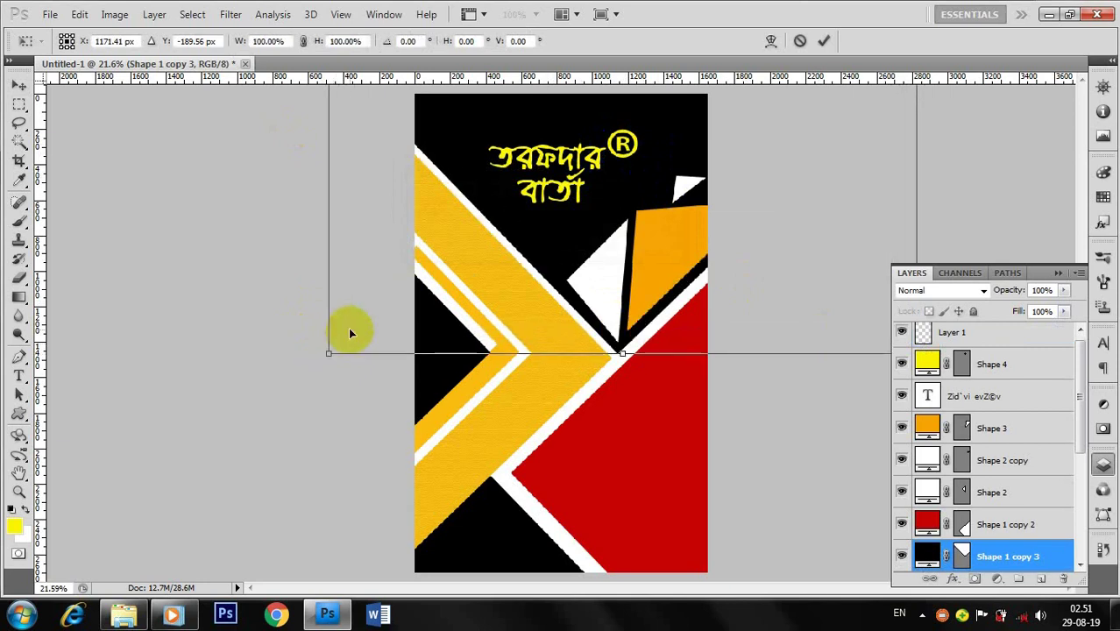
key(Return)
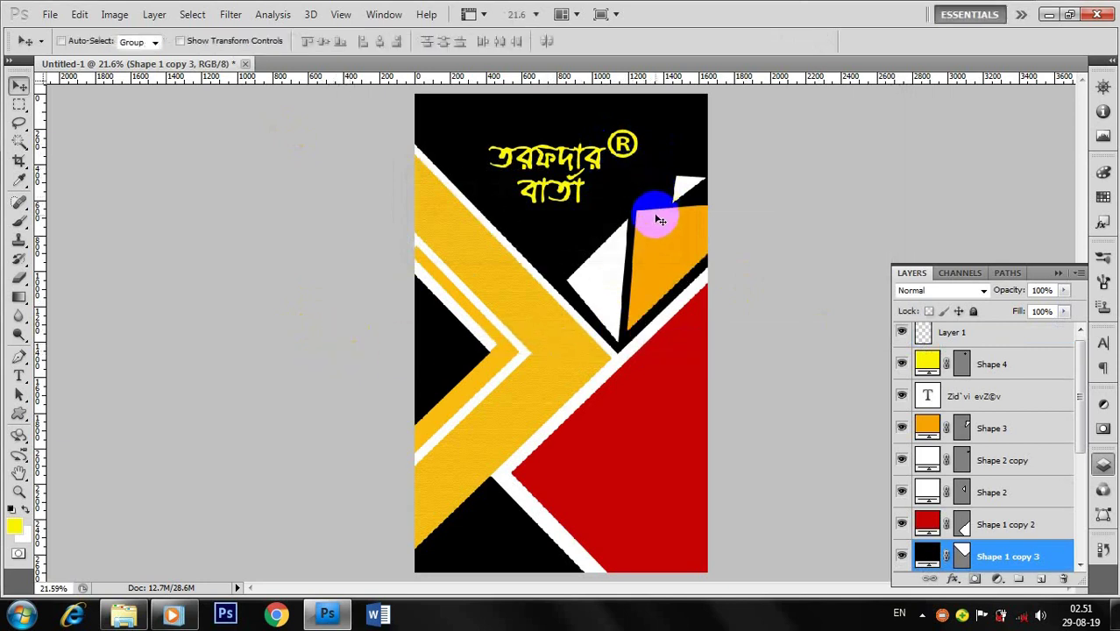
- Select the ® layer Shape 4 and scale it down to about 69%
scroll(952, 427, up, 1)
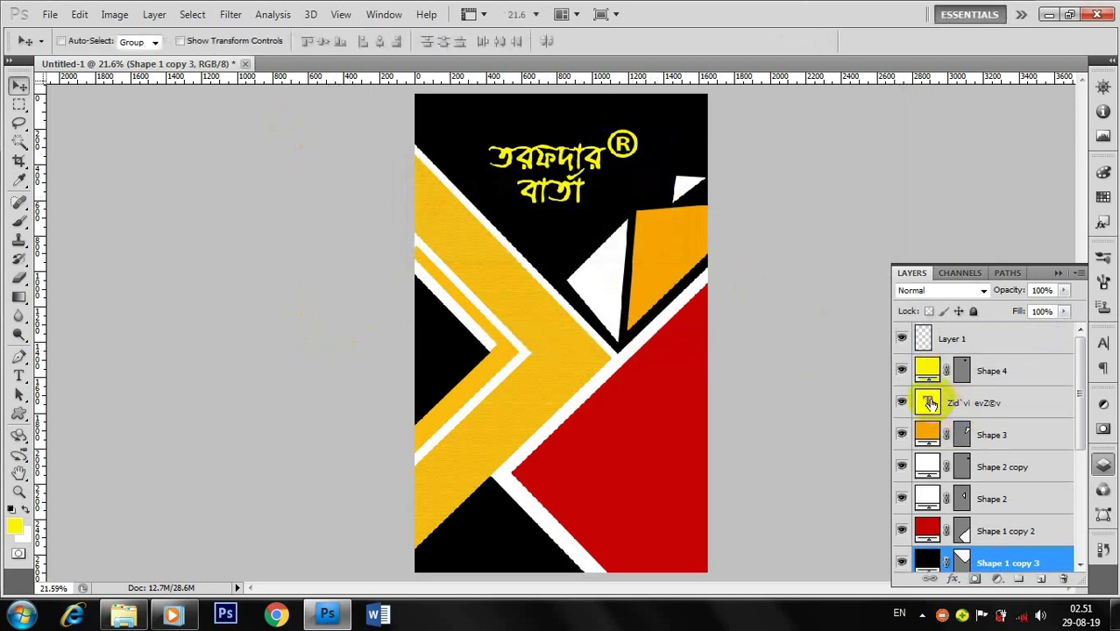
click(931, 403)
click(933, 371)
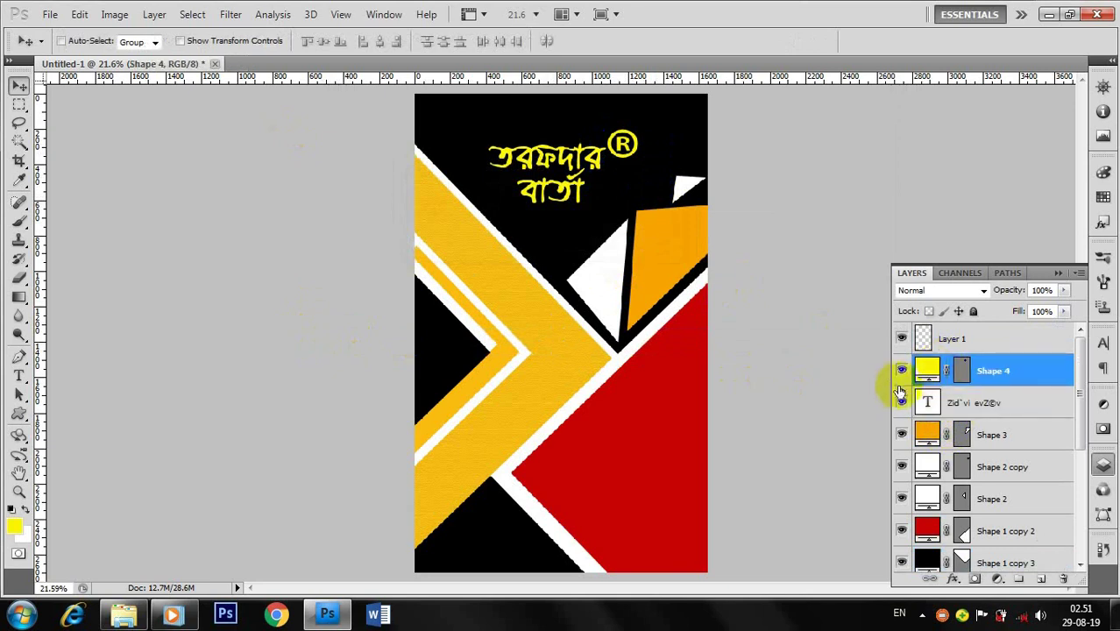
key(ctrl+t)
drag(638, 163, 633, 158)
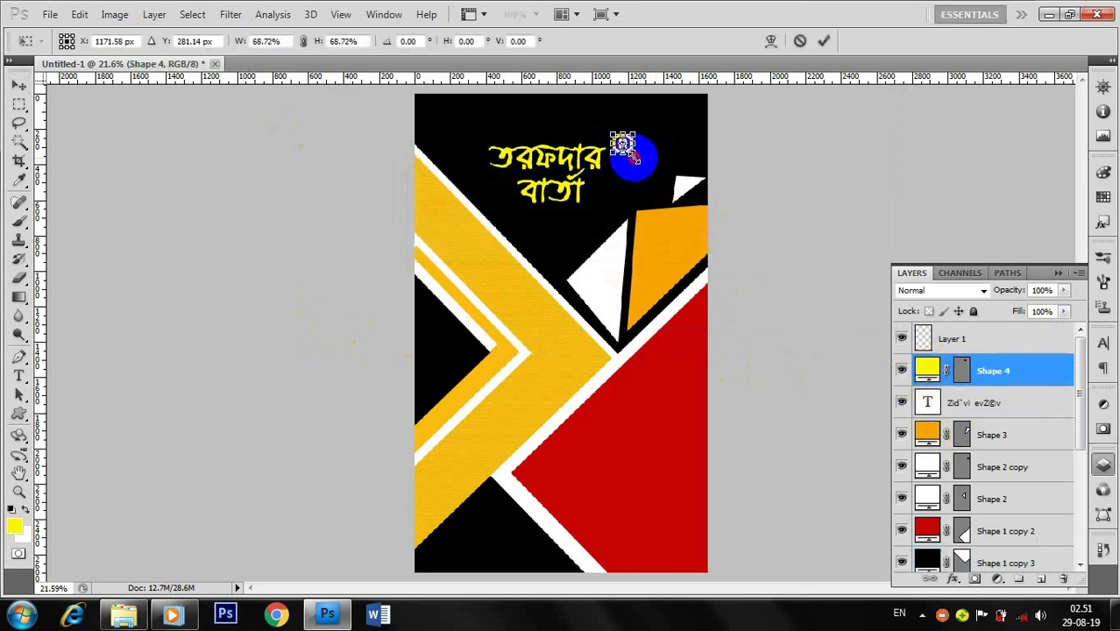
key(Return)
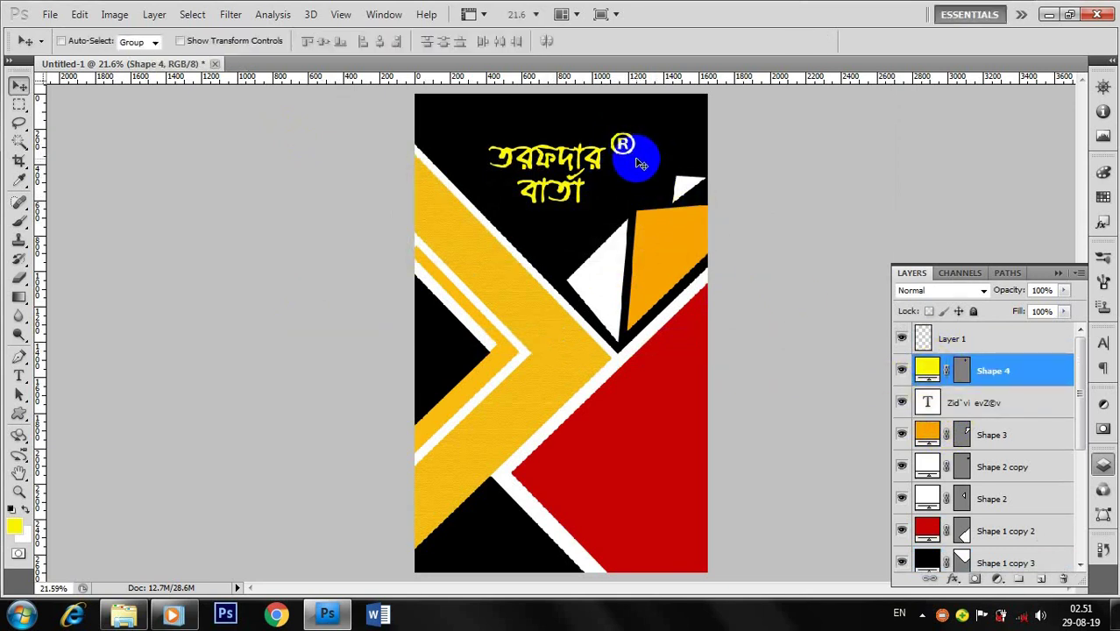